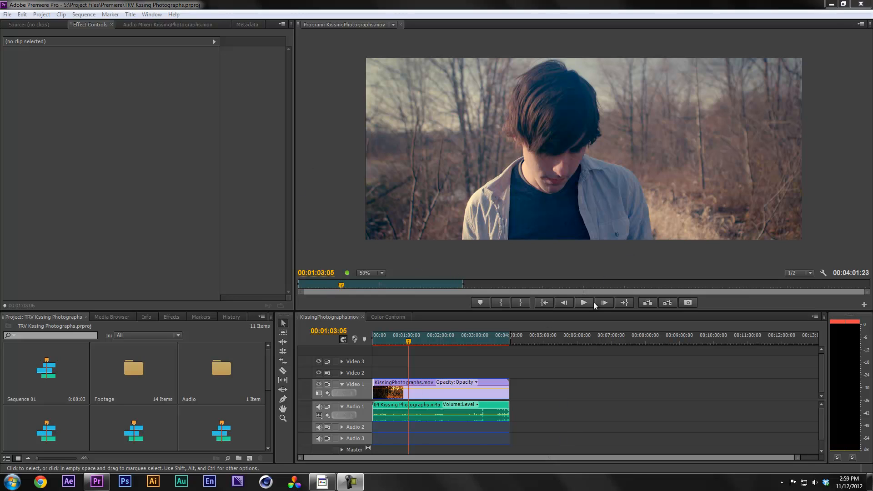
# Park the playhead at 00:00:53:14 on the KissingPhotographs timeline
pyautogui.click(8, 15)
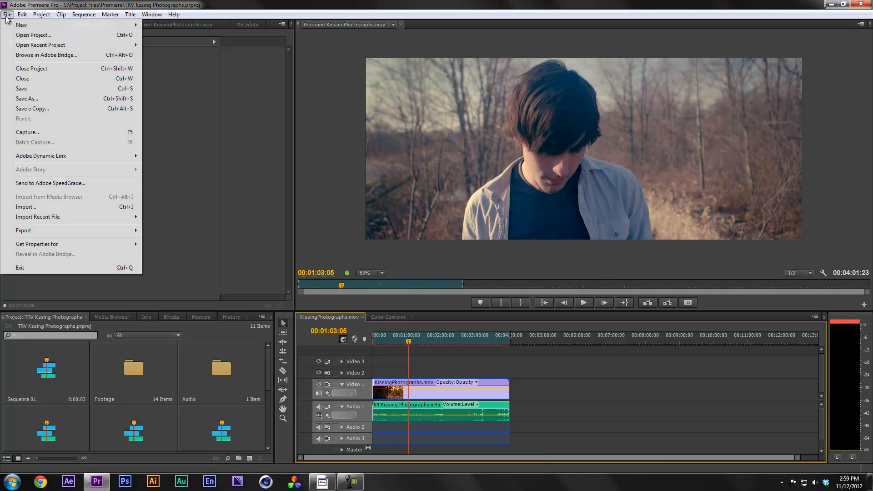
pyautogui.moveTo(60, 233)
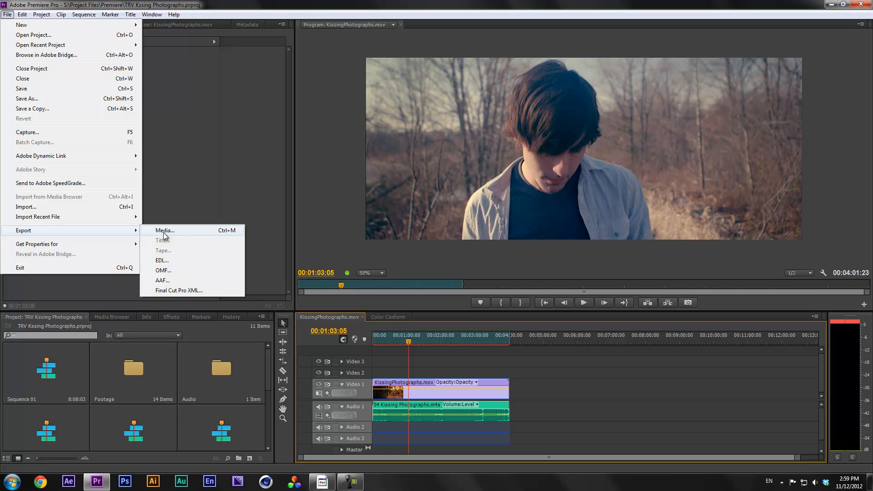
pyautogui.click(556, 362)
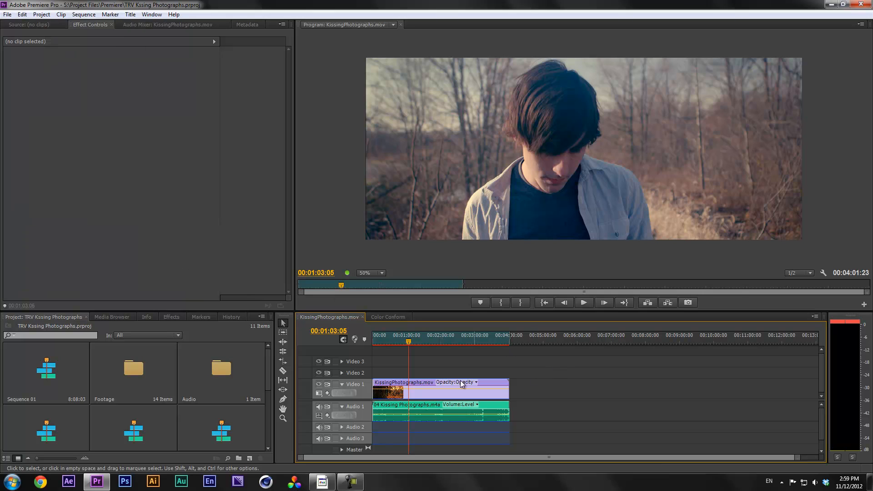
pyautogui.click(126, 173)
pyautogui.click(8, 14)
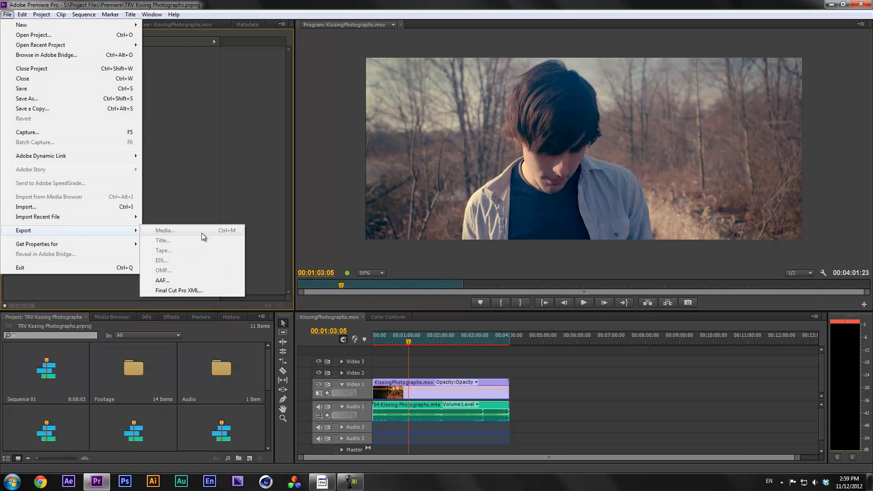
pyautogui.click(406, 340)
pyautogui.click(405, 339)
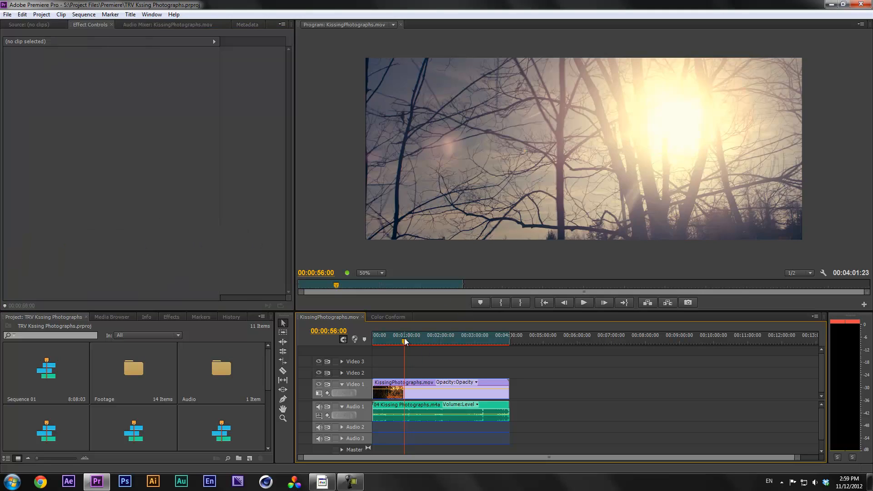
pyautogui.click(9, 15)
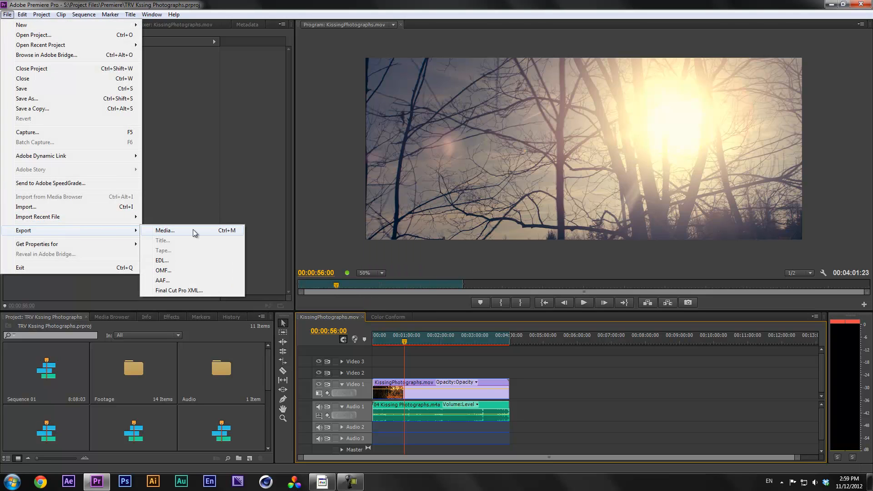
pyautogui.click(405, 339)
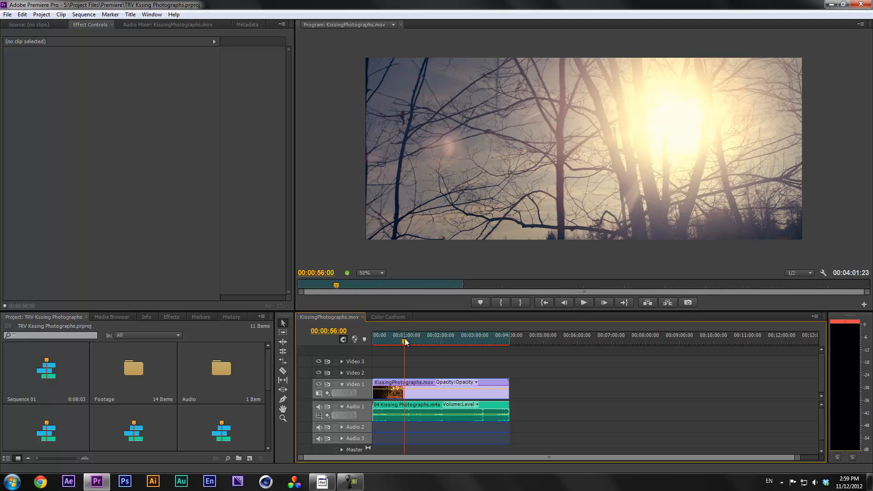
pyautogui.moveTo(405, 338); pyautogui.dragTo(402, 338)
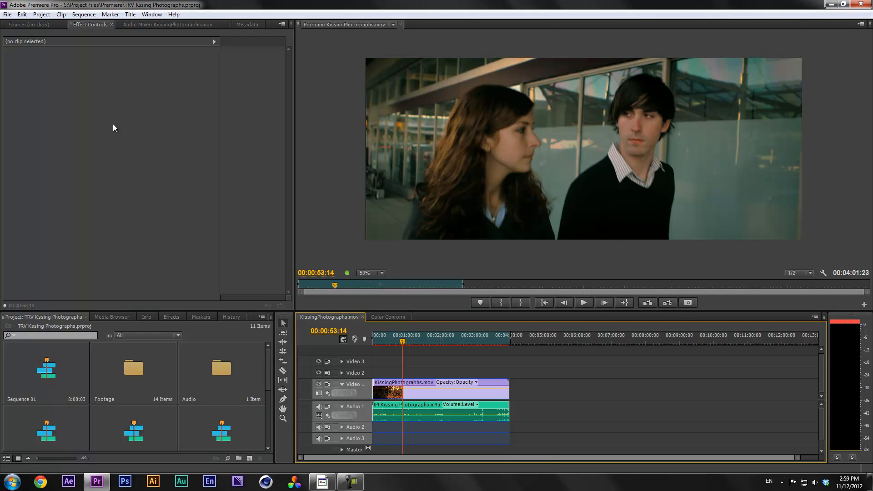
# Choose File > Export > Media to open Export Settings for the sequence
pyautogui.click(7, 14)
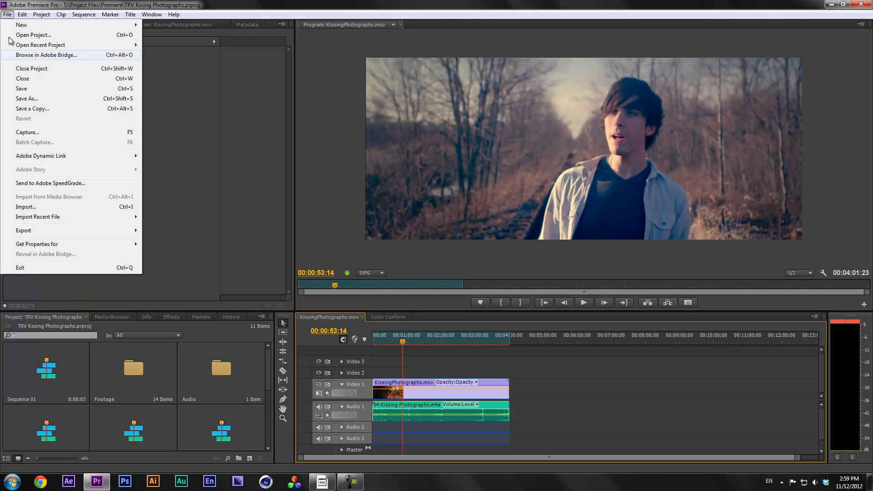
pyautogui.moveTo(51, 231)
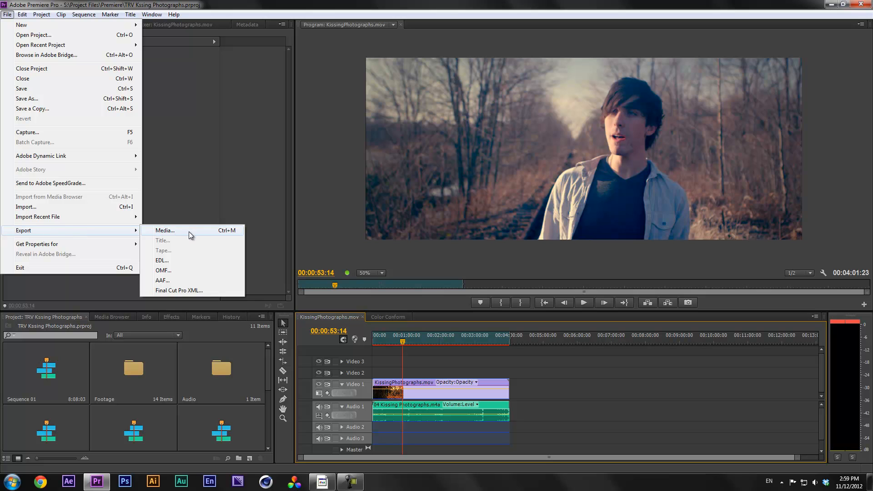
pyautogui.click(189, 231)
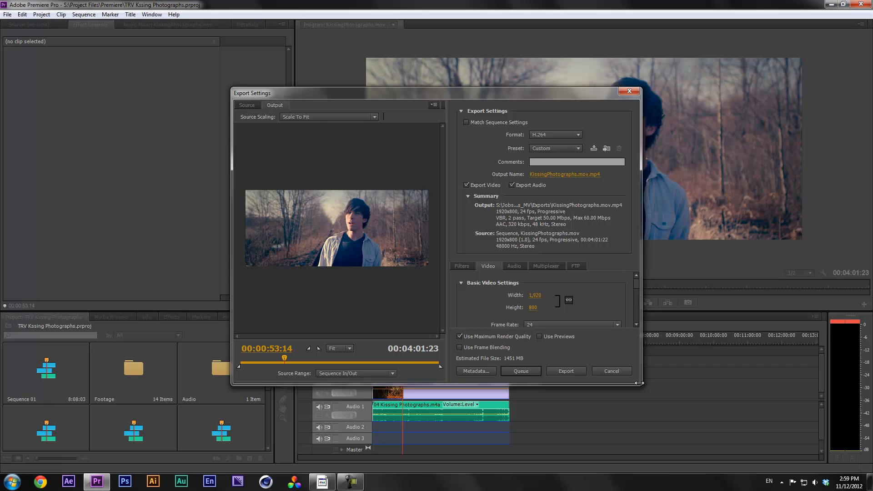
# Widen the Export Settings window, move it up and left, and leave the Source tab active
pyautogui.moveTo(640, 384); pyautogui.dragTo(709, 433)
pyautogui.moveTo(384, 93); pyautogui.dragTo(290, 71)
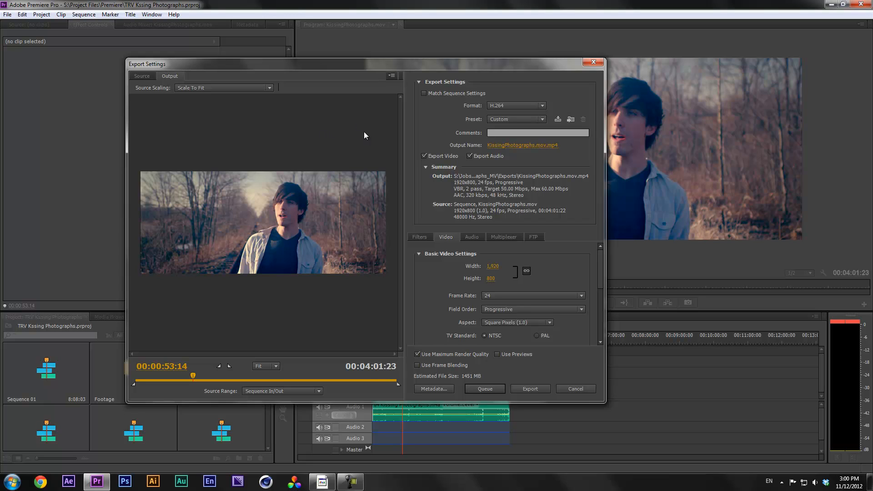
pyautogui.click(147, 78)
pyautogui.click(173, 78)
pyautogui.click(147, 77)
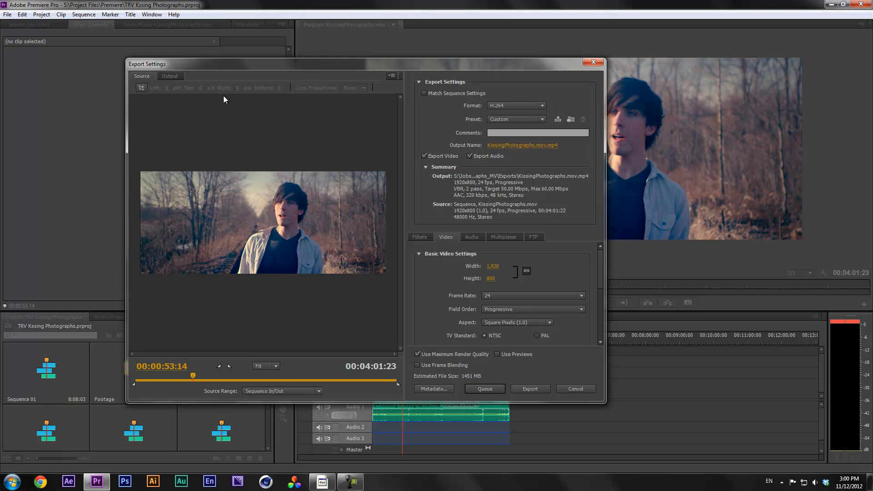
pyautogui.click(172, 77)
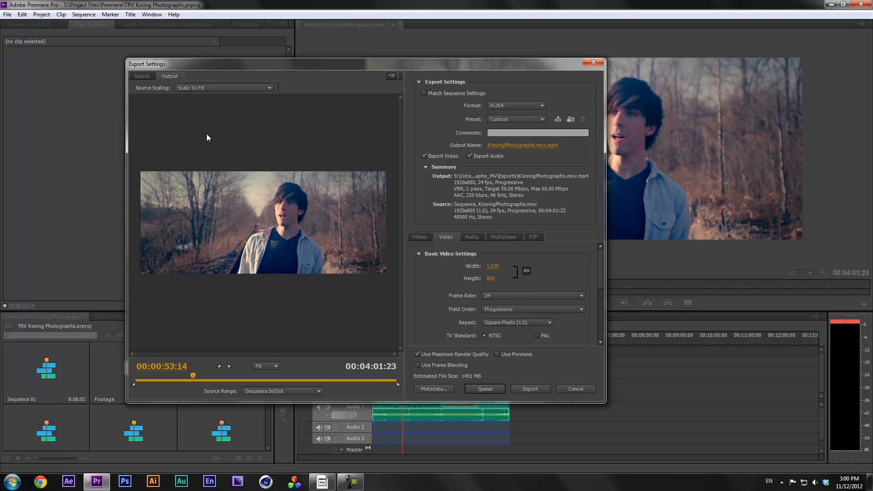
pyautogui.click(143, 76)
# Recentre the dialog, try a left-edge crop, restore it to 0, and return to Output scaling
pyautogui.moveTo(462, 65); pyautogui.dragTo(594, 302)
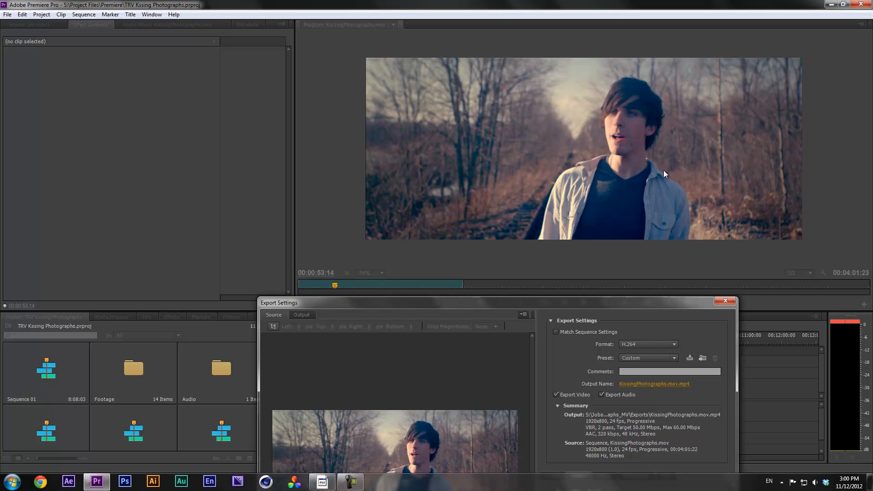
pyautogui.moveTo(526, 304); pyautogui.dragTo(427, 99)
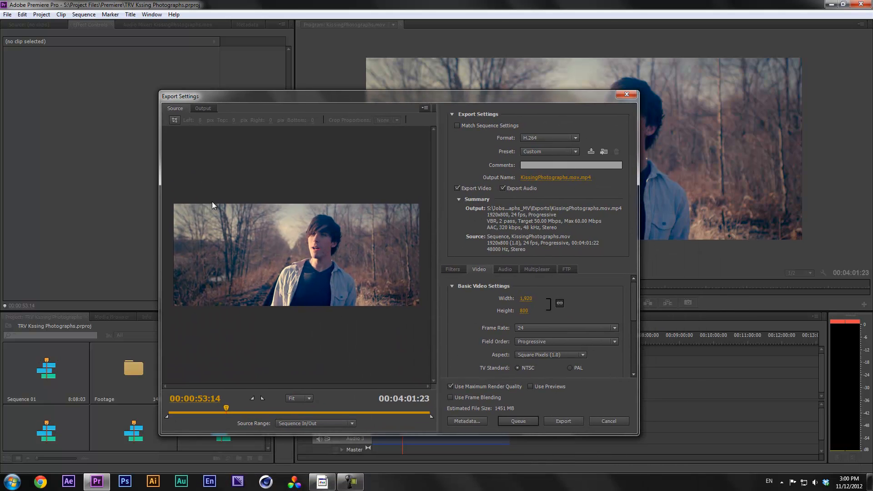
pyautogui.click(174, 120)
pyautogui.moveTo(176, 304); pyautogui.dragTo(158, 316)
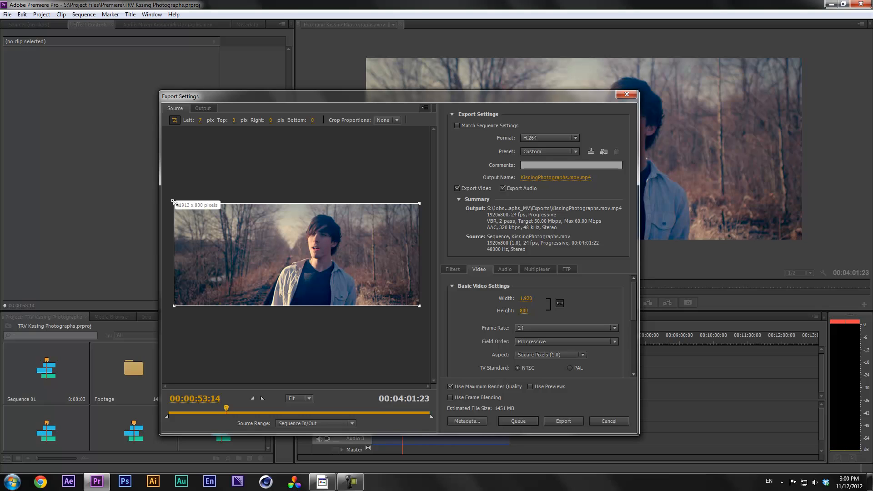
pyautogui.moveTo(173, 204); pyautogui.dragTo(162, 192)
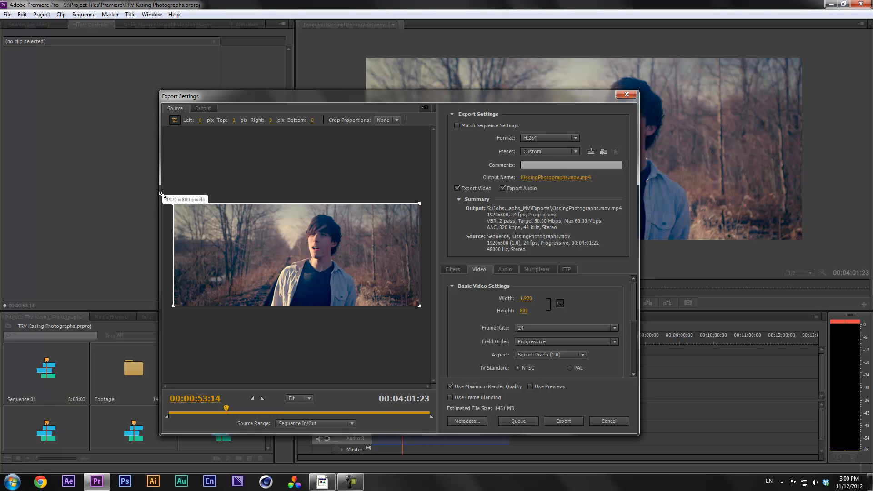
pyautogui.click(175, 120)
pyautogui.click(202, 109)
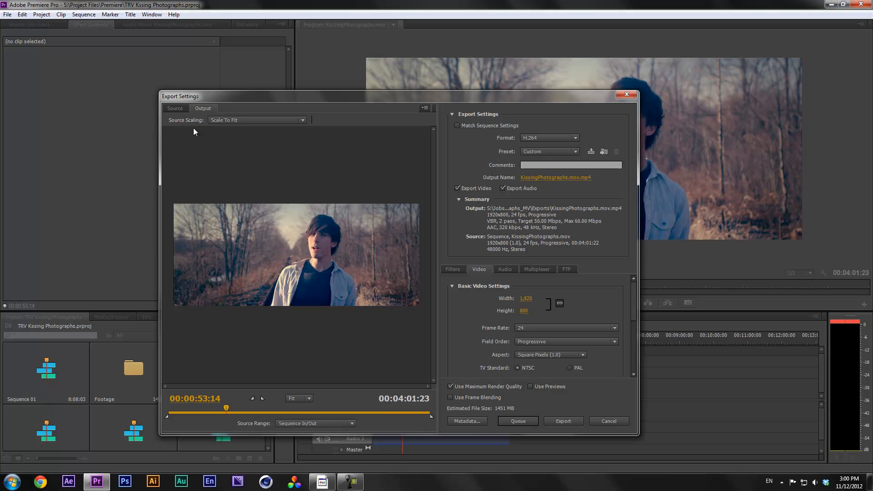
pyautogui.click(225, 121)
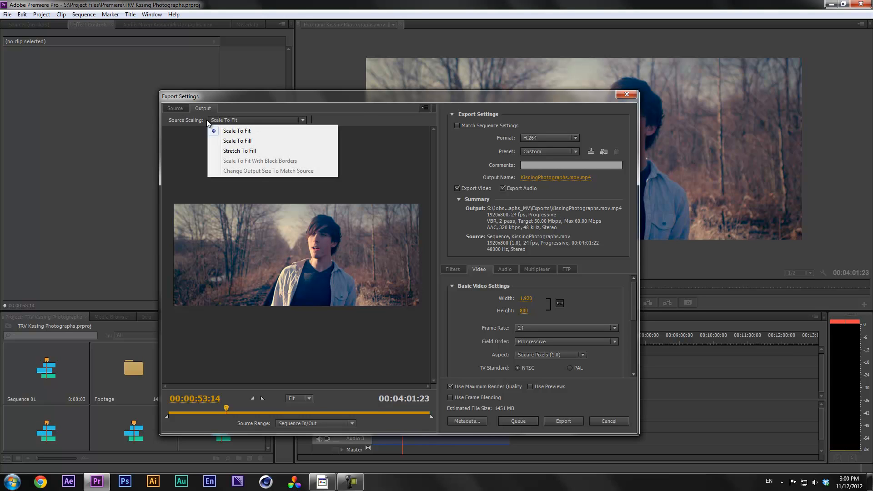
pyautogui.click(232, 120)
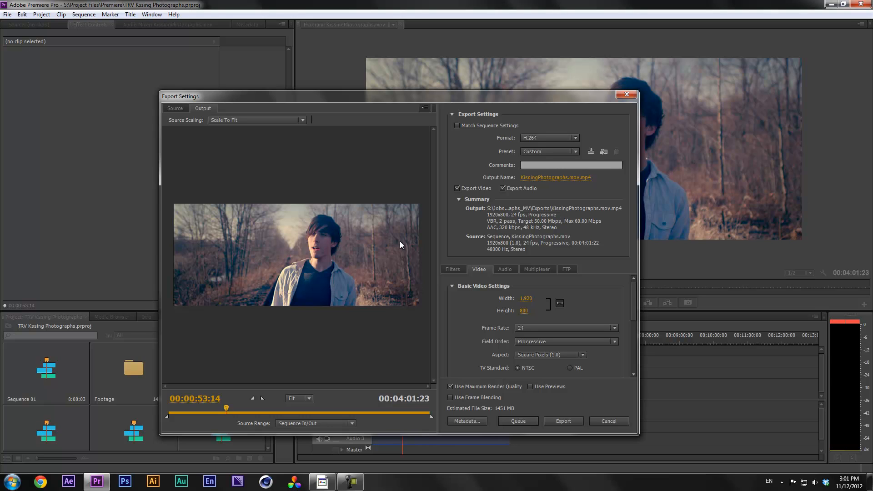
pyautogui.click(242, 120)
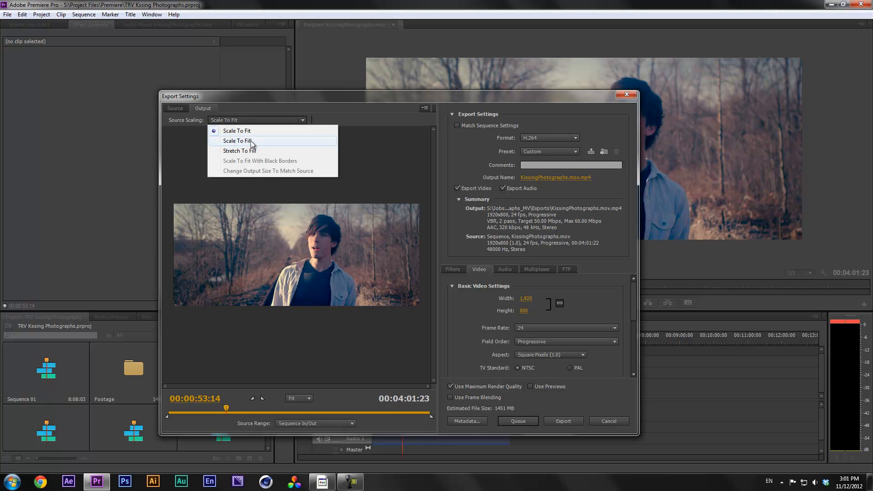
pyautogui.click(251, 142)
pyautogui.click(250, 120)
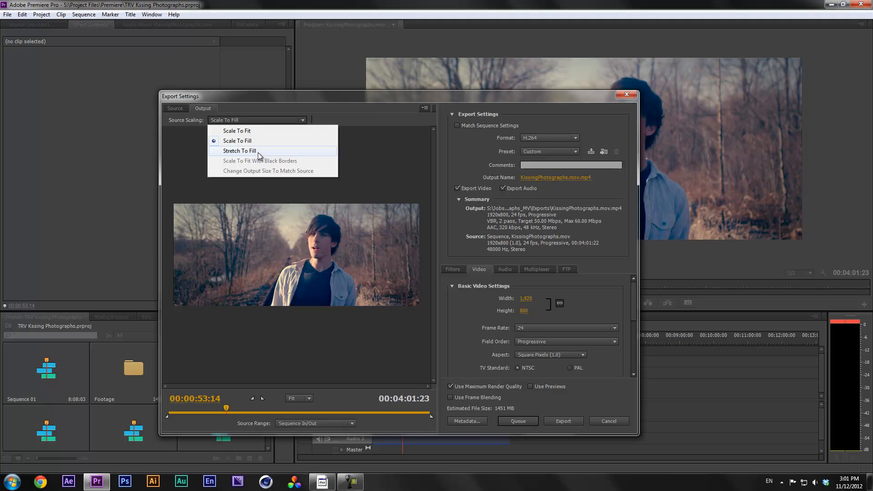
pyautogui.click(260, 153)
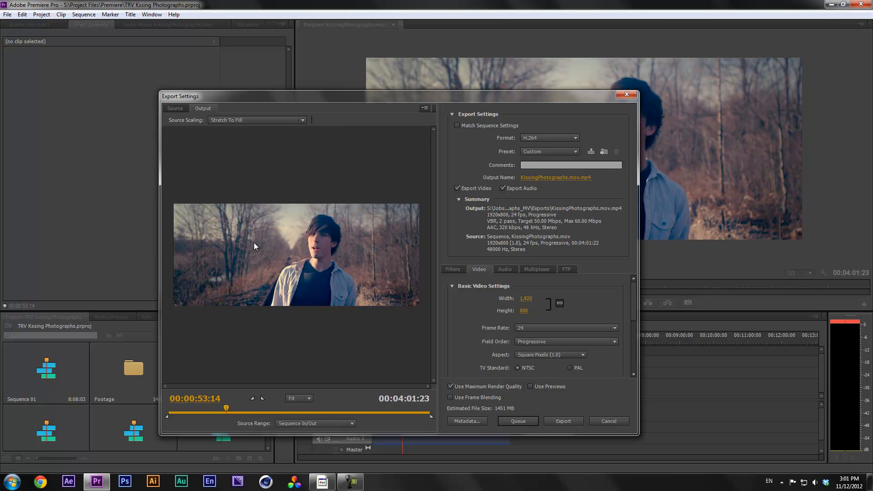
pyautogui.click(235, 121)
pyautogui.click(268, 130)
# Set the export height to 1080 and compare the letterboxed Source and Output previews
pyautogui.click(523, 311)
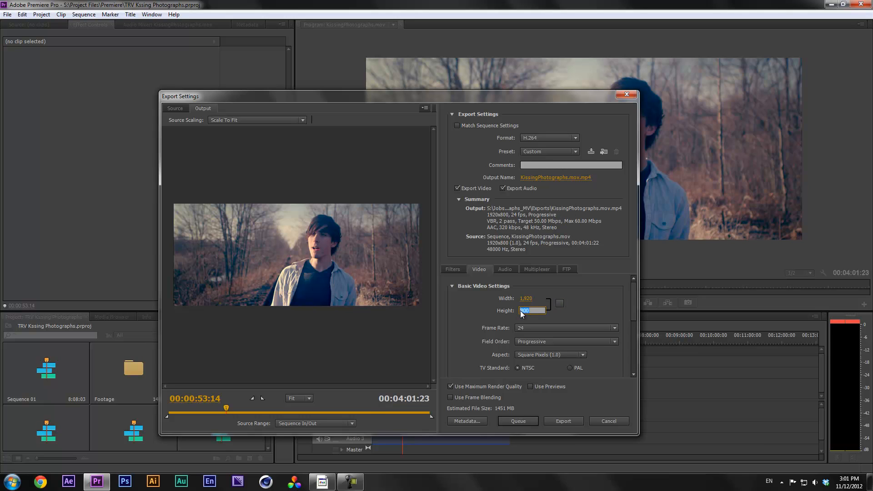
pyautogui.write('1200')
pyautogui.press('BackSpace')
pyautogui.press('BackSpace')
pyautogui.press('BackSpace')
pyautogui.write('080')
pyautogui.click(598, 310)
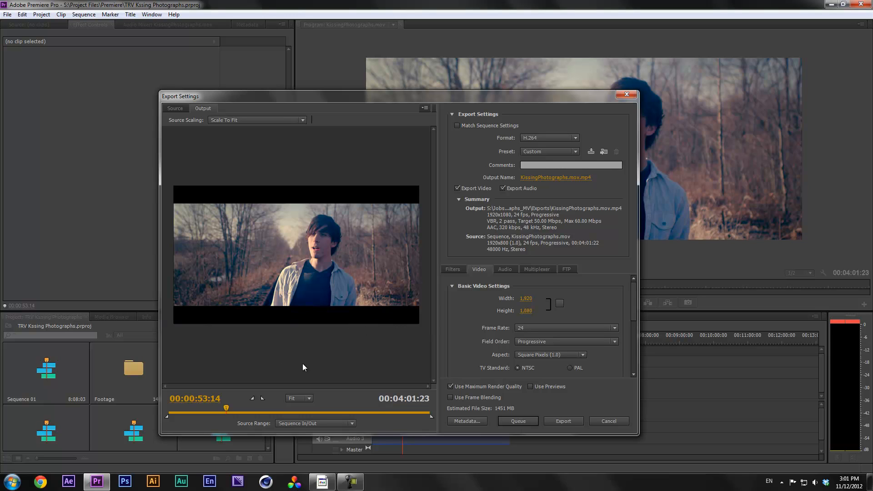
pyautogui.click(176, 109)
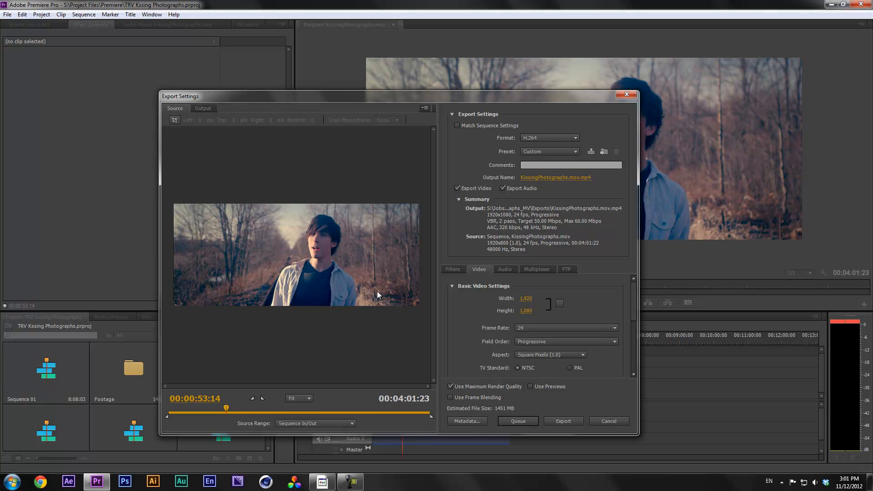
pyautogui.click(203, 108)
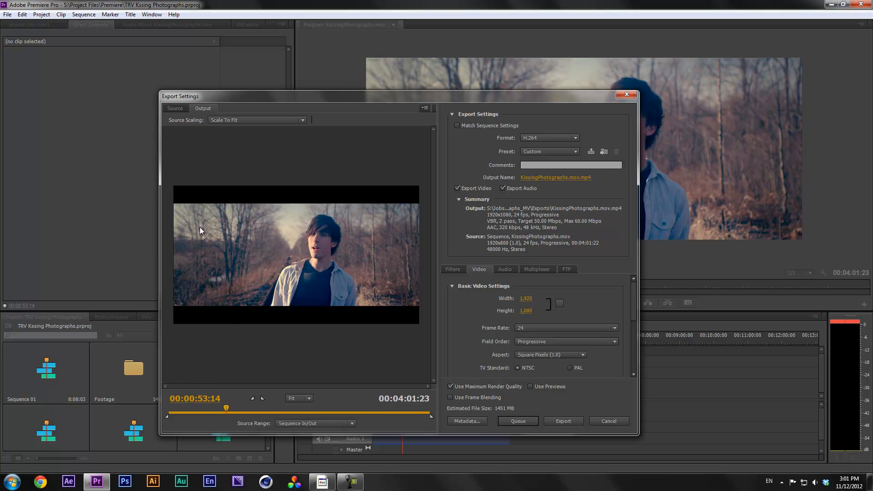
# Try Scale To Fill and Stretch To Fill, then settle on Scale To Fit for source scaling
pyautogui.click(229, 120)
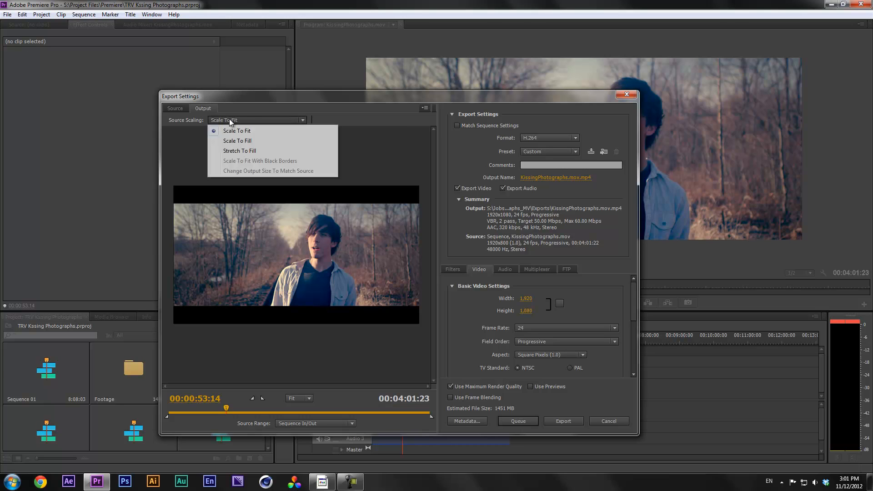
pyautogui.click(273, 143)
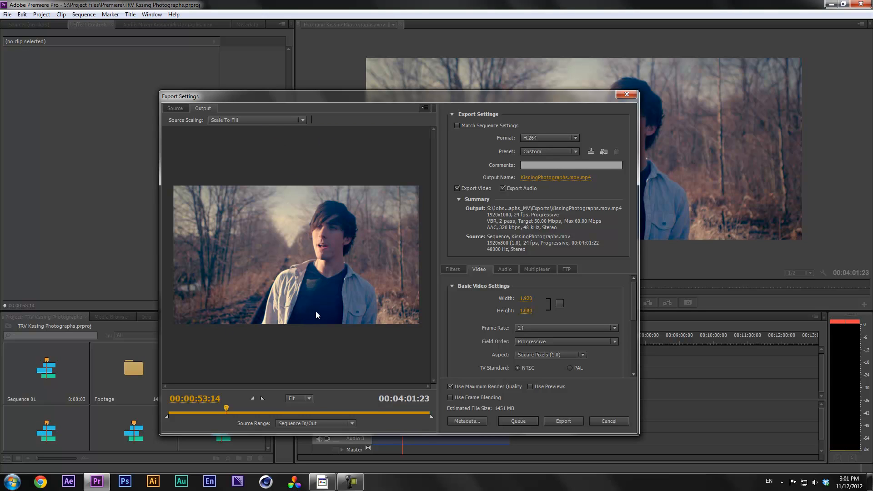
pyautogui.click(259, 119)
pyautogui.click(266, 155)
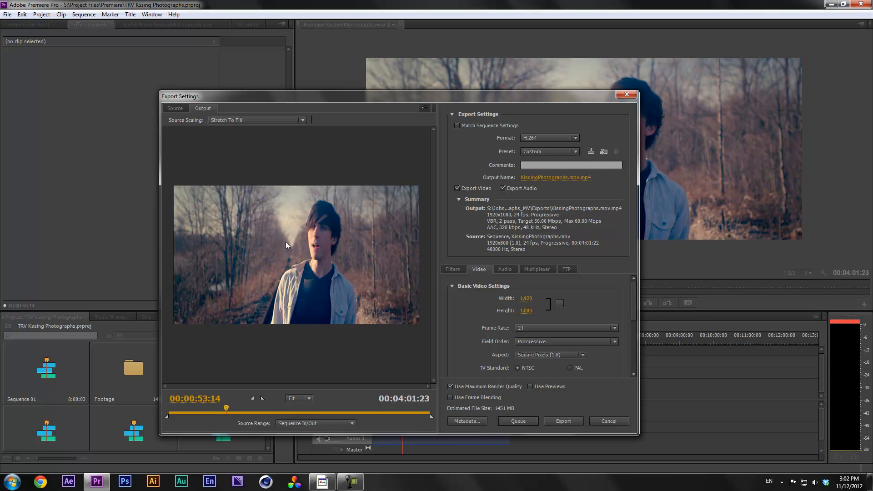
pyautogui.click(242, 122)
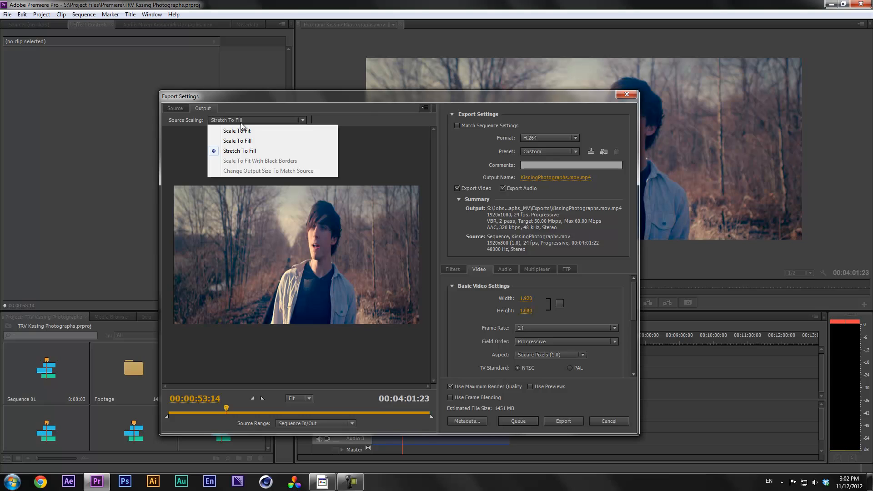
pyautogui.click(244, 125)
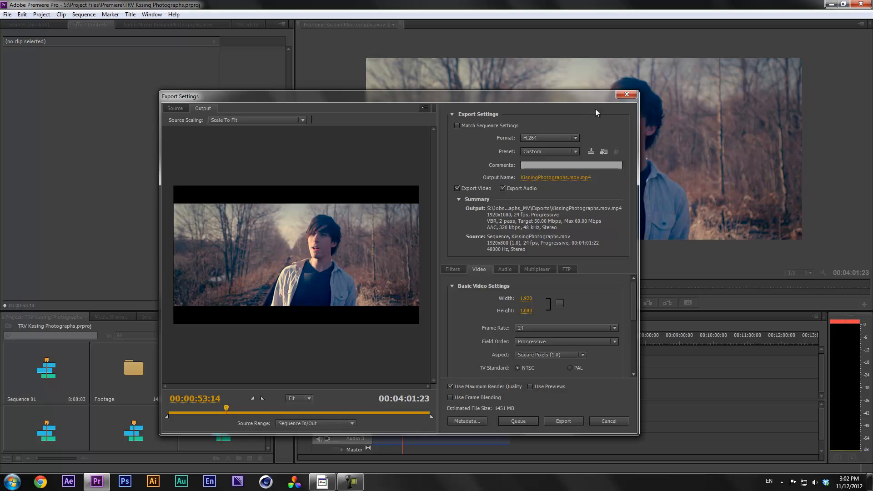
# Tick Match Sequence Settings, move the dialog left, and cancel Export Settings without exporting
pyautogui.click(476, 125)
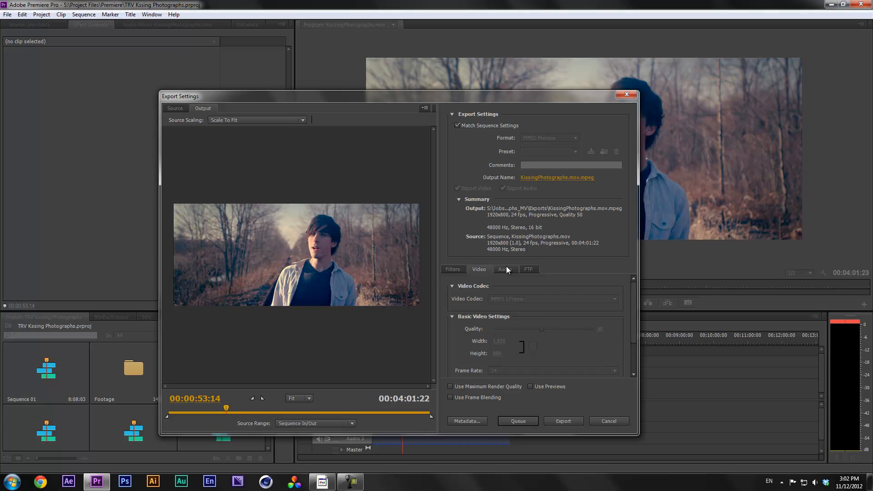
pyautogui.moveTo(635, 301); pyautogui.dragTo(634, 271)
pyautogui.moveTo(527, 97); pyautogui.dragTo(442, 99)
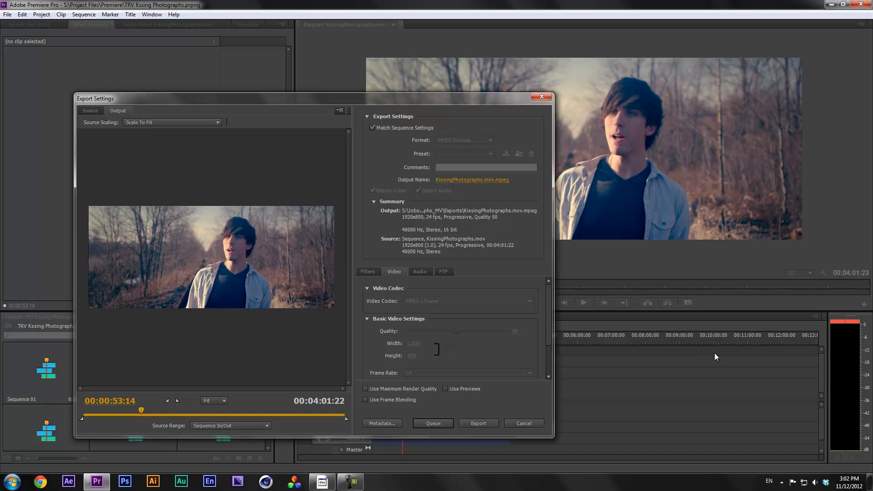
pyautogui.click(528, 424)
# Review Sequence Settings, including the 1920x800 preview size, and close them unchanged
pyautogui.click(84, 14)
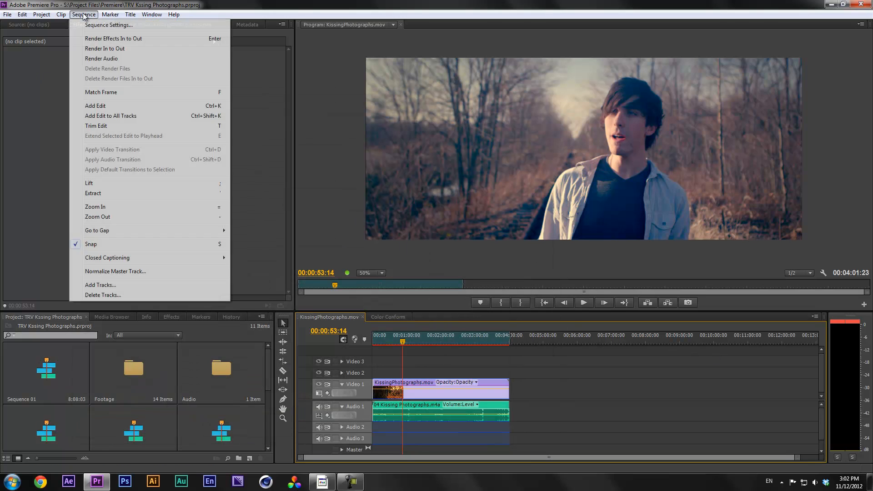
pyautogui.click(84, 24)
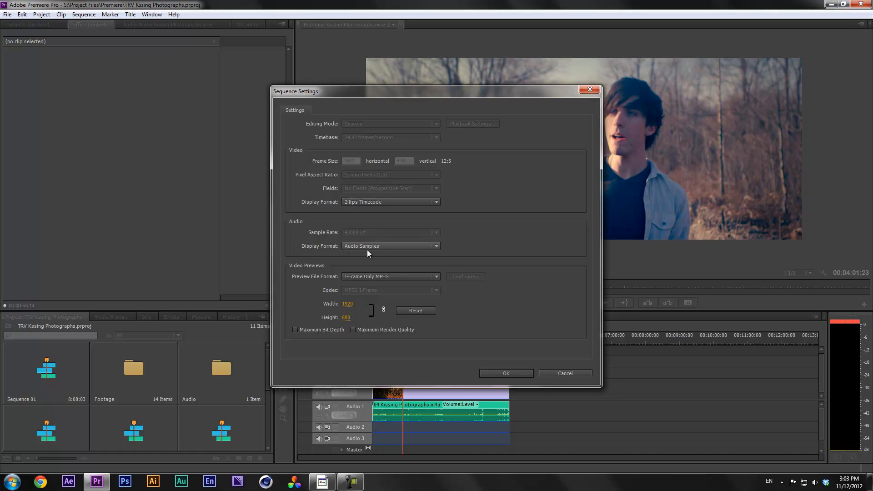
pyautogui.click(568, 373)
pyautogui.click(7, 14)
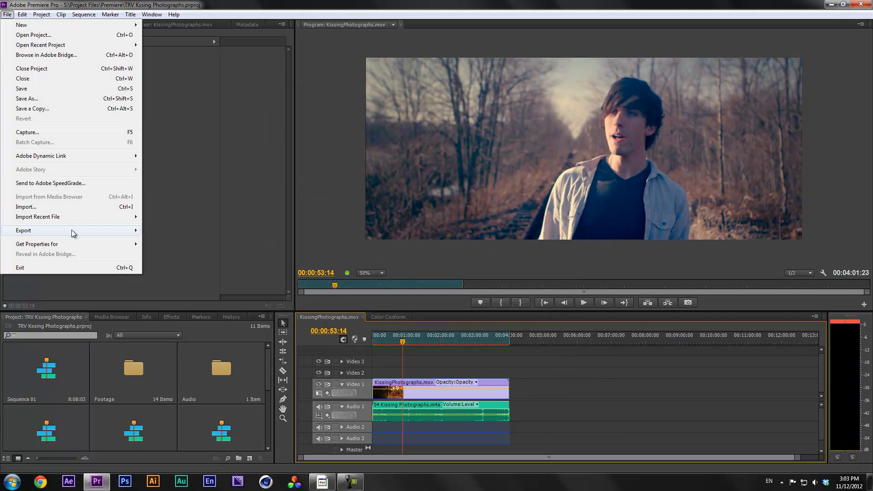
# Reopen Export > Media, toggle Match Sequence Settings off again, and reposition the dialog
pyautogui.moveTo(72, 230)
pyautogui.click(198, 231)
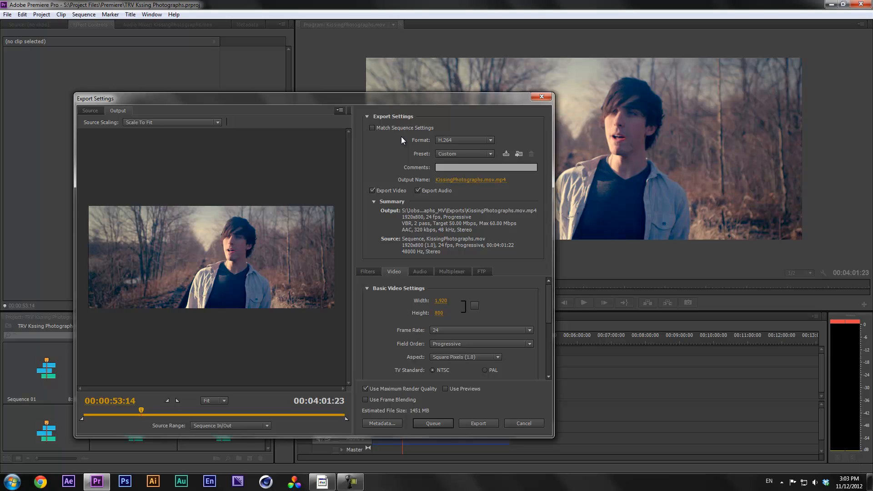
pyautogui.click(391, 128)
pyautogui.click(392, 129)
pyautogui.moveTo(417, 97); pyautogui.dragTo(454, 74)
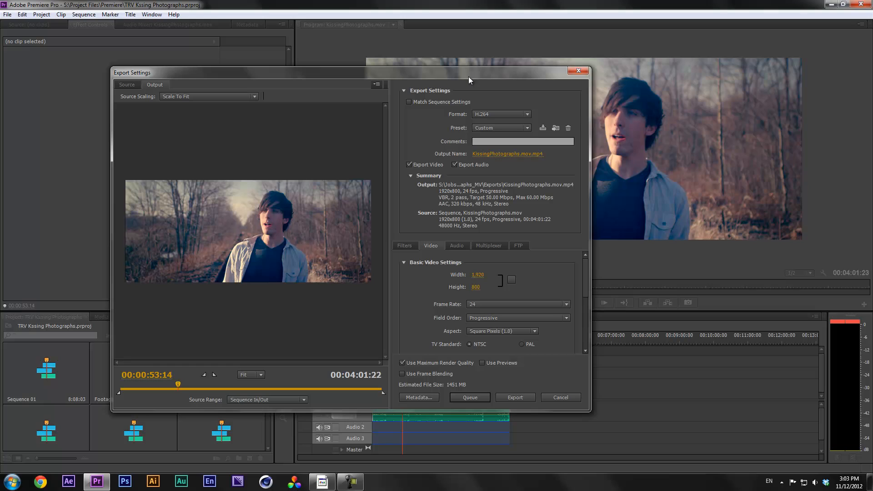
pyautogui.moveTo(469, 76); pyautogui.dragTo(457, 73)
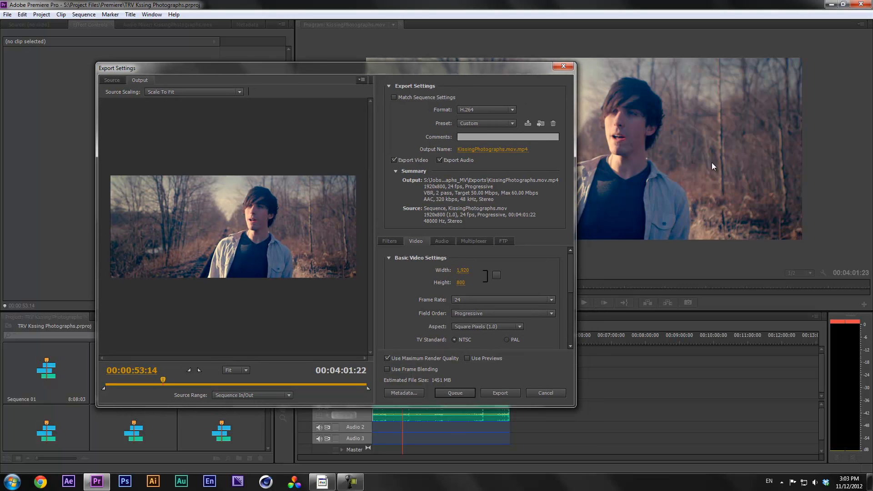
# Open the Format dropdown in Export Settings to list every export format
pyautogui.click(477, 110)
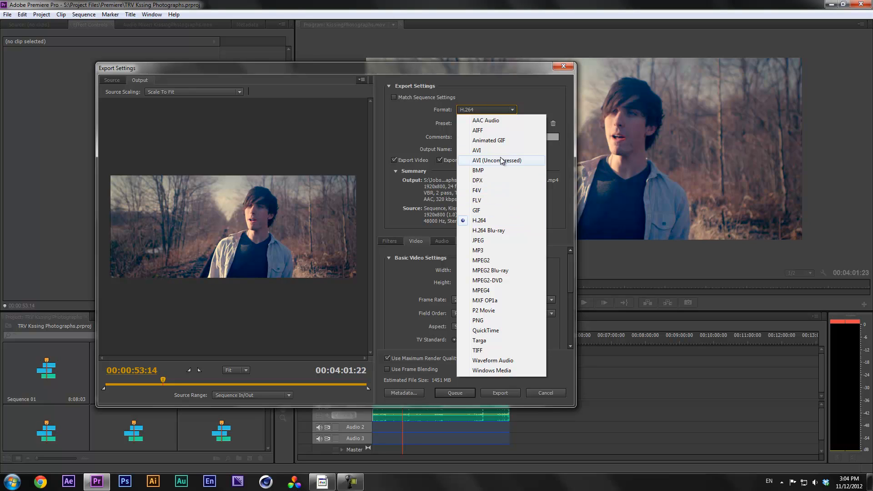
# Close the format list, scroll the video settings, then change the export format to QuickTime
pyautogui.click(496, 220)
pyautogui.moveTo(572, 264)
pyautogui.mouseDown()
pyautogui.moveTo(568, 321)
pyautogui.moveTo(571, 250)
pyautogui.mouseUp()
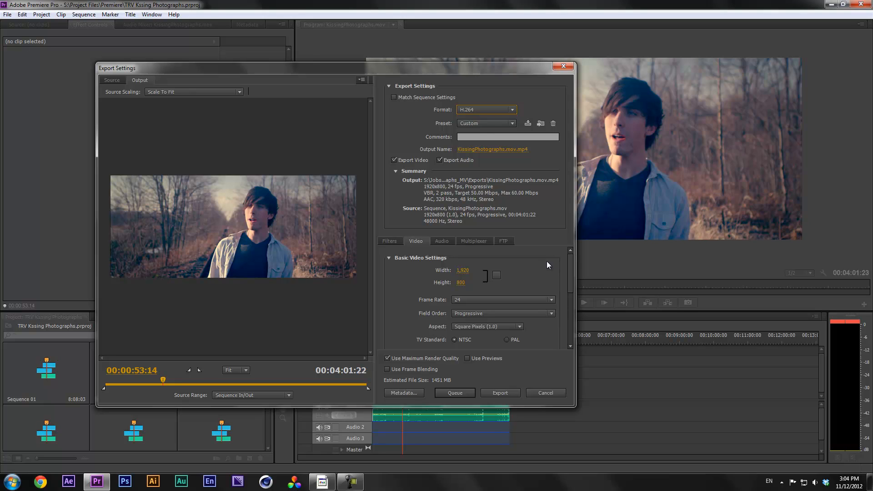
pyautogui.moveTo(572, 260)
pyautogui.mouseDown()
pyautogui.moveTo(573, 317)
pyautogui.moveTo(565, 257)
pyautogui.mouseUp()
pyautogui.click(468, 110)
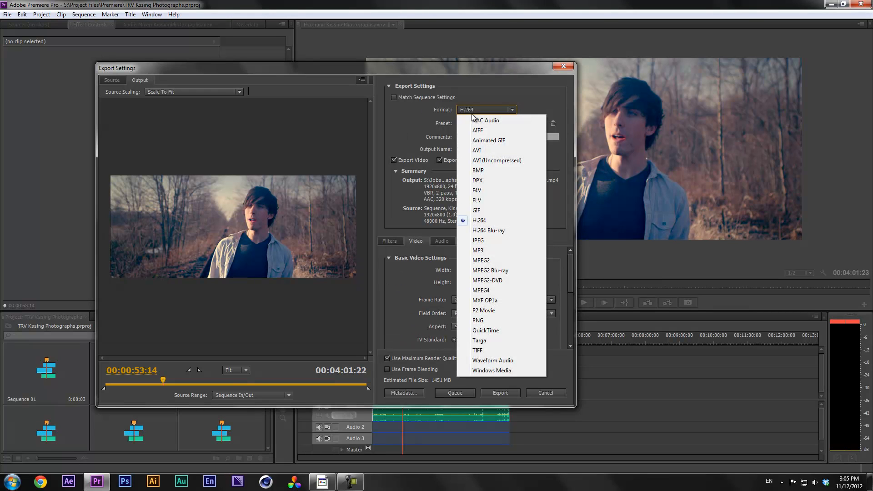
pyautogui.click(477, 331)
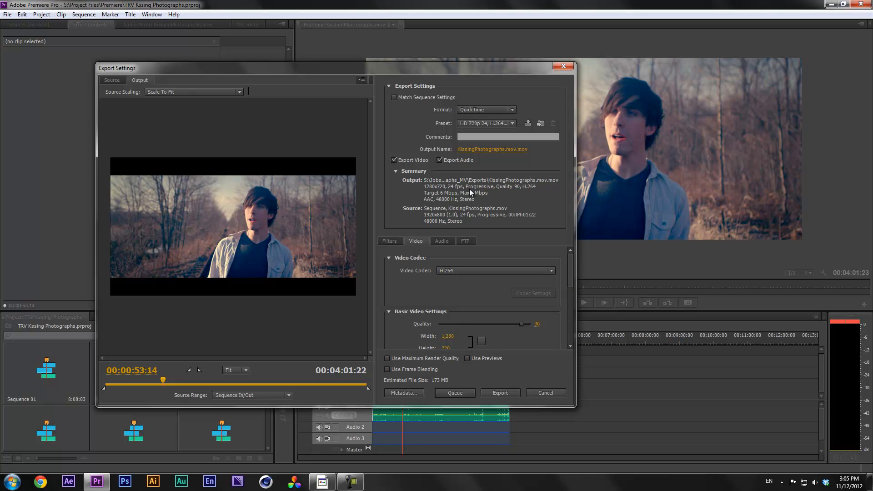
# Switch the QuickTime video codec from H.264 to Avid DNxHD Codec
pyautogui.click(459, 271)
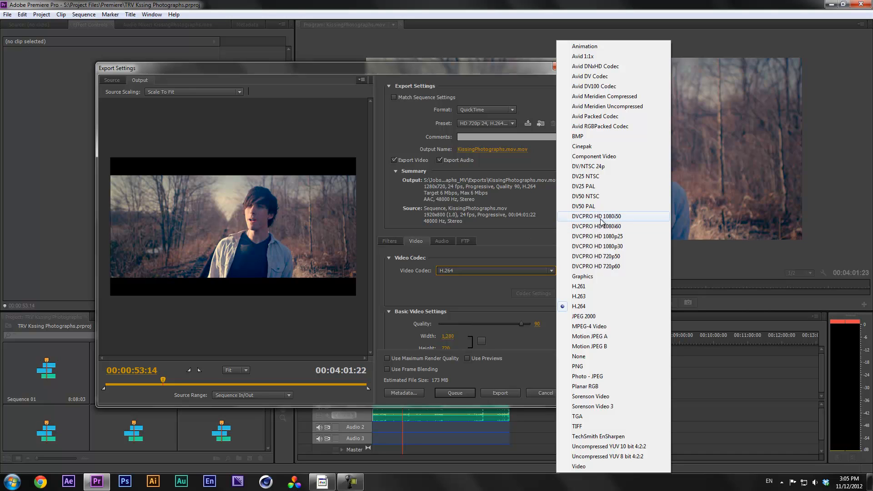
pyautogui.click(488, 251)
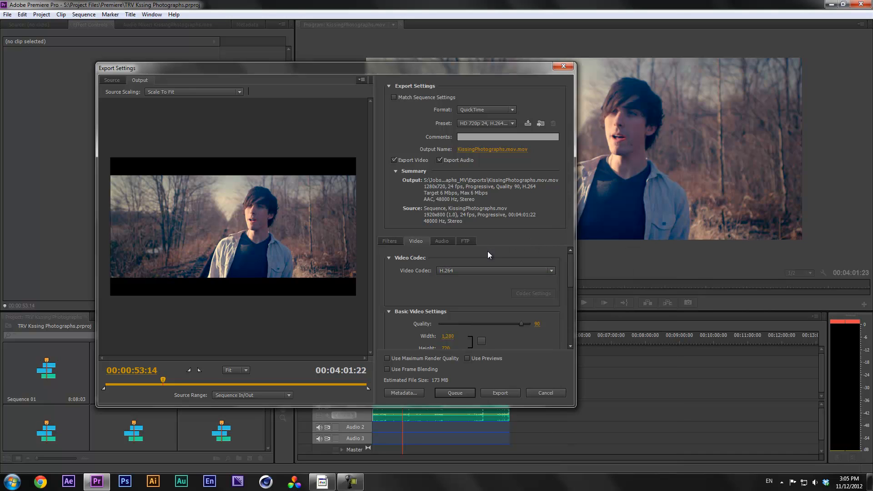
pyautogui.click(487, 269)
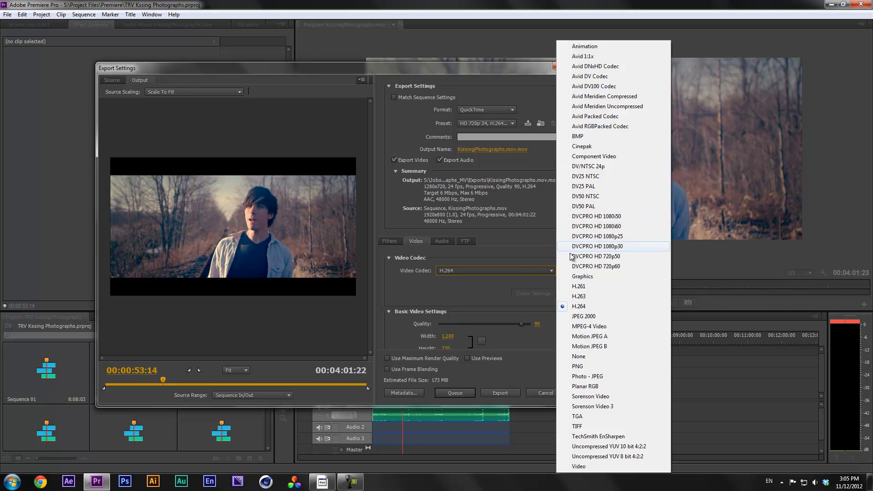
pyautogui.click(508, 252)
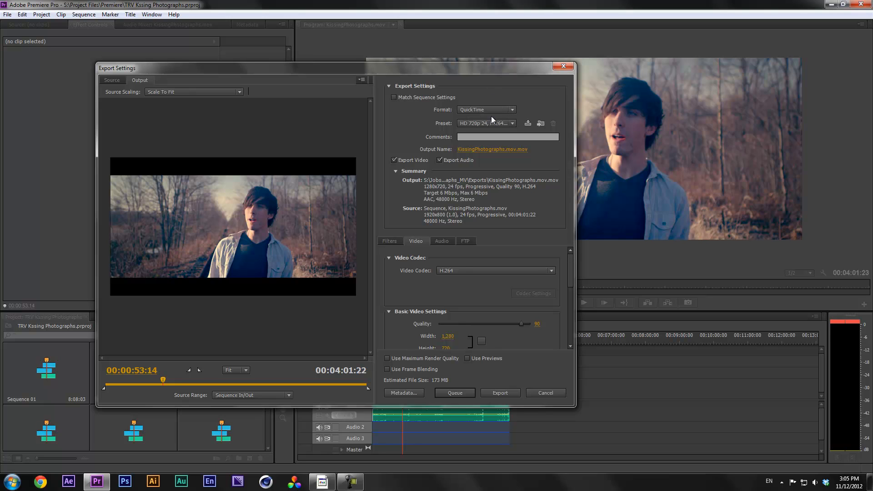
pyautogui.click(530, 272)
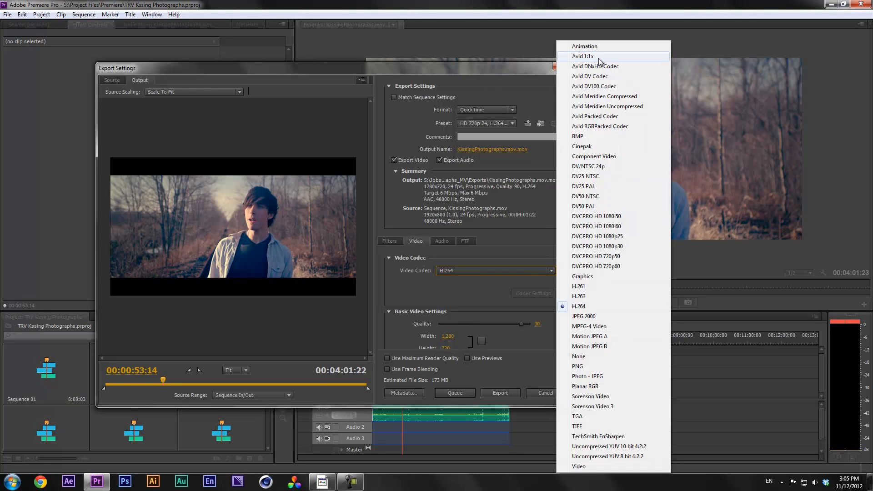
pyautogui.click(609, 67)
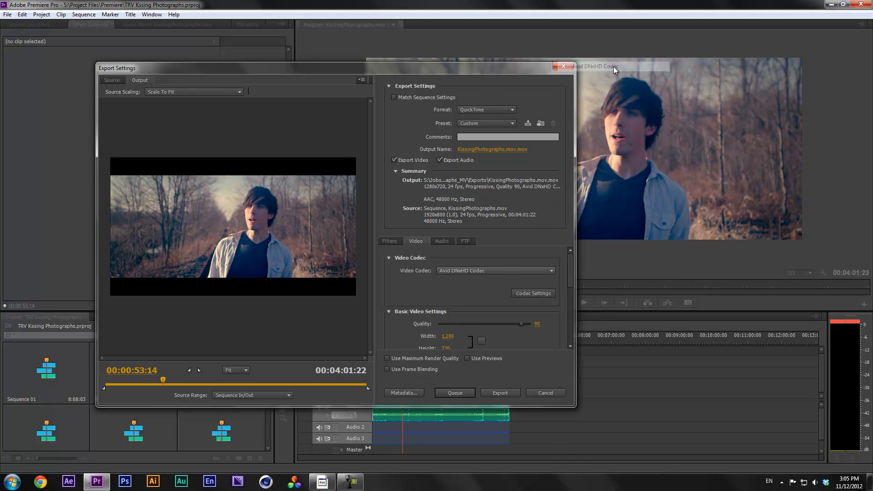
# View the Avid DNxHD codec settings and cancel them without changes
pyautogui.click(533, 294)
pyautogui.moveTo(412, 4); pyautogui.dragTo(408, 82)
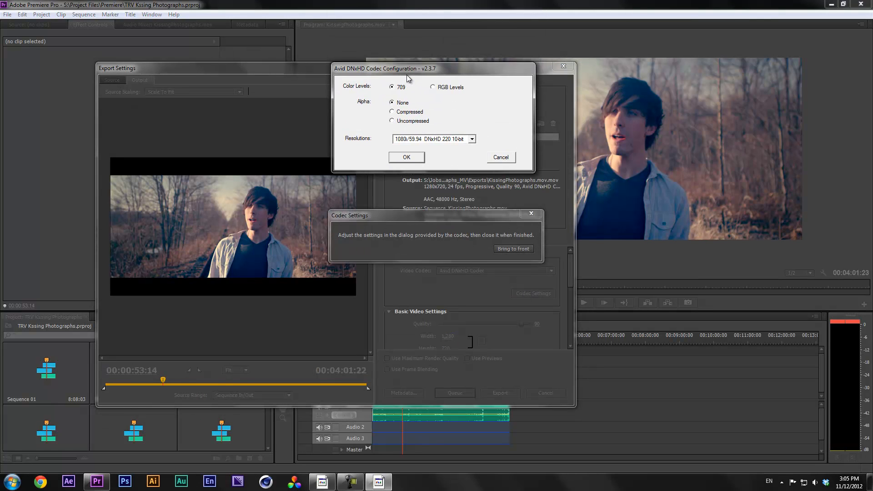
pyautogui.click(501, 158)
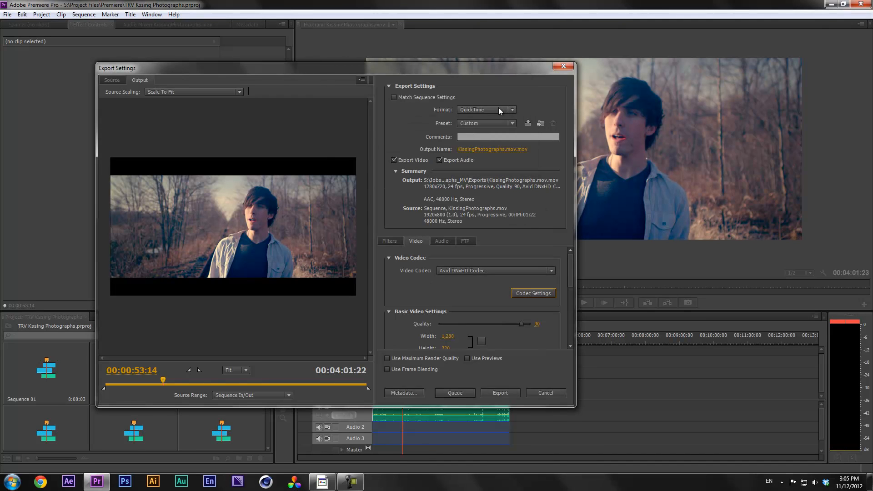
pyautogui.click(498, 110)
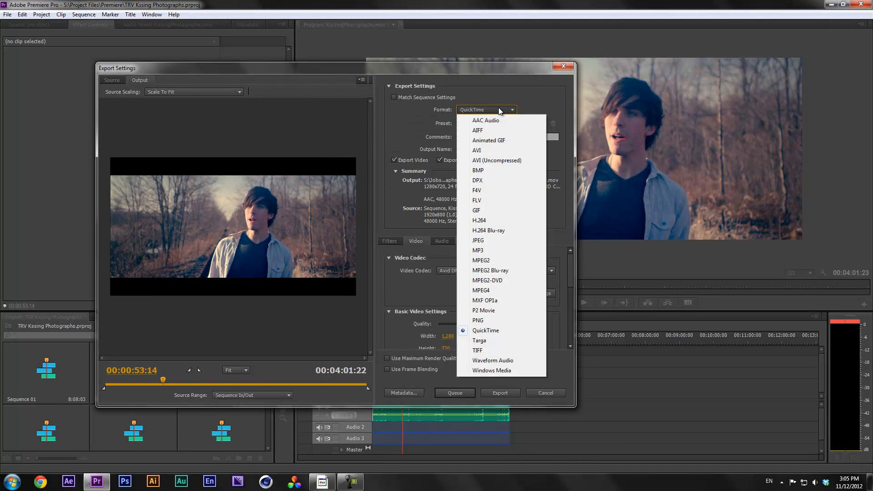
# Return the export format to H.264, loading the 1920x1080, 23.976 fps Android tablet preset
pyautogui.click(494, 222)
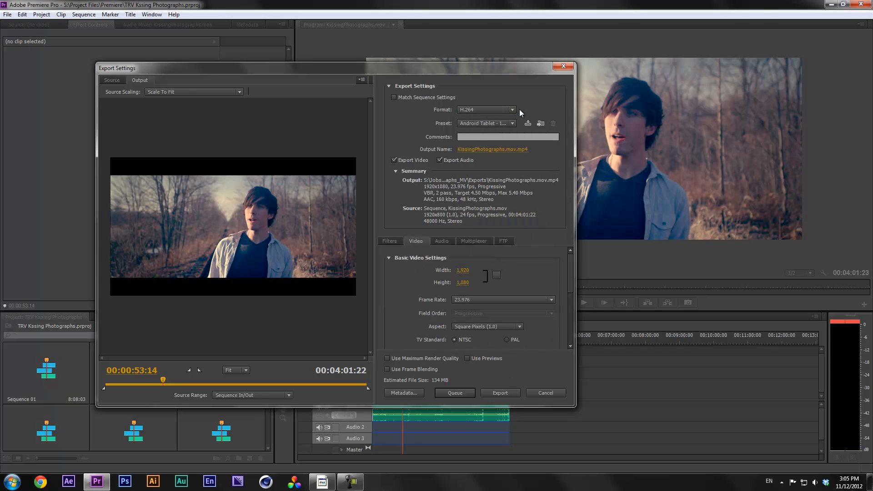
pyautogui.click(488, 109)
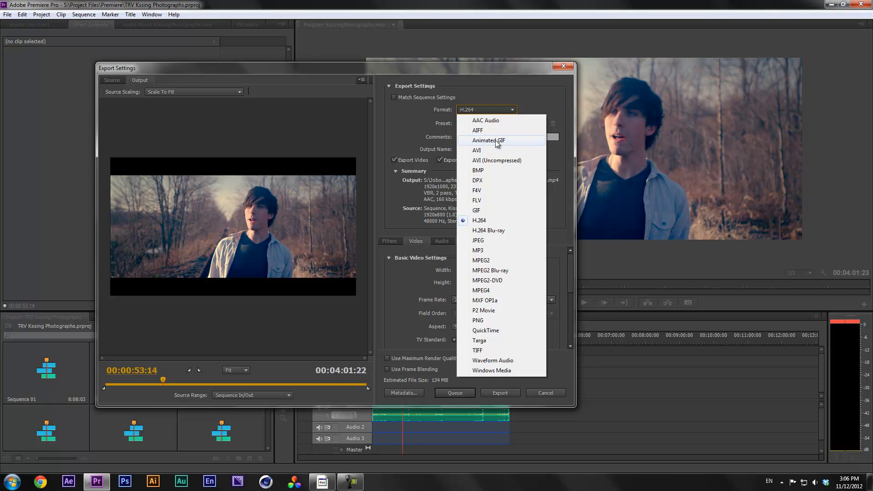
# Switch the export format to Waveform Audio and reposition the export settings window
pyautogui.click(503, 360)
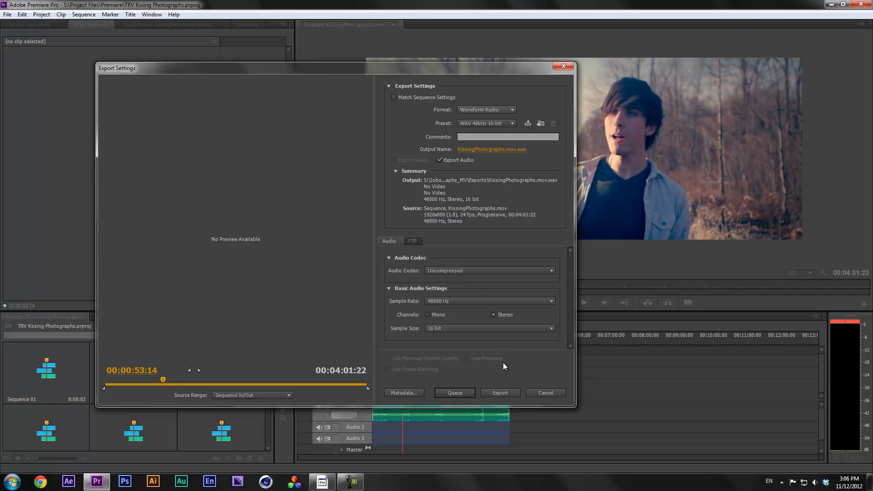
pyautogui.moveTo(506, 70); pyautogui.dragTo(673, 17)
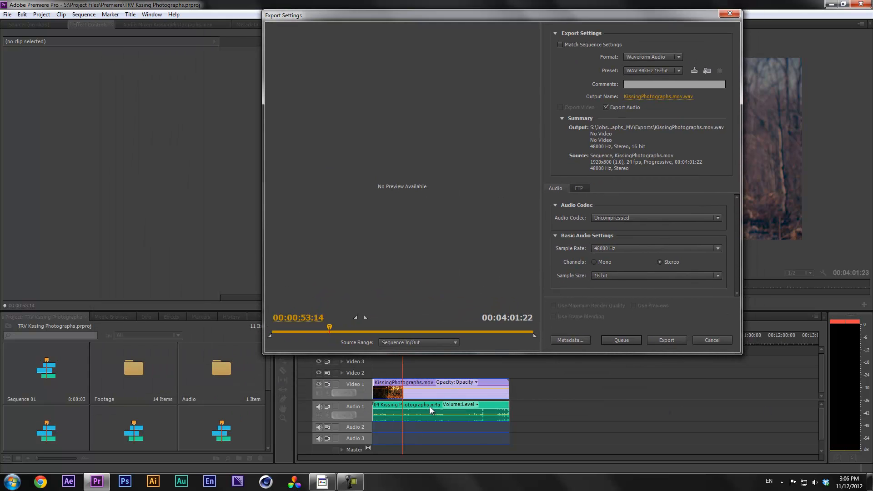
pyautogui.moveTo(575, 15); pyautogui.dragTo(453, 97)
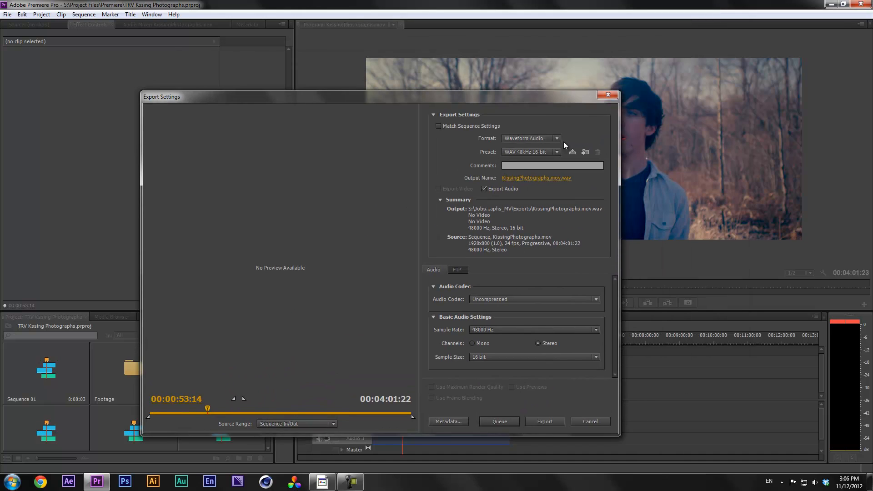
# Change the export format to JPEG for 1920x1080 stills at quality 100
pyautogui.click(539, 139)
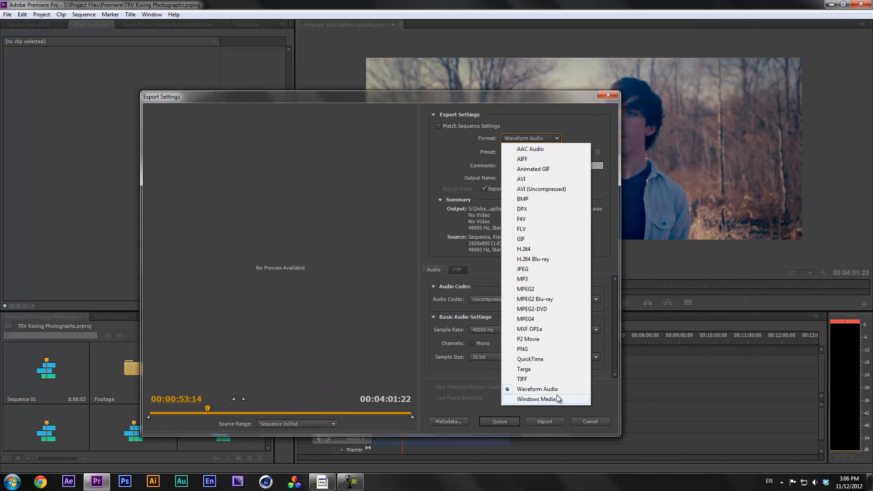
pyautogui.click(518, 125)
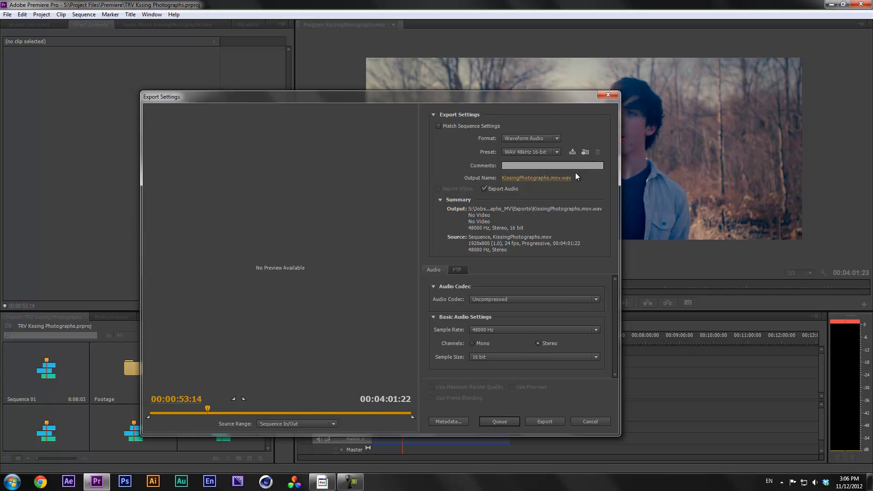
pyautogui.click(537, 139)
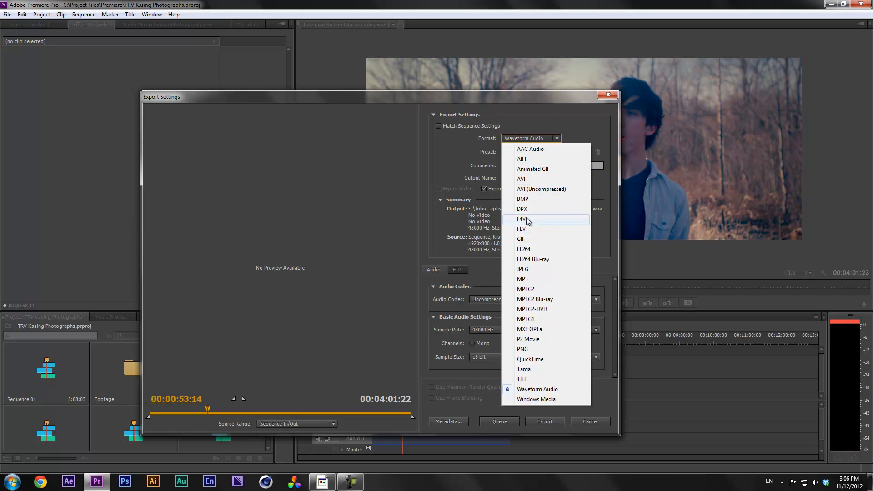
pyautogui.click(537, 270)
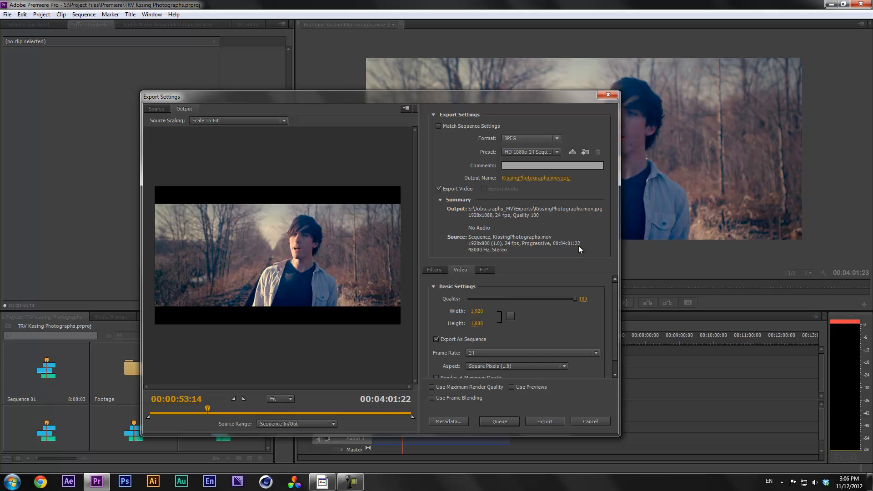
# Turn off Export As Sequence for the JPEG export and list the available formats
pyautogui.moveTo(617, 290)
pyautogui.mouseDown()
pyautogui.moveTo(616, 304)
pyautogui.moveTo(617, 286)
pyautogui.mouseUp()
pyautogui.click(436, 340)
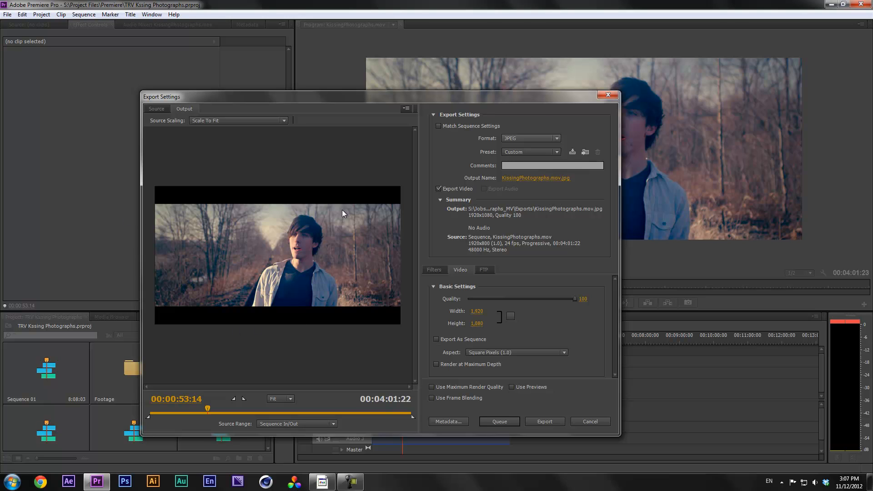
pyautogui.click(536, 137)
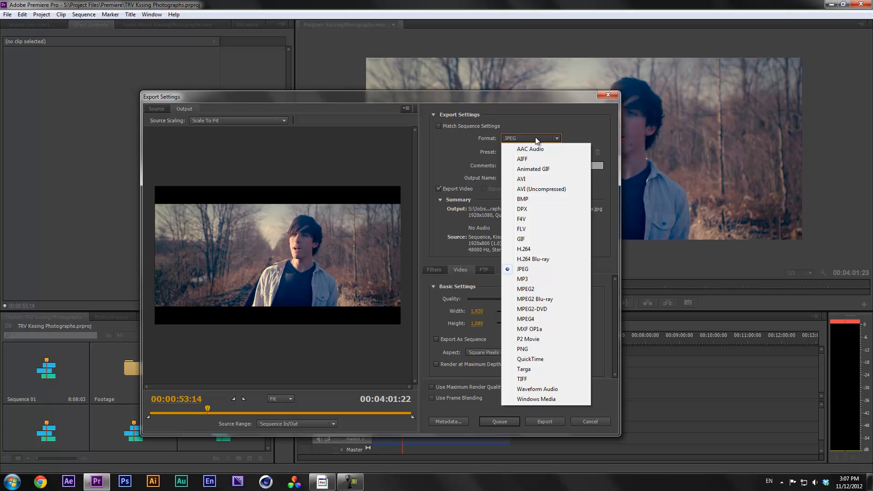
# Set the format to H.264 (1920x1080, 23.976 fps .mp4) and move the dialog to reveal the timeline
pyautogui.click(524, 249)
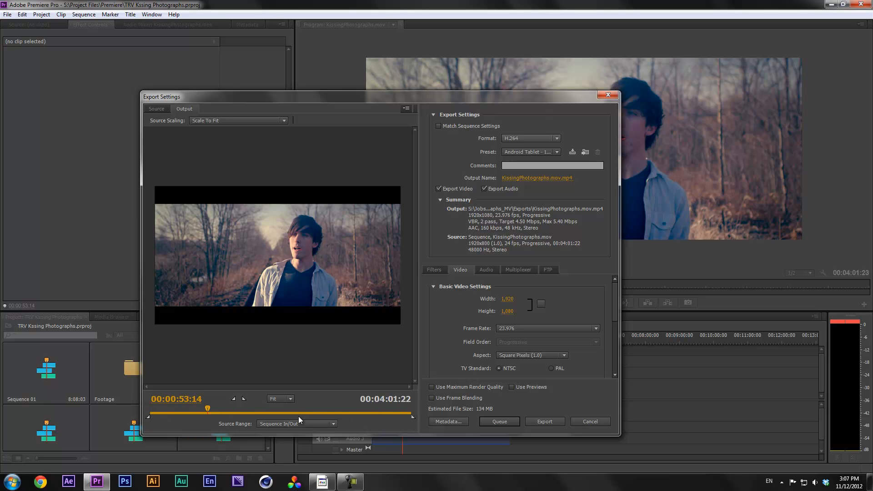
pyautogui.moveTo(342, 103); pyautogui.dragTo(511, 50)
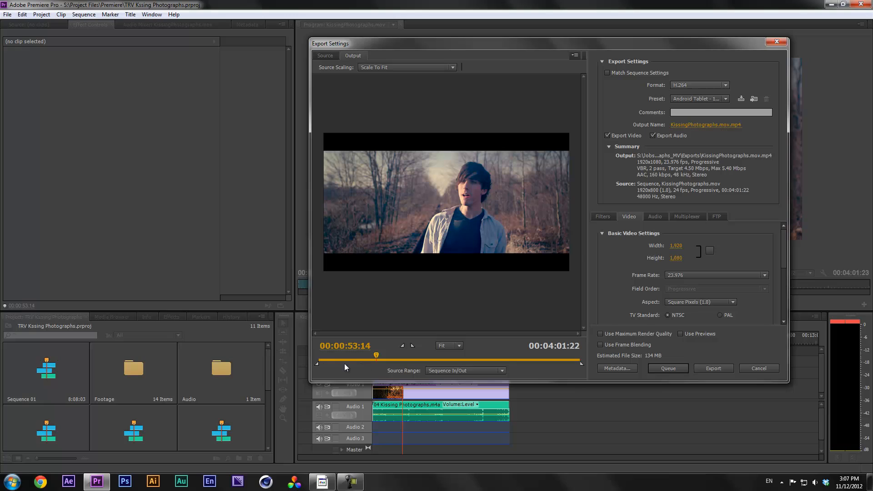
# Set the source range to Entire Sequence and reposition the export settings window
pyautogui.click(500, 371)
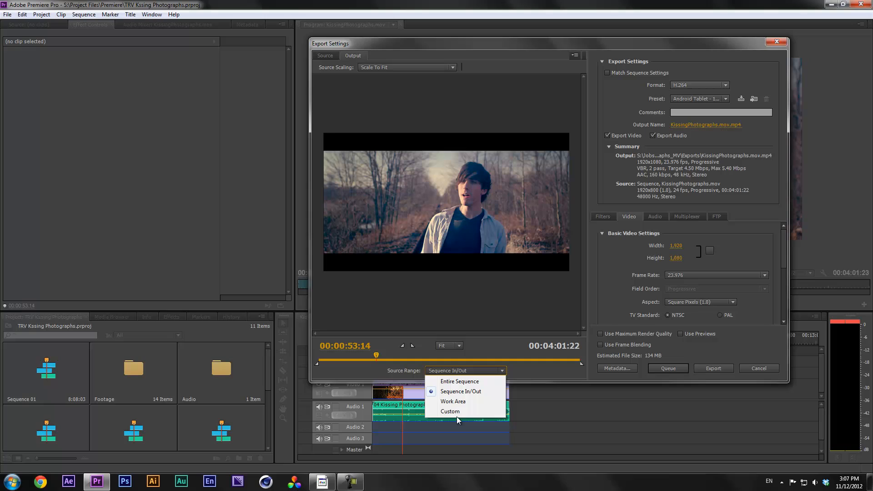
pyautogui.click(462, 382)
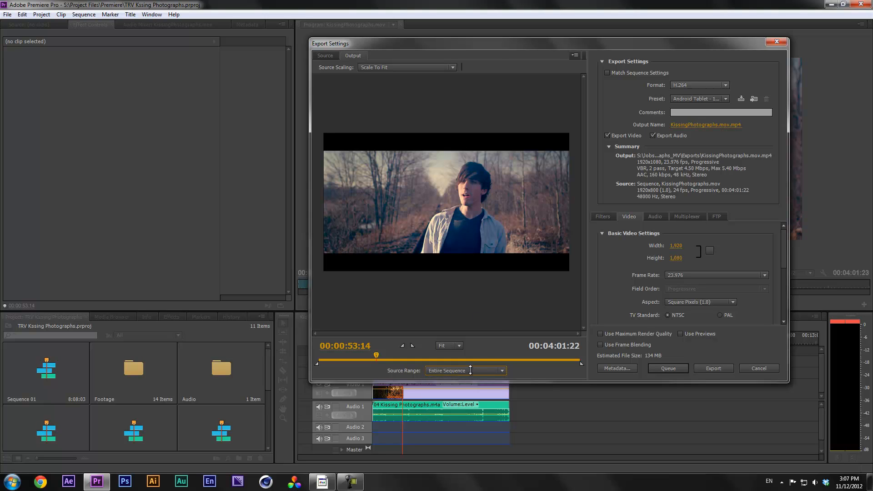
pyautogui.moveTo(571, 48); pyautogui.dragTo(305, 37)
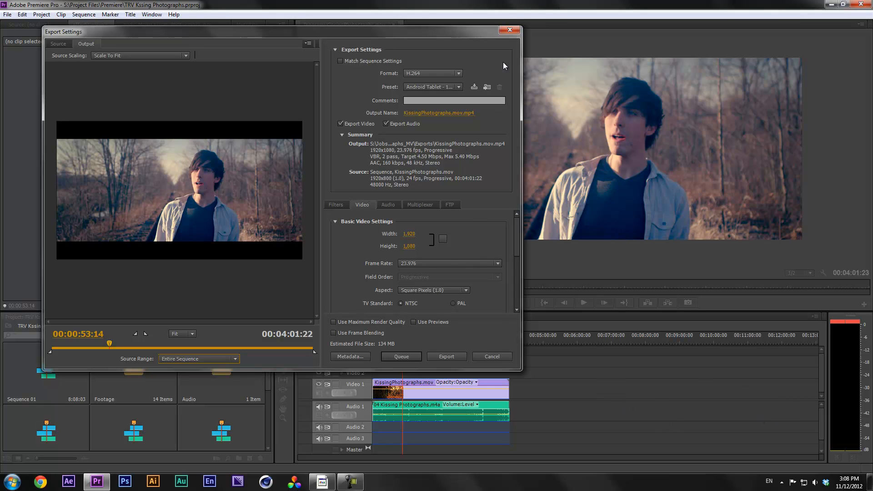
pyautogui.moveTo(484, 32); pyautogui.dragTo(408, 25)
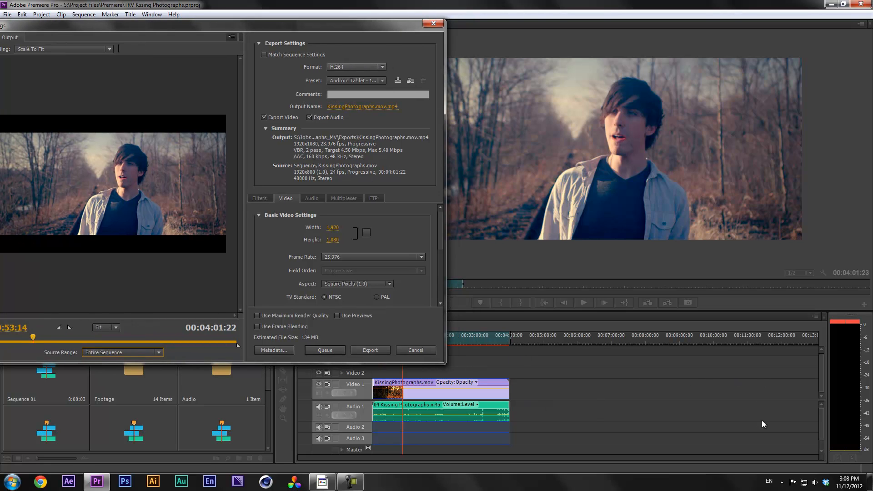
pyautogui.moveTo(315, 26); pyautogui.dragTo(483, 29)
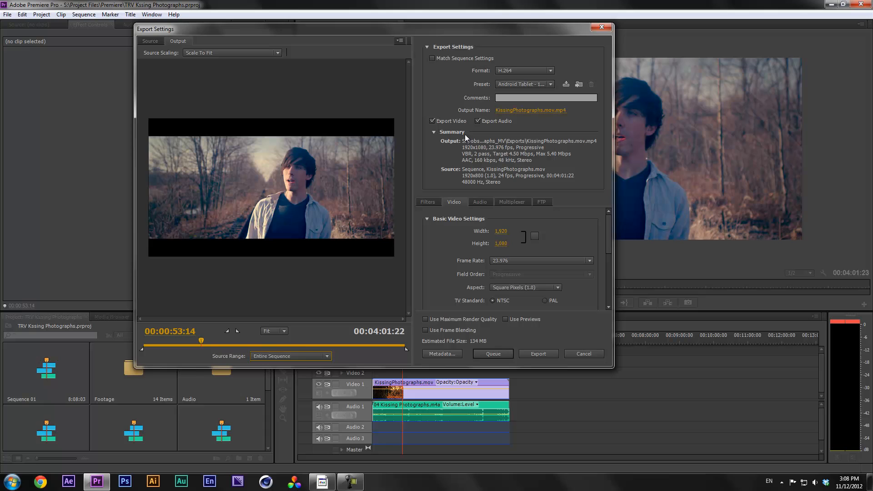
# Set the source range back to Sequence In/Out and cancel the export settings
pyautogui.click(286, 359)
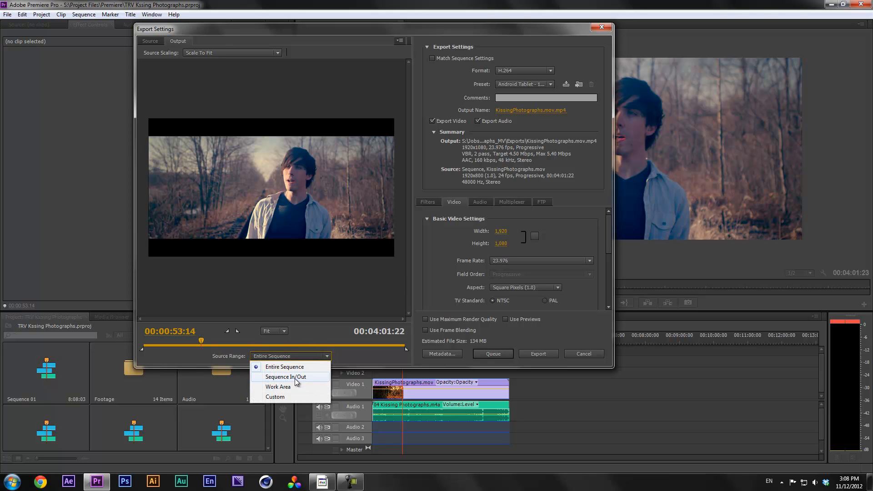
pyautogui.click(295, 377)
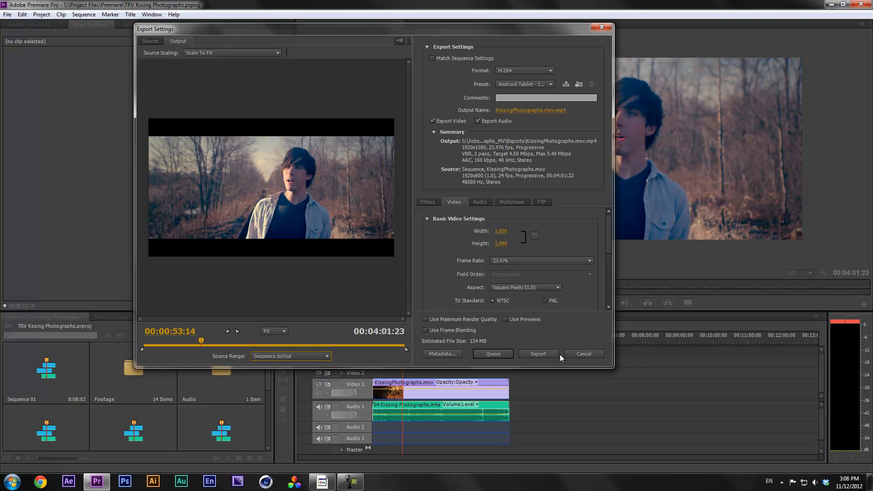
pyautogui.click(586, 355)
# Mark the sequence in point at 00:00:40:19 and out point at 00:02:55:05
pyautogui.moveTo(400, 340); pyautogui.dragTo(476, 337)
pyautogui.press('i')
pyautogui.press('o')
pyautogui.click(469, 339)
# Reopen the media export settings from File > Export > Media
pyautogui.click(7, 15)
pyautogui.moveTo(60, 231)
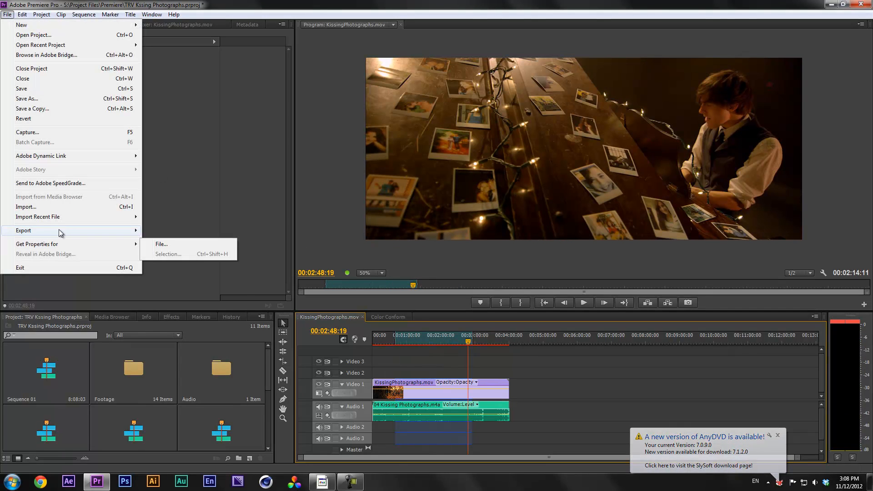
pyautogui.click(205, 233)
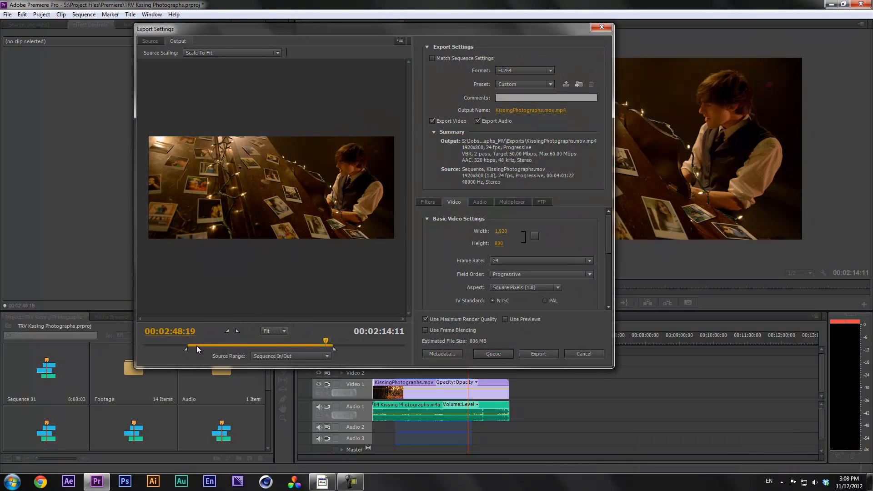
# Set the source range to Work Area (00:01:52:00, about 671 MB) and close the export settings
pyautogui.click(283, 358)
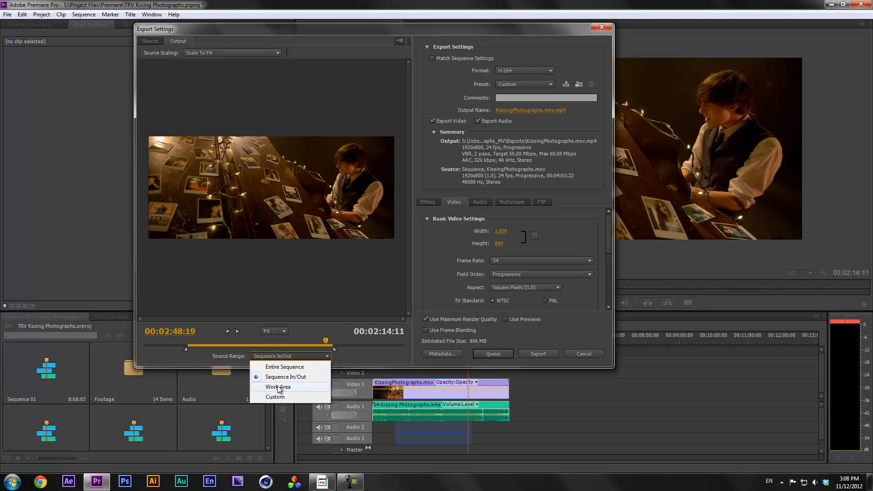
pyautogui.click(306, 387)
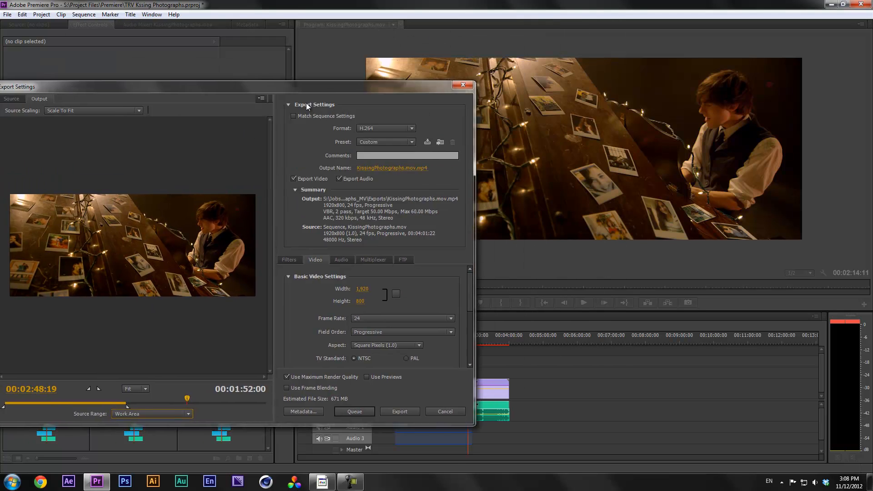
pyautogui.moveTo(435, 31); pyautogui.dragTo(448, 49)
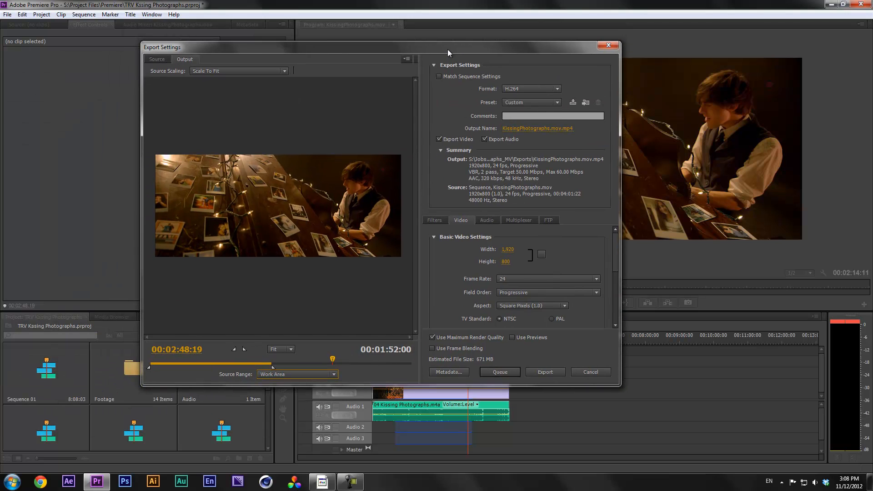
pyautogui.moveTo(444, 53); pyautogui.dragTo(447, 61)
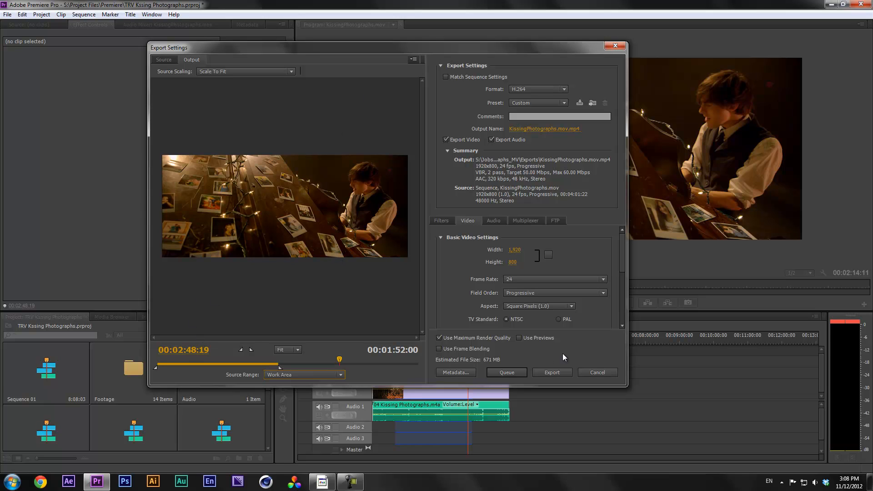
pyautogui.click(615, 46)
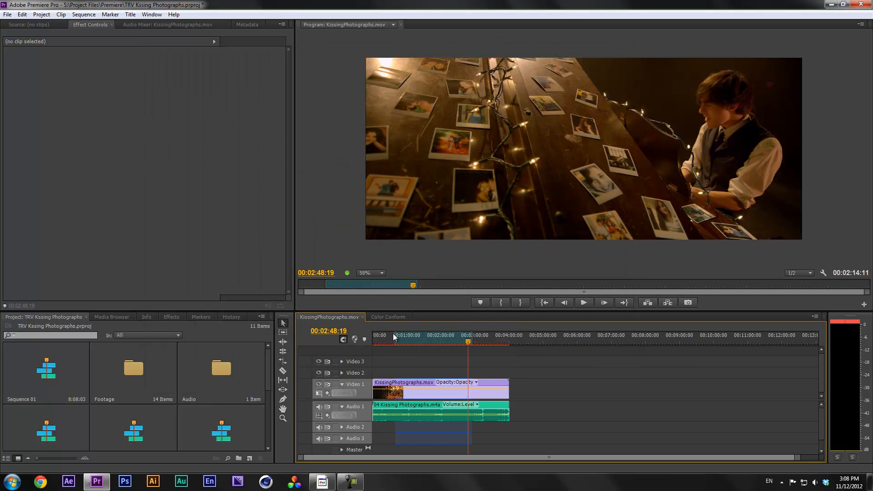
# Enable the timeline's Work Area Bar and drag its handles to adjust the work area
pyautogui.click(815, 317)
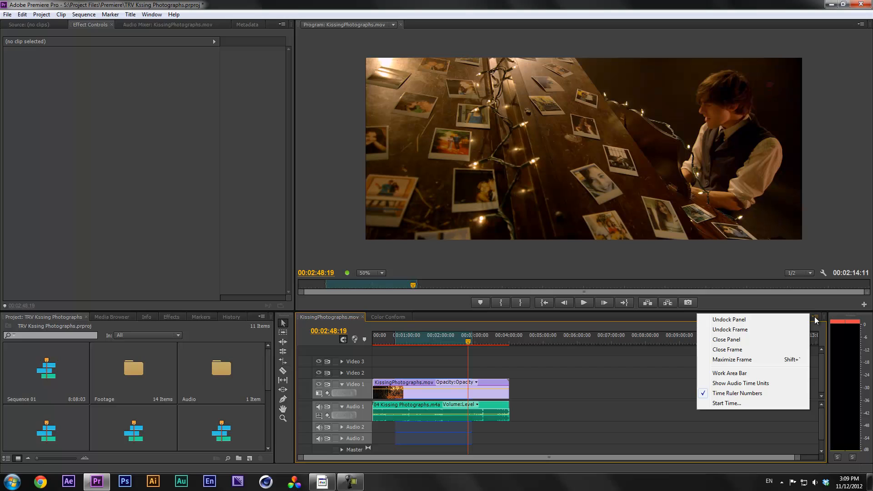
pyautogui.click(746, 373)
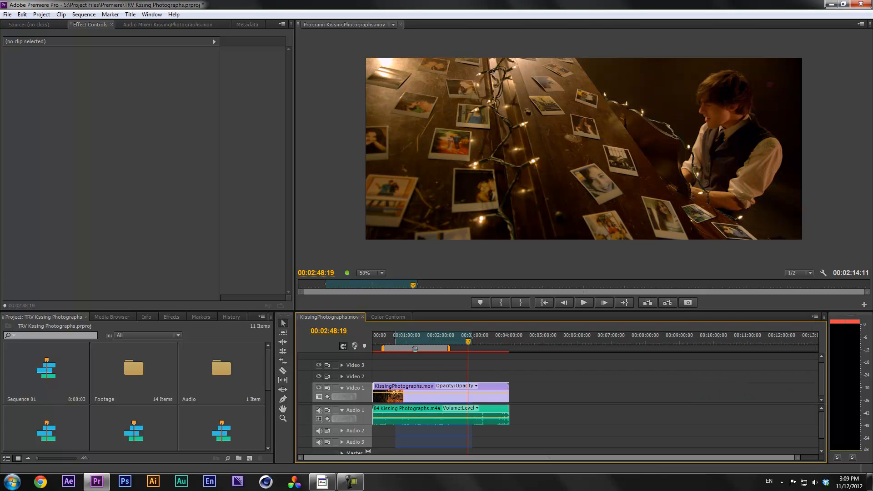
pyautogui.moveTo(437, 348); pyautogui.dragTo(493, 349)
pyautogui.moveTo(372, 347); pyautogui.dragTo(383, 347)
pyautogui.moveTo(437, 347)
pyautogui.mouseDown()
pyautogui.moveTo(456, 348)
pyautogui.moveTo(424, 349)
pyautogui.moveTo(431, 349)
pyautogui.mouseUp()
pyautogui.click(431, 348)
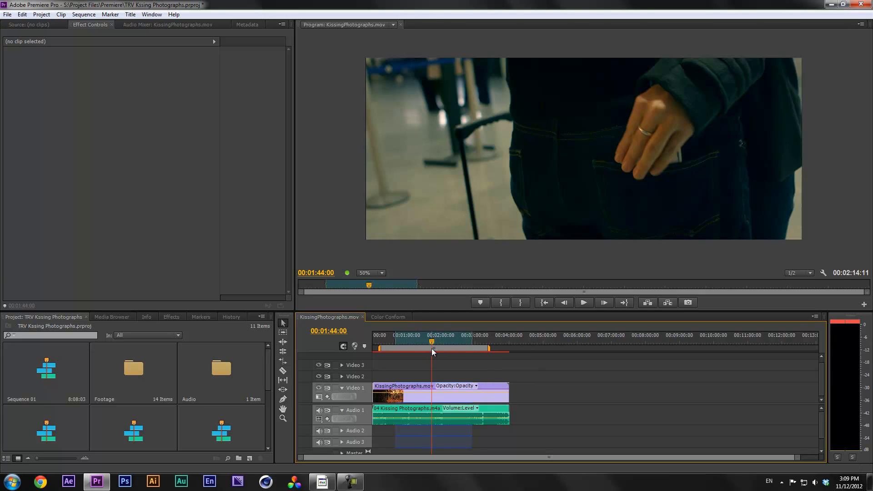
pyautogui.moveTo(437, 349); pyautogui.dragTo(427, 348)
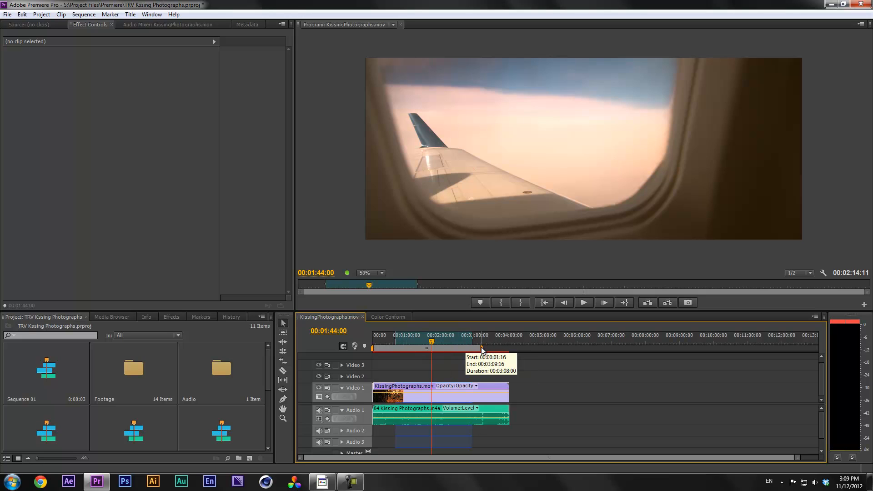
# Toggle the Work Area Bar off and on, then shrink the work area to the sequence start
pyautogui.click(815, 317)
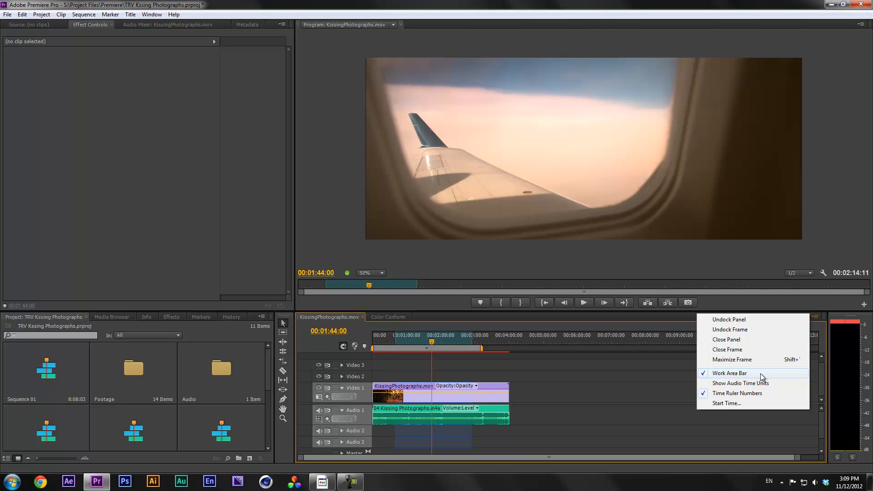
pyautogui.click(746, 373)
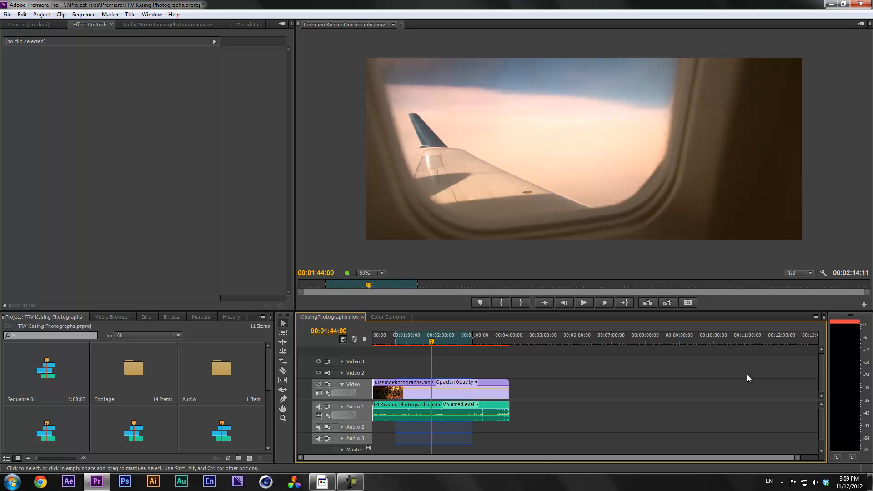
pyautogui.click(815, 317)
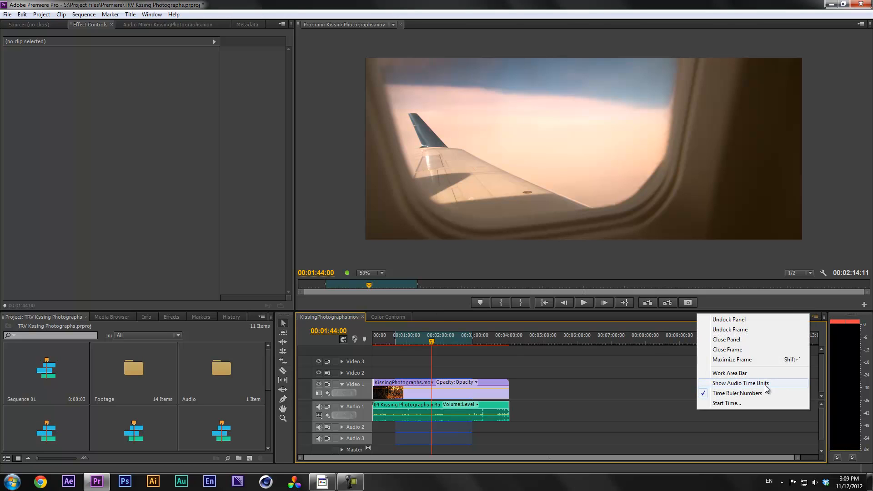
pyautogui.click(733, 374)
pyautogui.moveTo(480, 348); pyautogui.dragTo(391, 348)
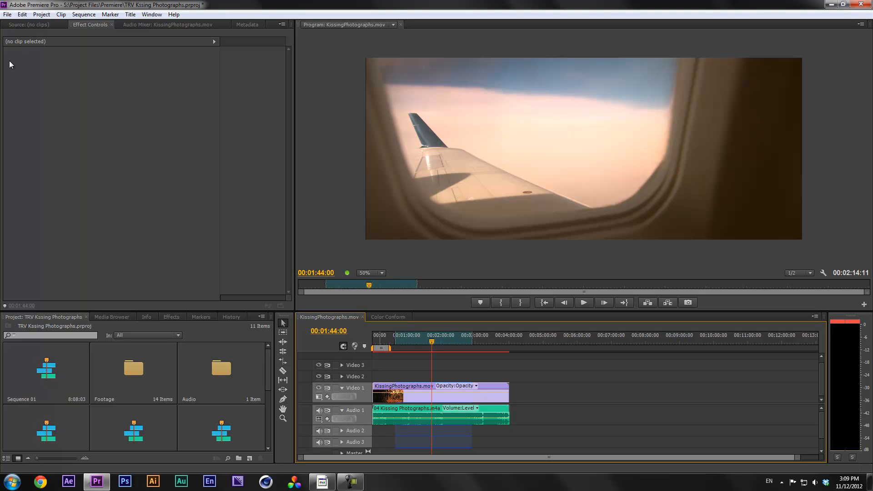
pyautogui.click(7, 15)
# Reopen media export settings, switch the source range to Custom and drag its start and end
pyautogui.moveTo(32, 228)
pyautogui.click(159, 232)
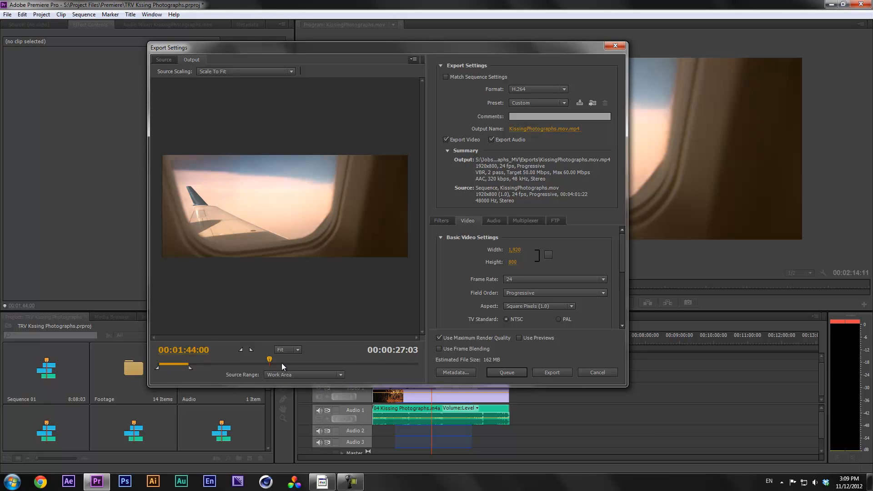
pyautogui.click(312, 374)
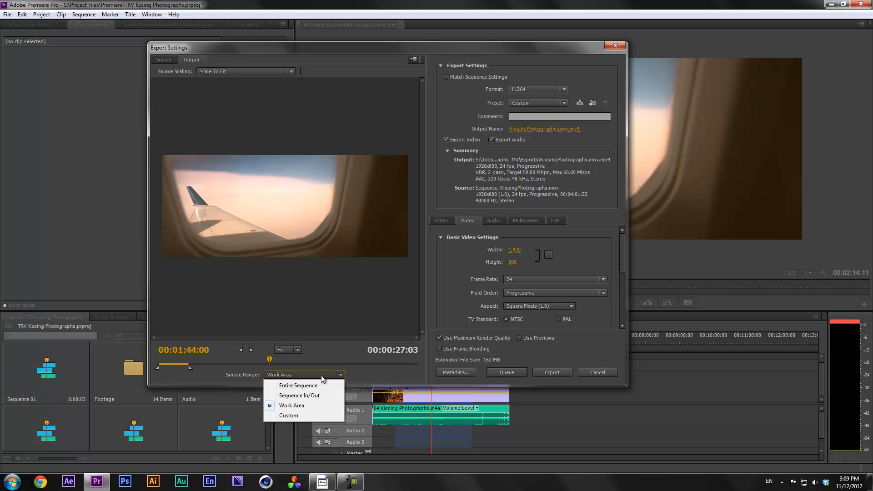
pyautogui.click(278, 417)
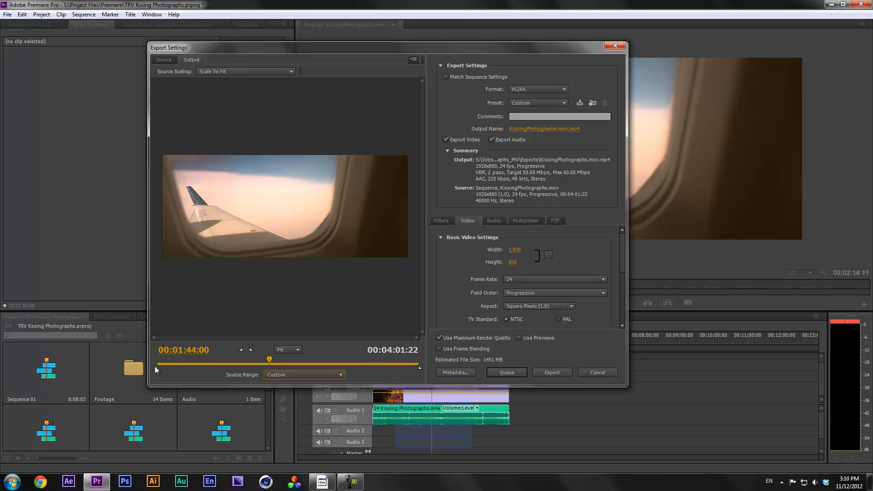
pyautogui.moveTo(156, 368); pyautogui.dragTo(211, 368)
pyautogui.moveTo(420, 368); pyautogui.dragTo(372, 367)
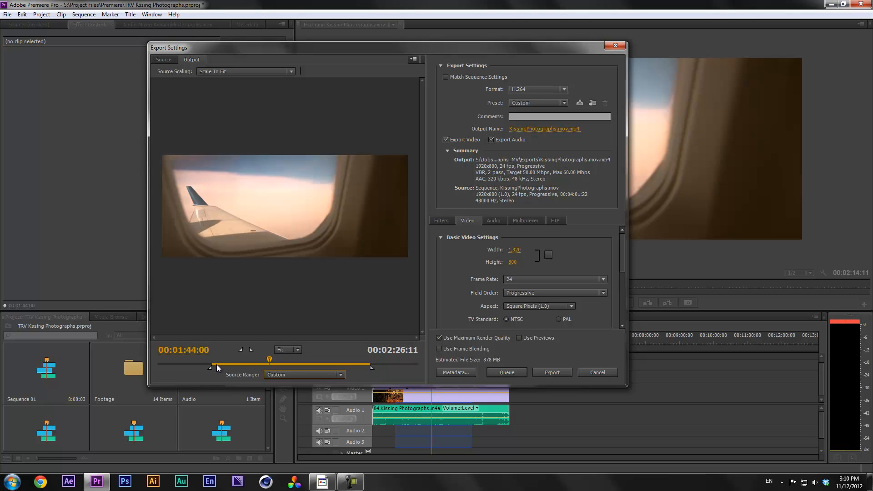
pyautogui.moveTo(211, 367)
pyautogui.mouseDown()
pyautogui.moveTo(186, 369)
pyautogui.moveTo(195, 369)
pyautogui.mouseUp()
# Jump the preview to 00:01:30:00, then set the export in point to 00:02:40:00
pyautogui.click(191, 351)
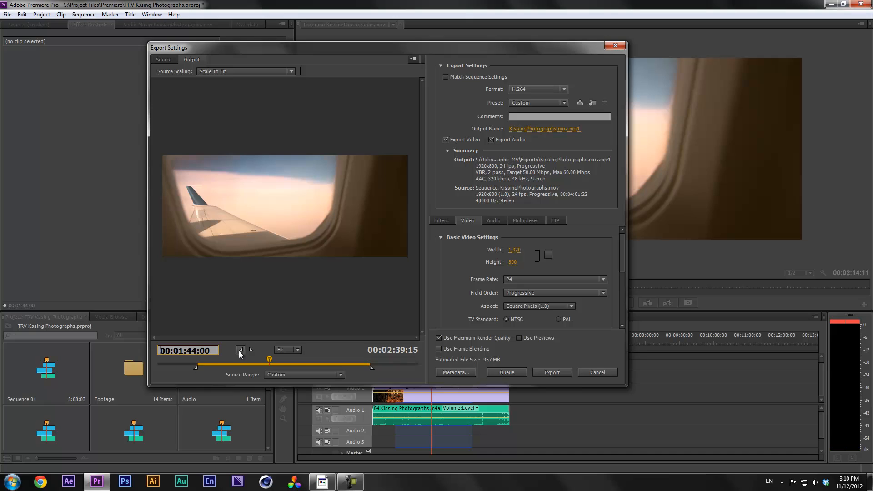
pyautogui.write('13000')
pyautogui.press('Return')
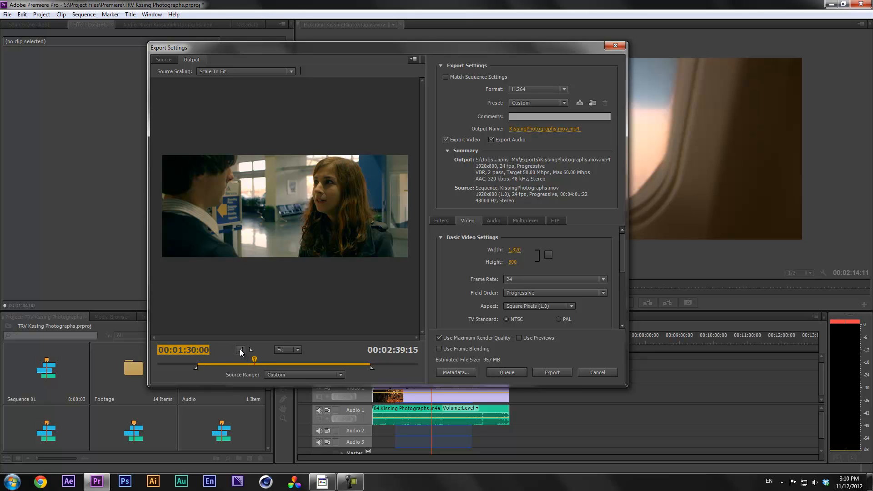
pyautogui.click(240, 350)
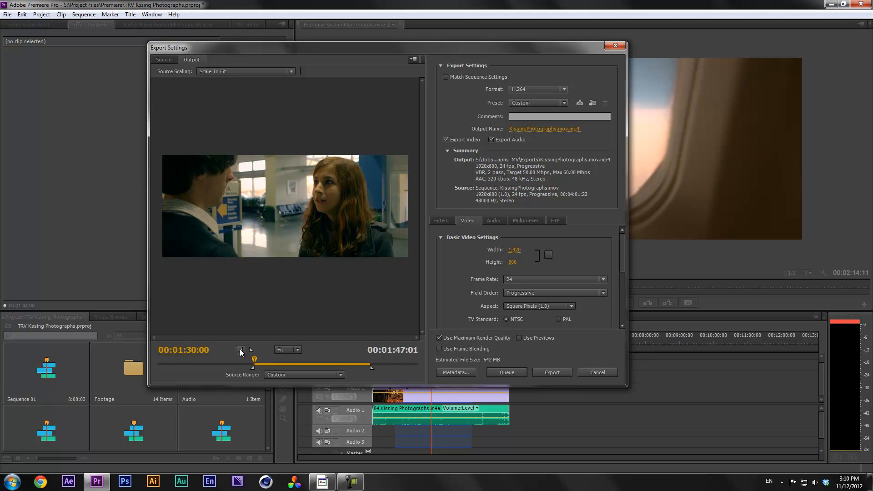
pyautogui.click(197, 350)
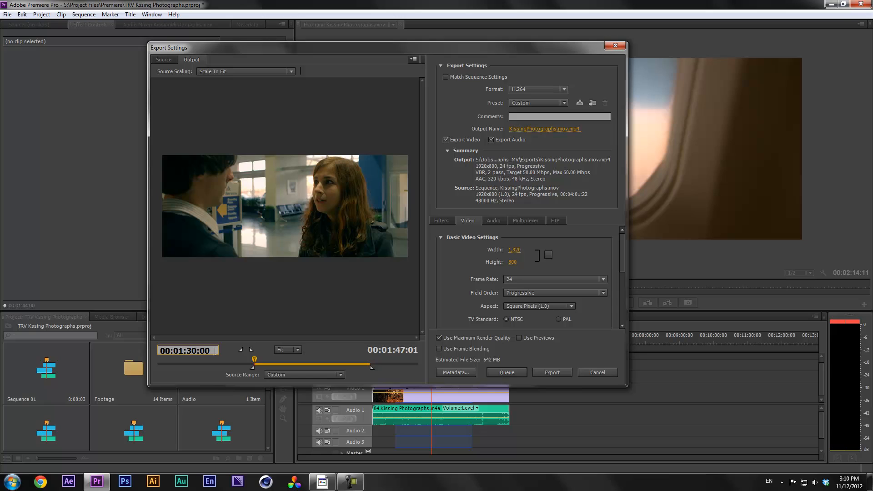
pyautogui.press('BackSpace')
pyautogui.press('BackSpace')
pyautogui.press('BackSpace')
pyautogui.press('BackSpace')
pyautogui.write('2:40:')
pyautogui.press('Return')
# Set the export out point at the playhead so the export range lasts 00:01:10:00
pyautogui.click(252, 350)
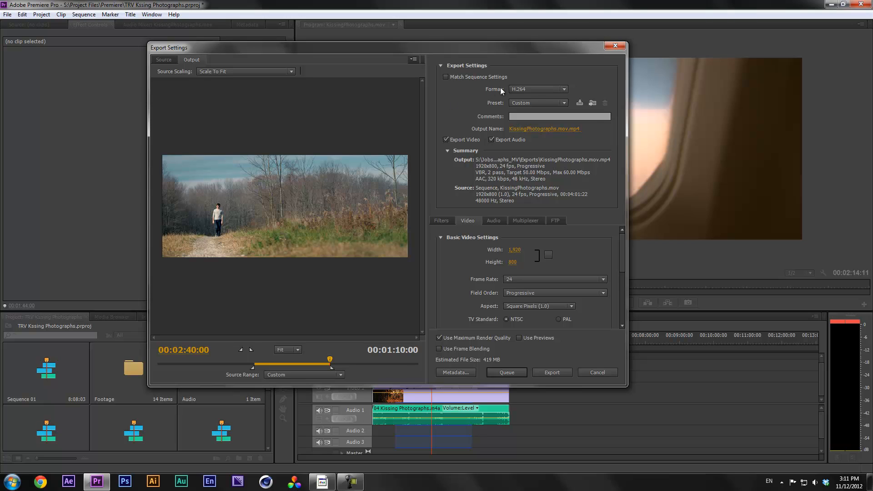
pyautogui.click(524, 90)
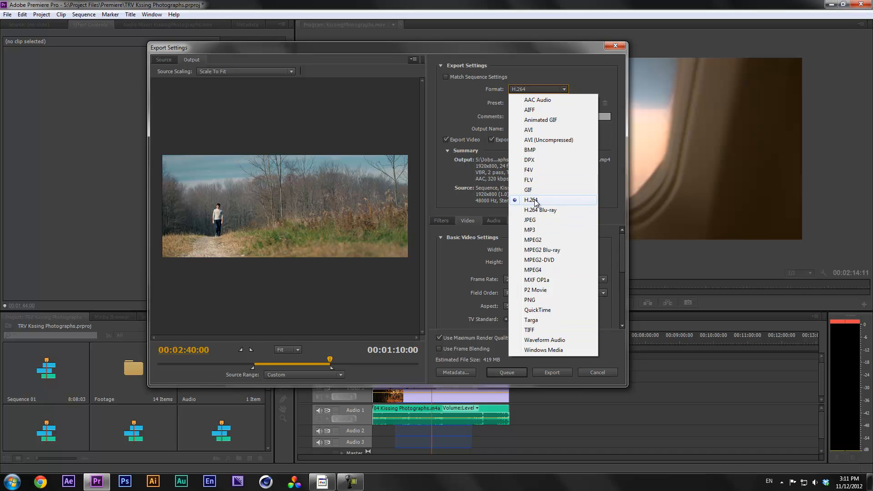
# Keep the H.264 format and apply the Vimeo HD 720p 25 preset (1280x720, 25 fps)
pyautogui.click(535, 201)
pyautogui.click(533, 103)
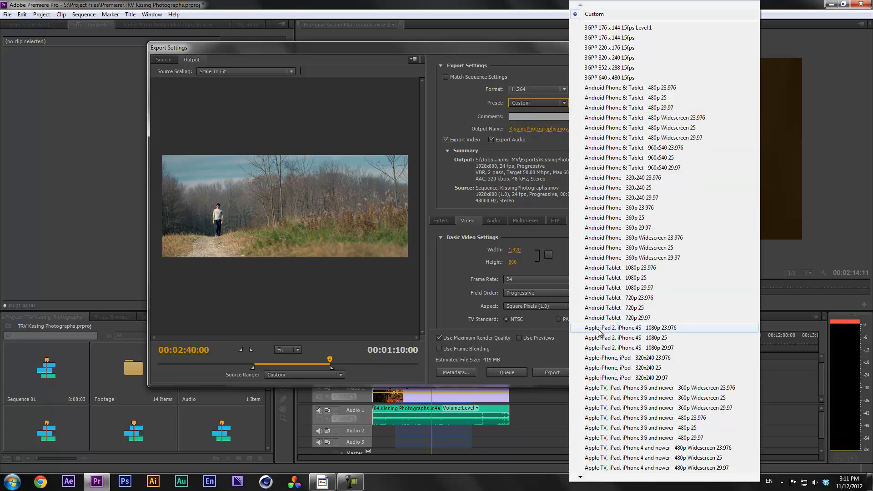
pyautogui.moveTo(585, 479)
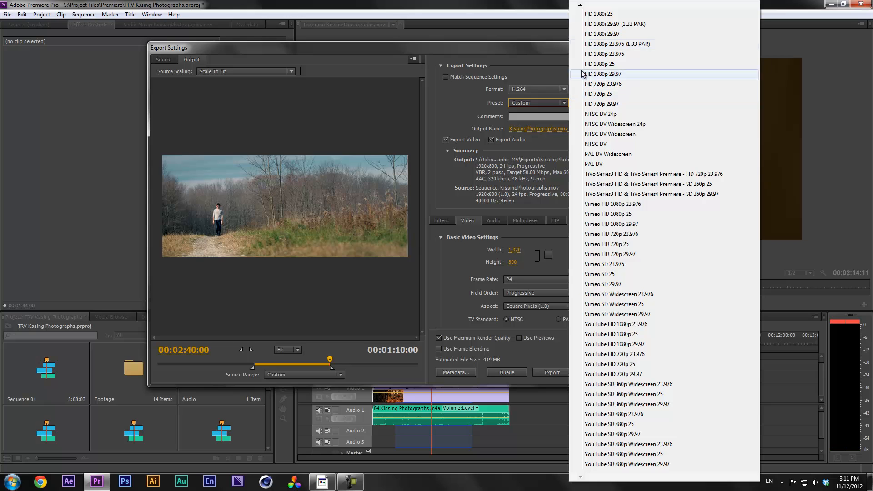
pyautogui.moveTo(581, 6)
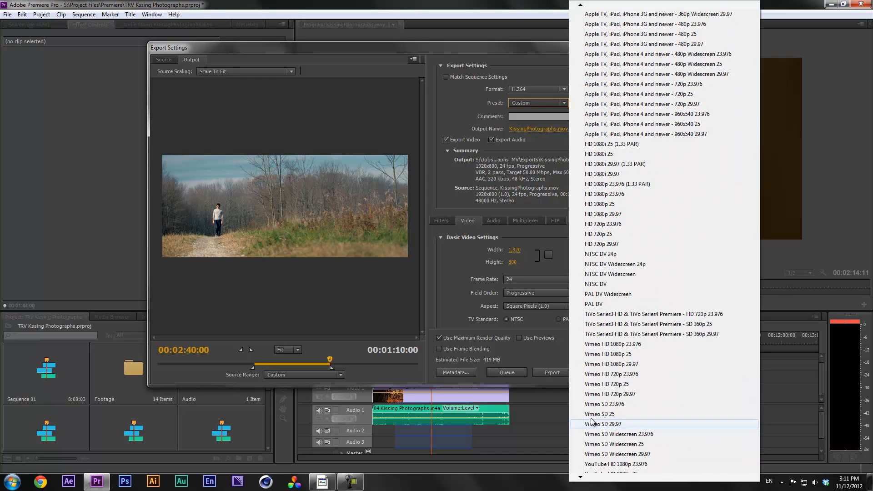
pyautogui.click(609, 384)
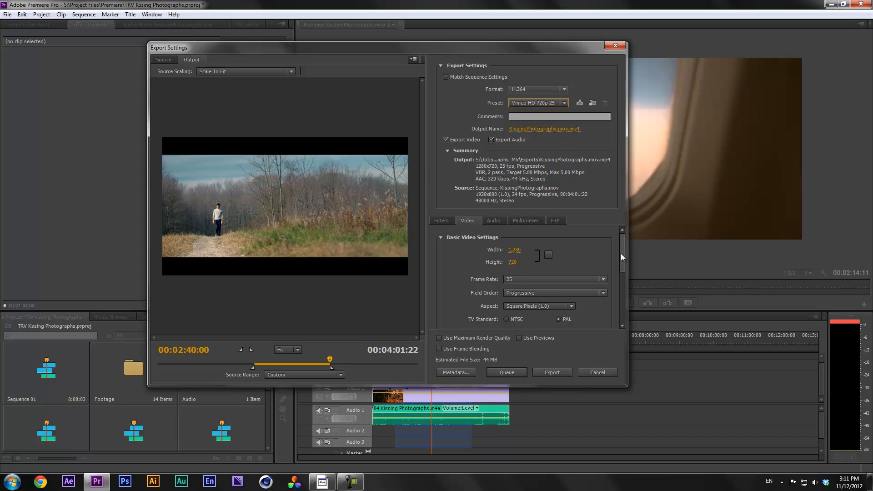
pyautogui.scroll(-3, 621, 253)
# Set the H.264 level to 4.1 and attempt a 1920 video width, dismissing the error
pyautogui.moveTo(621, 261); pyautogui.dragTo(620, 239)
pyautogui.moveTo(624, 251)
pyautogui.mouseDown()
pyautogui.moveTo(621, 271)
pyautogui.moveTo(621, 247)
pyautogui.mouseUp()
pyautogui.click(570, 286)
pyautogui.click(520, 407)
pyautogui.click(518, 250)
pyautogui.write('1920')
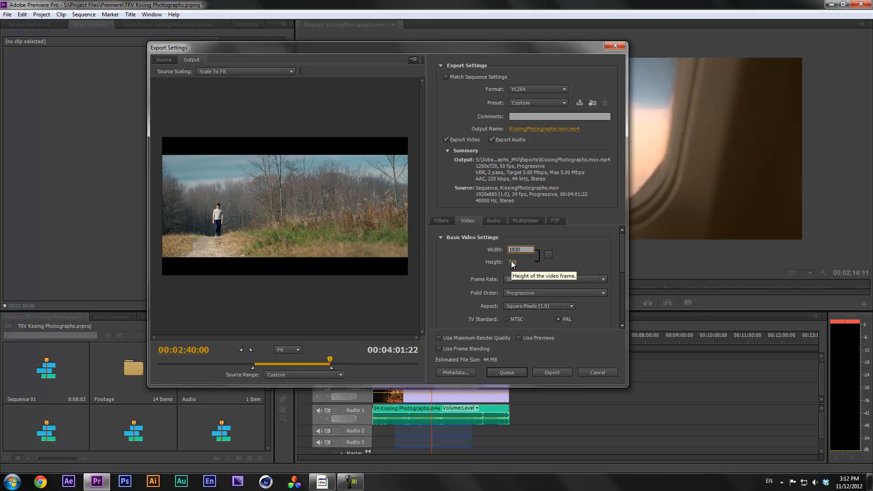
pyautogui.click(512, 263)
pyautogui.press('Return')
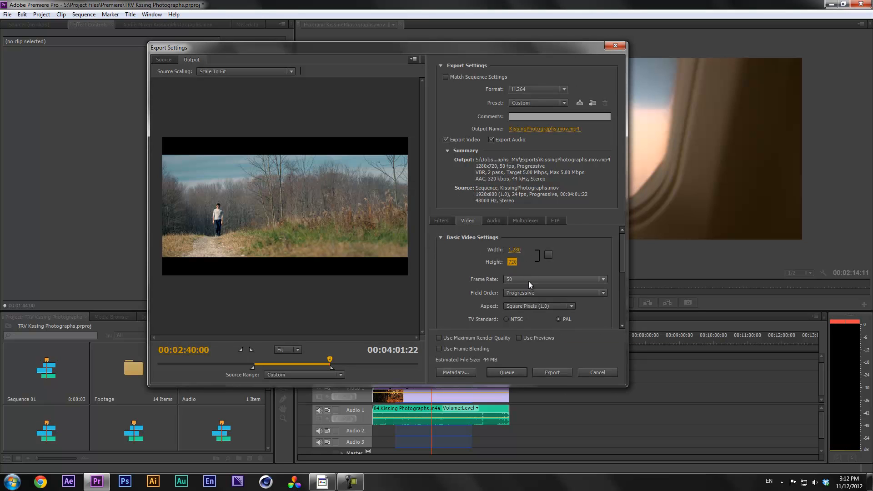
# Set the frame rate to 24 fps and the frame size to 1920x800
pyautogui.click(529, 281)
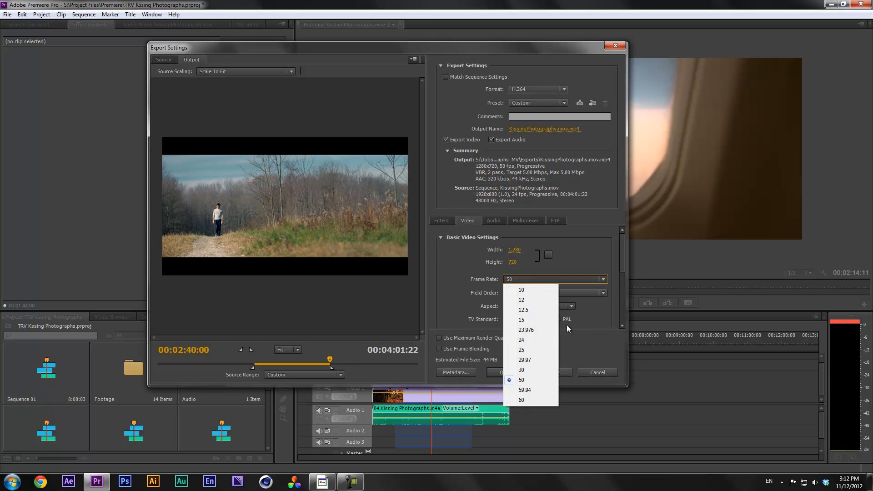
pyautogui.click(544, 339)
pyautogui.click(515, 250)
pyautogui.write('1920')
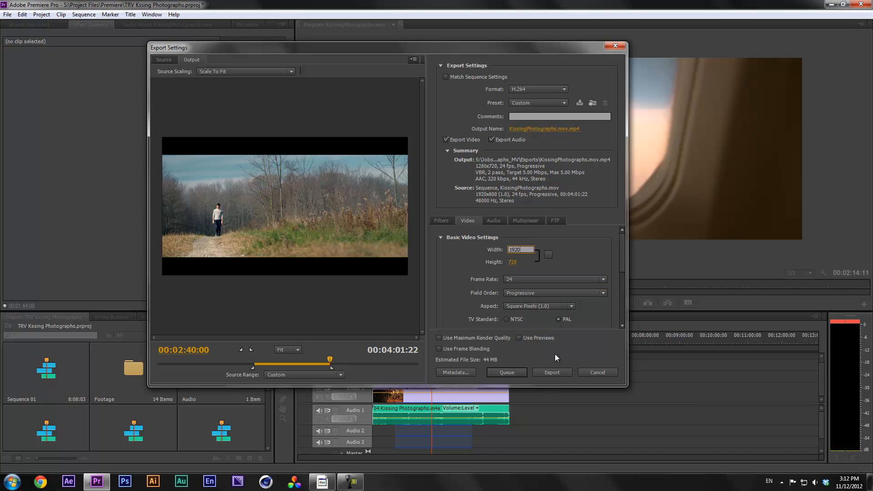
pyautogui.press('Tab')
pyautogui.write('800')
pyautogui.click(581, 252)
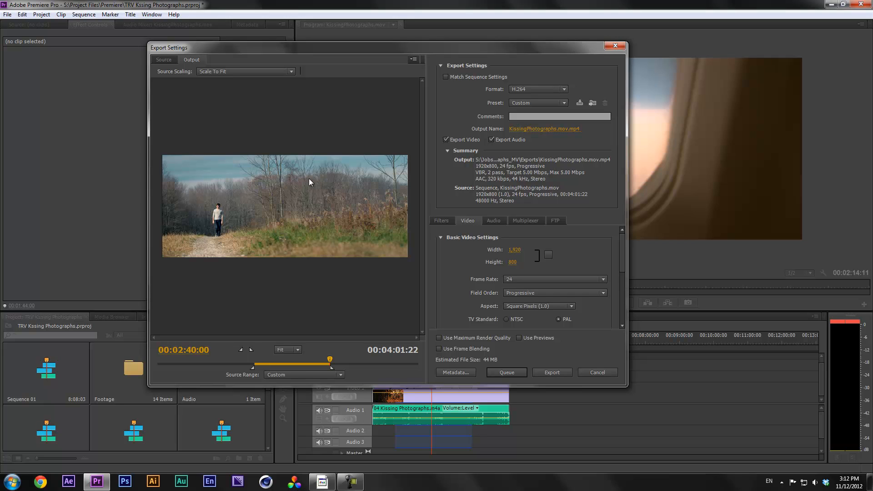
pyautogui.moveTo(624, 242)
pyautogui.mouseDown()
pyautogui.moveTo(621, 291)
pyautogui.moveTo(622, 227)
pyautogui.mouseUp()
# Save the export settings as a new preset named with the user's name plus 'Fav Preset'
pyautogui.click(580, 103)
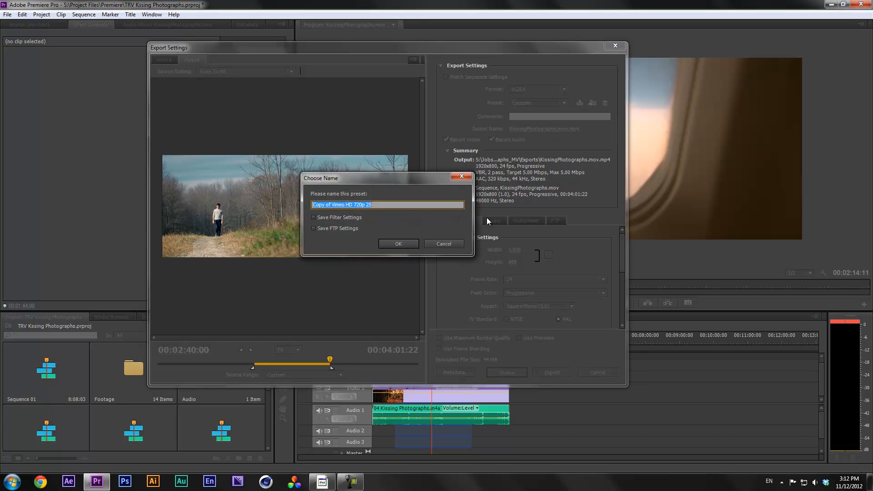
pyautogui.write("Brad's")
pyautogui.write('Fav Preset')
pyautogui.moveTo(398, 180); pyautogui.dragTo(320, 145)
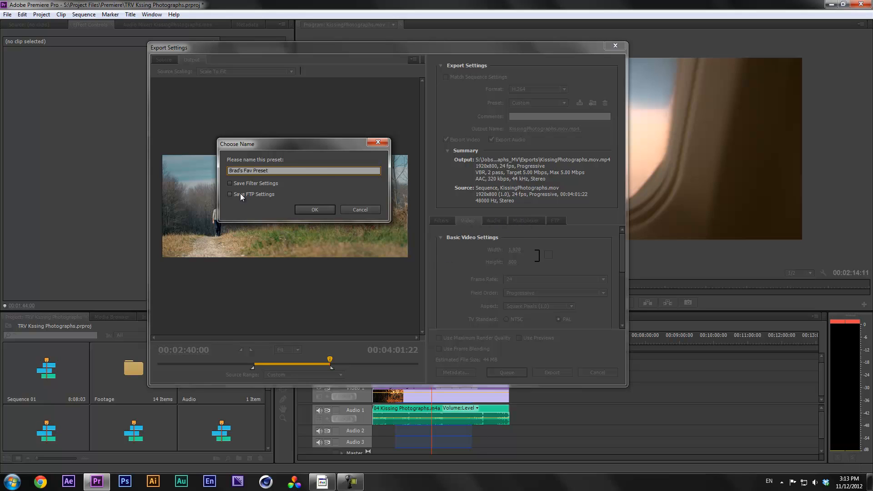
pyautogui.click(304, 209)
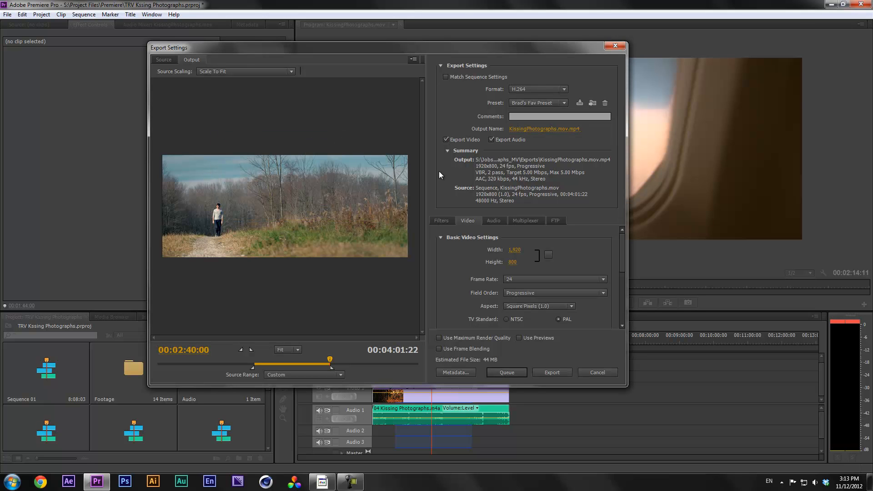
# Delete the saved favourite preset and switch to the Android Phone & Tablet 640x480, 29.97 fps preset
pyautogui.click(542, 102)
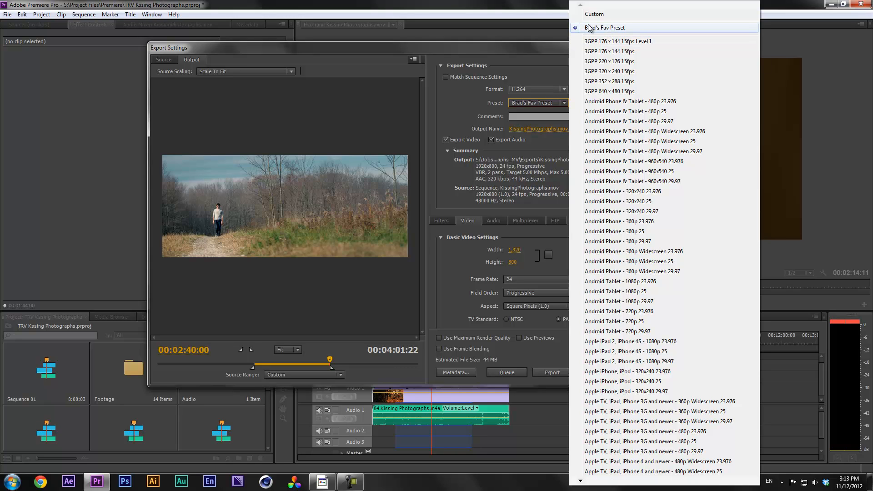
pyautogui.click(617, 29)
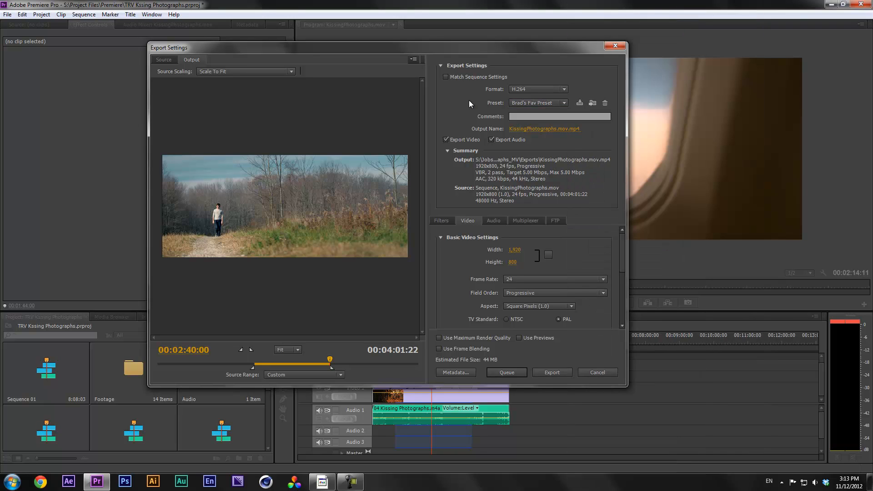
pyautogui.click(606, 103)
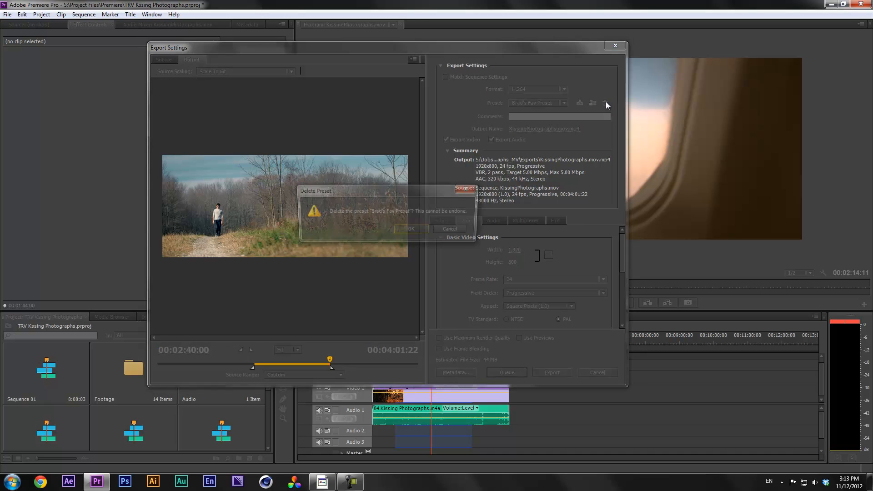
pyautogui.click(410, 229)
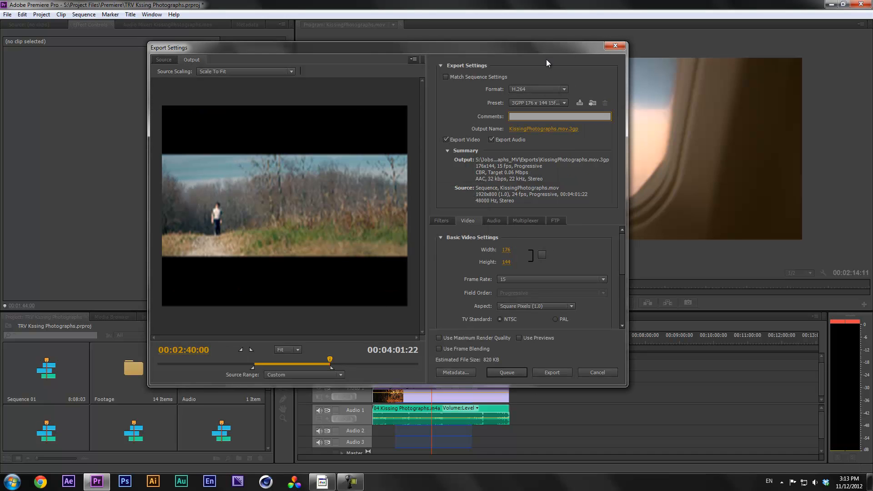
pyautogui.click(538, 103)
pyautogui.click(631, 107)
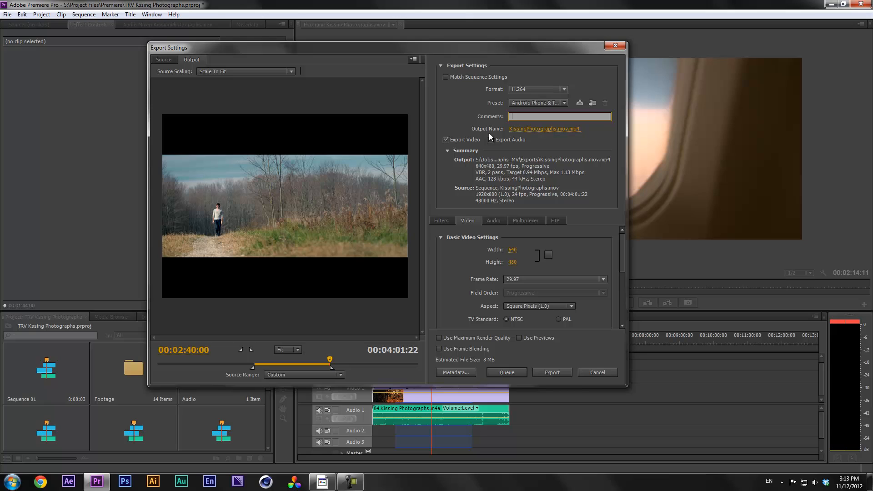
# Replace '.mov.mp4' with '_Test' so the output file is KissingPhotographs_Test.mp4 in Exports
pyautogui.click(546, 131)
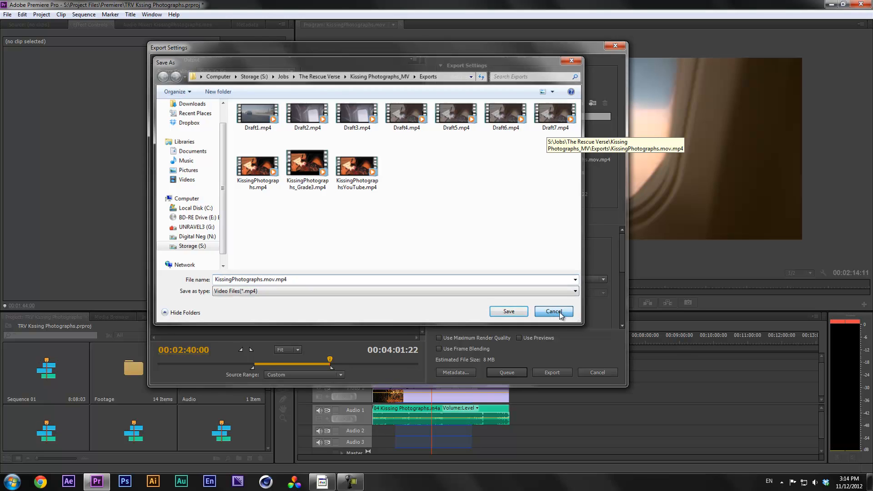
pyautogui.click(558, 313)
pyautogui.click(564, 132)
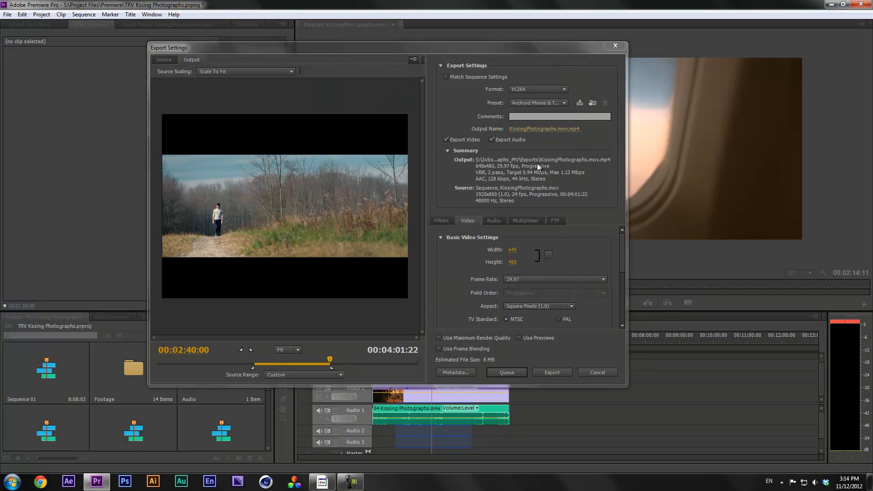
pyautogui.moveTo(286, 281); pyautogui.dragTo(261, 281)
pyautogui.write('_Test')
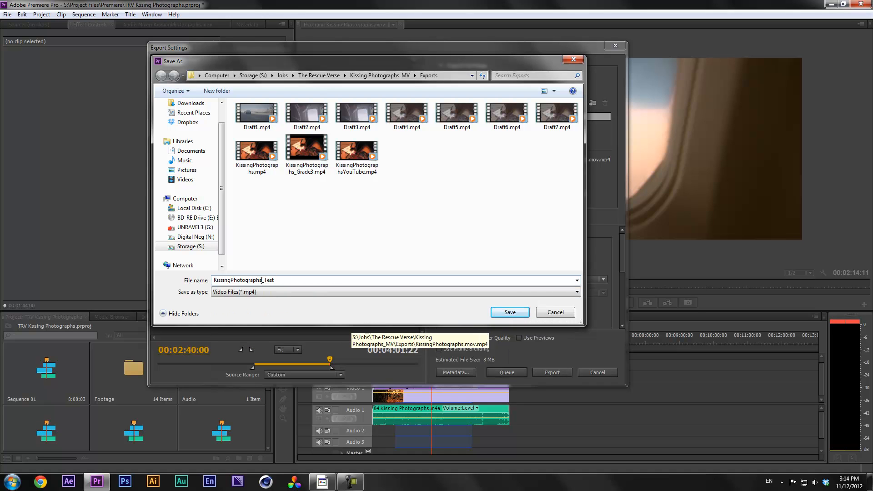
pyautogui.press('Return')
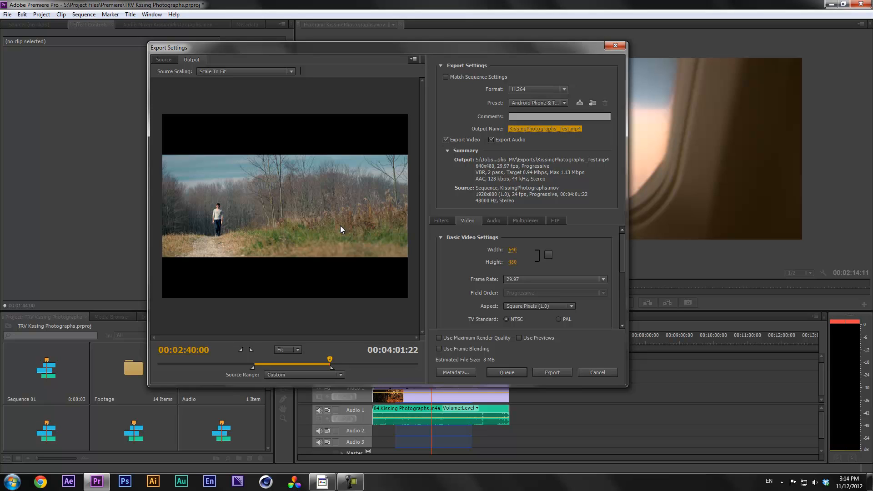
# Toggle Export Audio off and back on, keeping AAC 128 kbps stereo audio with a Custom preset
pyautogui.click(503, 141)
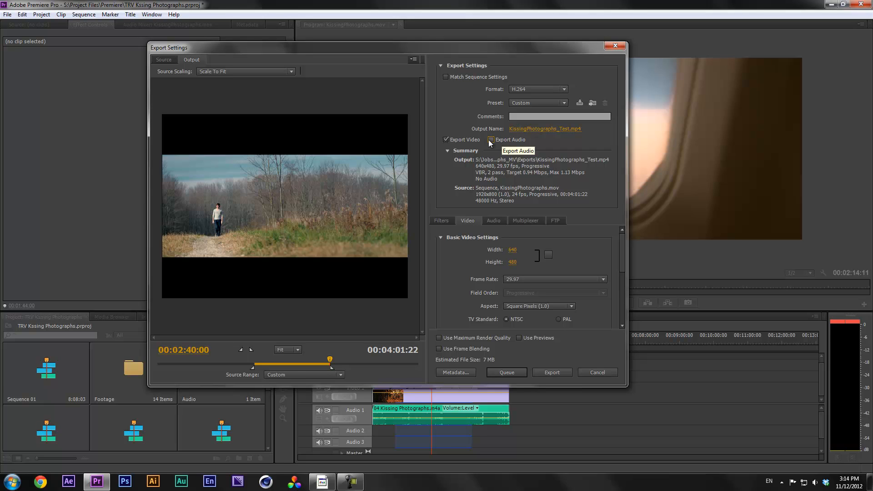
pyautogui.click(508, 140)
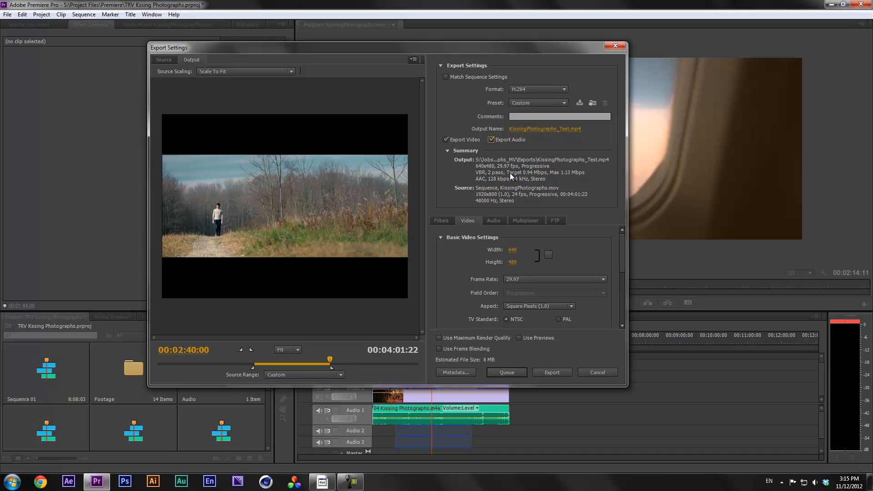
# Set the H.264 profile to Baseline with VBR 2-pass bitrate encoding, leaving the width at 640
pyautogui.moveTo(623, 244); pyautogui.dragTo(621, 244)
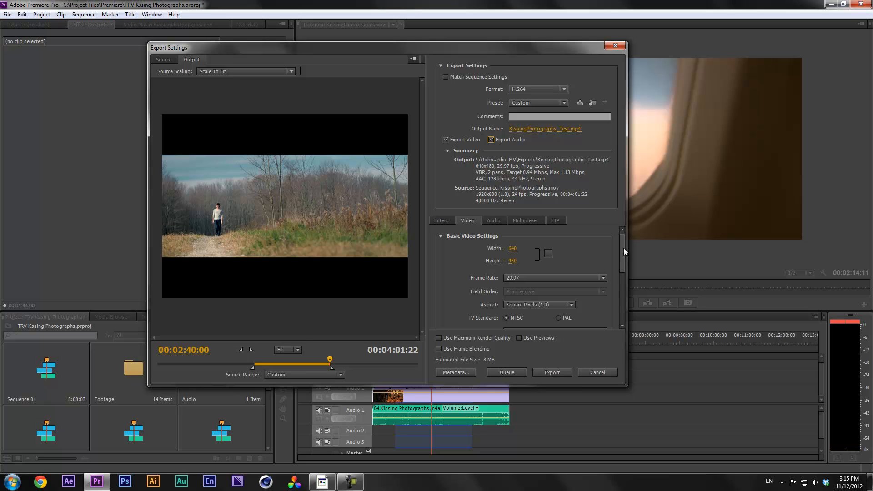
pyautogui.moveTo(624, 247); pyautogui.dragTo(623, 243)
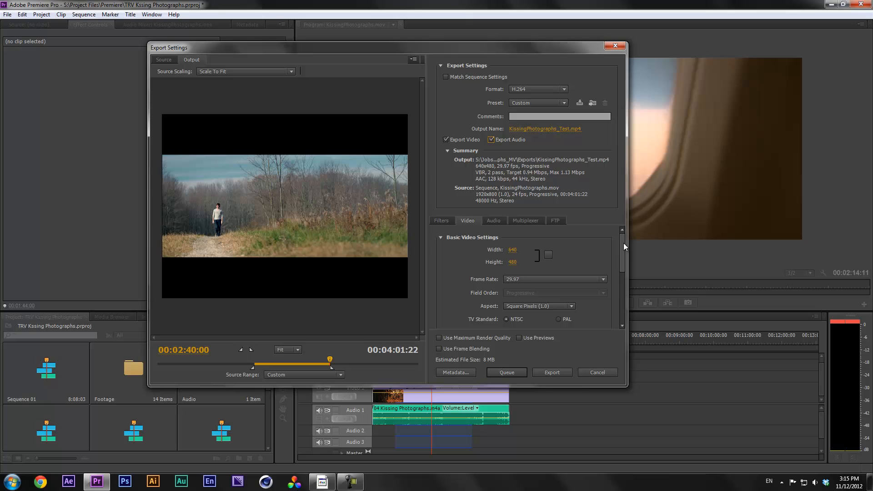
pyautogui.click(513, 250)
pyautogui.click(568, 253)
pyautogui.moveTo(623, 242); pyautogui.dragTo(613, 269)
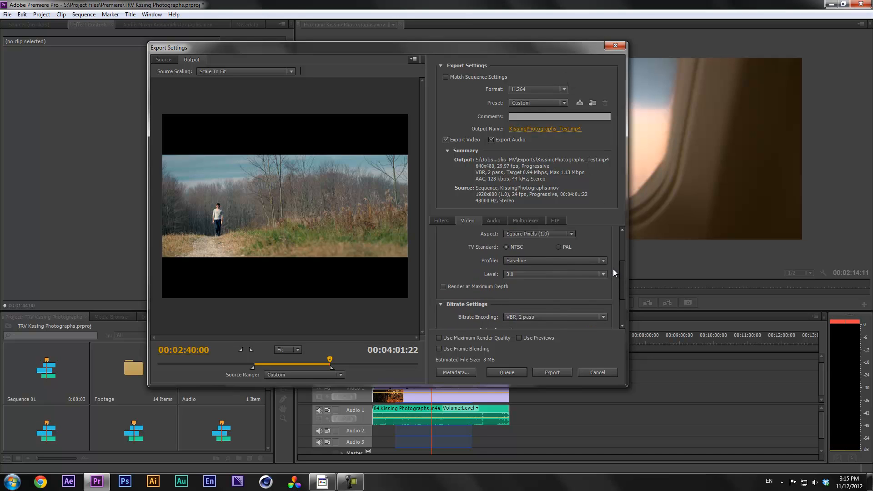
pyautogui.click(566, 273)
pyautogui.click(577, 274)
pyautogui.click(577, 275)
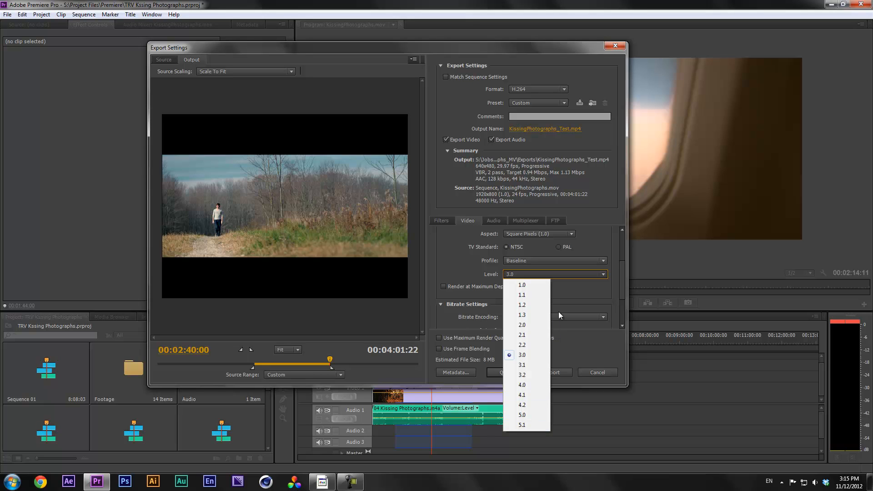
pyautogui.click(574, 285)
pyautogui.click(572, 275)
# Leave the export preset set to Custom
pyautogui.click(542, 103)
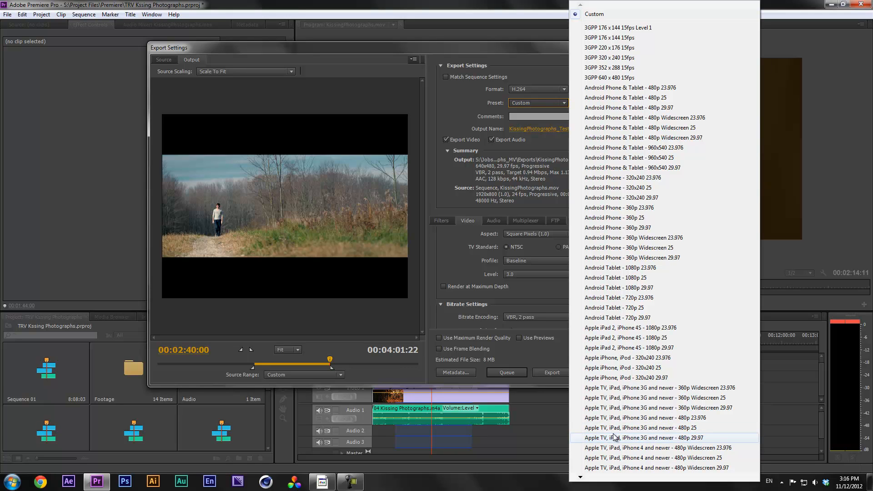
pyautogui.click(533, 285)
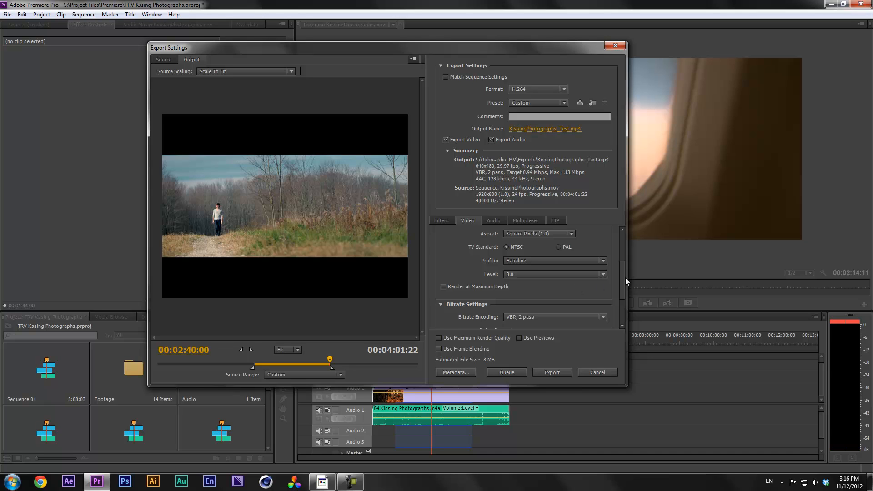
pyautogui.moveTo(622, 282); pyautogui.dragTo(623, 253)
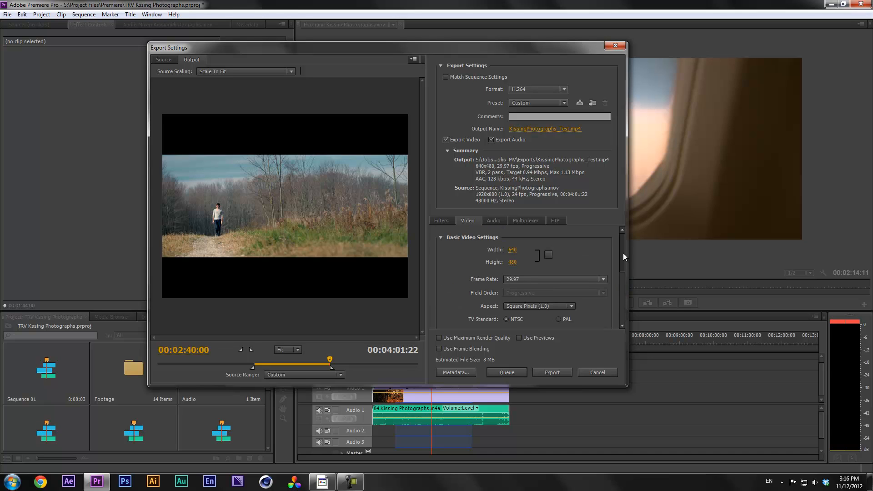
# Raise the H.264 level to 4.1
pyautogui.click(513, 251)
pyautogui.moveTo(620, 242); pyautogui.dragTo(623, 259)
pyautogui.click(583, 301)
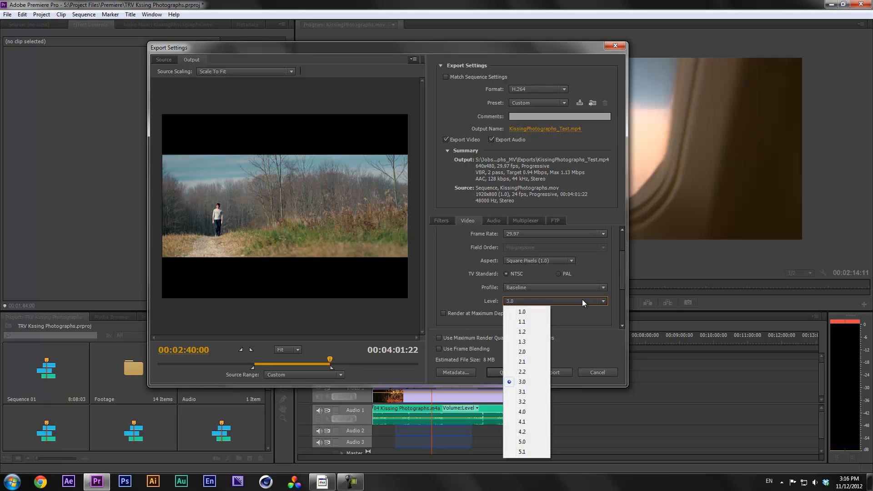
pyautogui.click(522, 422)
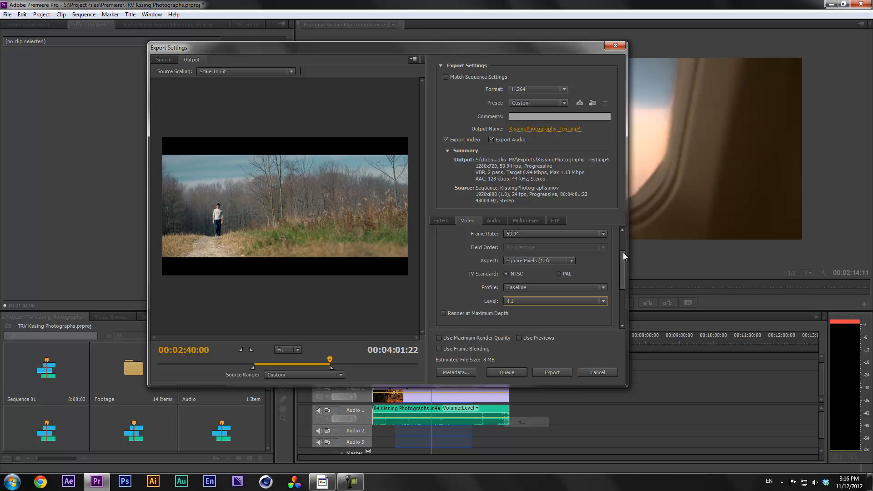
# Try a 1920 width, dismiss the invalid frame size warning, enter height 730 and set 25 fps
pyautogui.moveTo(621, 274); pyautogui.dragTo(621, 244)
pyautogui.click(518, 253)
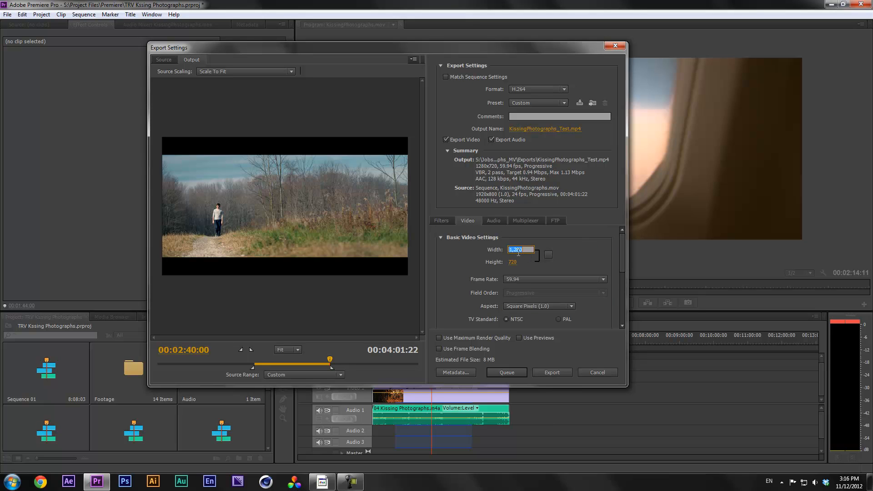
pyautogui.write('1920')
pyautogui.click(514, 262)
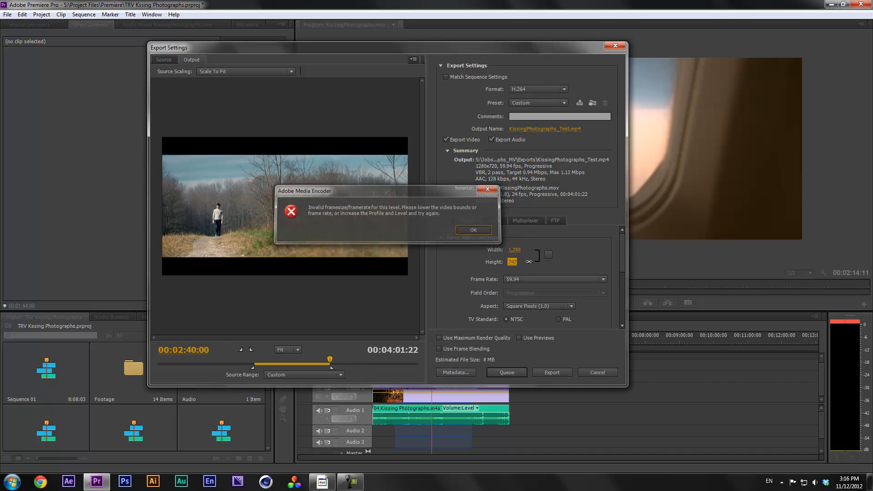
pyautogui.click(483, 231)
pyautogui.write('730')
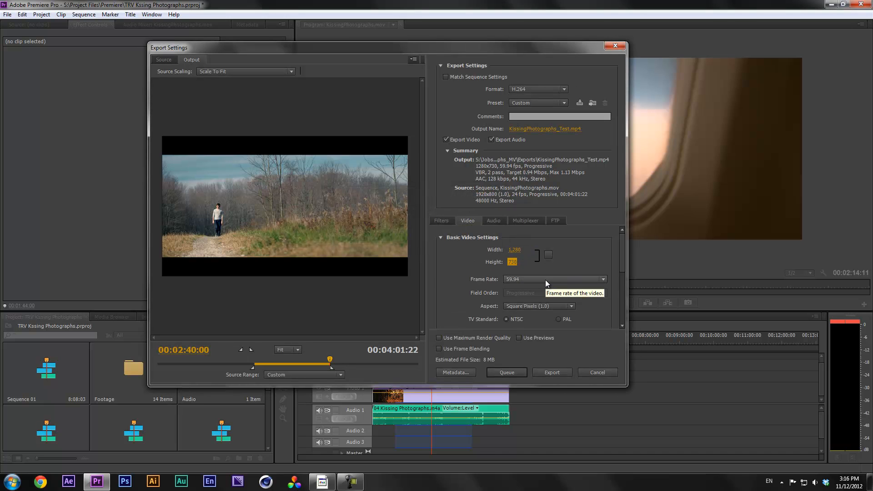
pyautogui.click(546, 280)
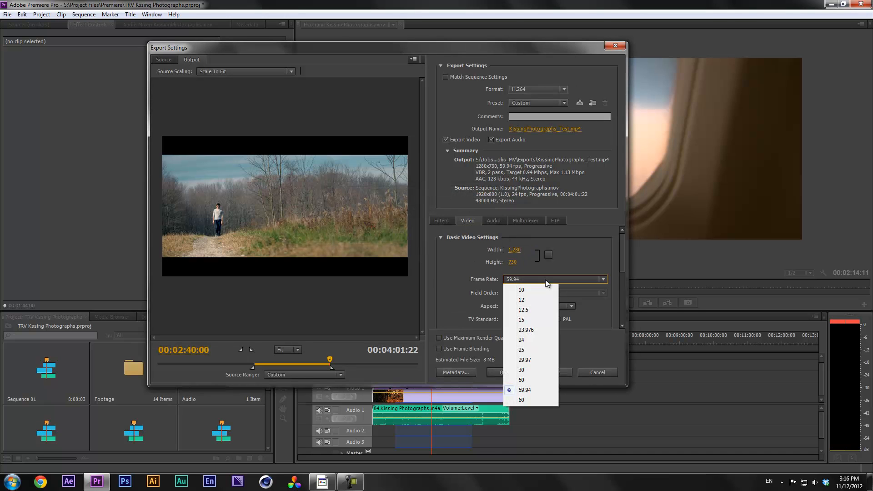
pyautogui.click(538, 351)
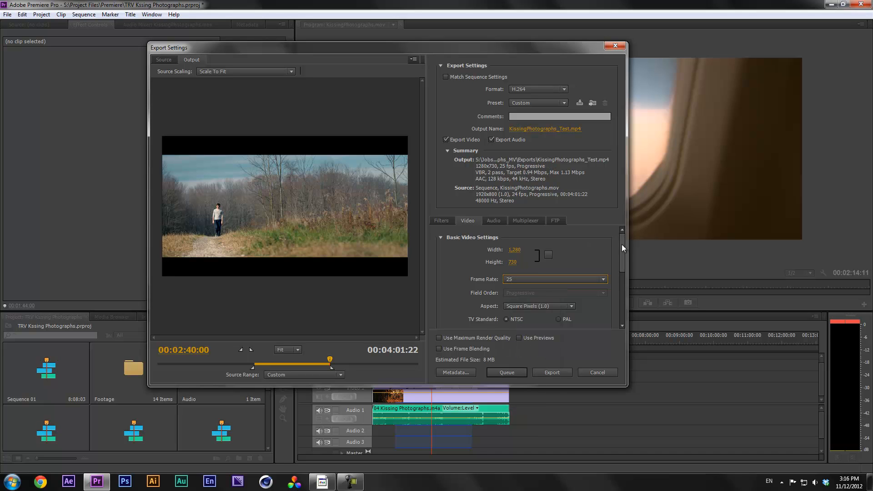
# Set 24 fps and a 1920x1080 frame size, then link width and height proportionally
pyautogui.click(523, 282)
pyautogui.click(523, 340)
pyautogui.click(519, 252)
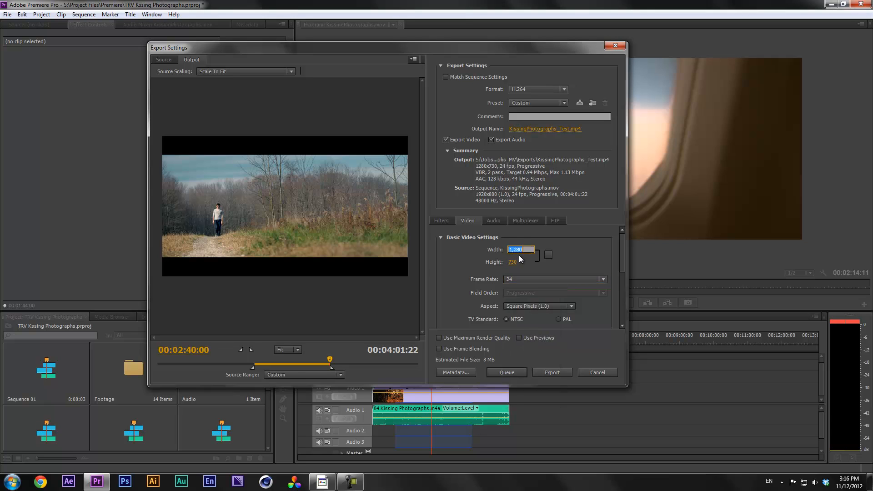
pyautogui.write('1920')
pyautogui.click(517, 260)
pyautogui.write('1080')
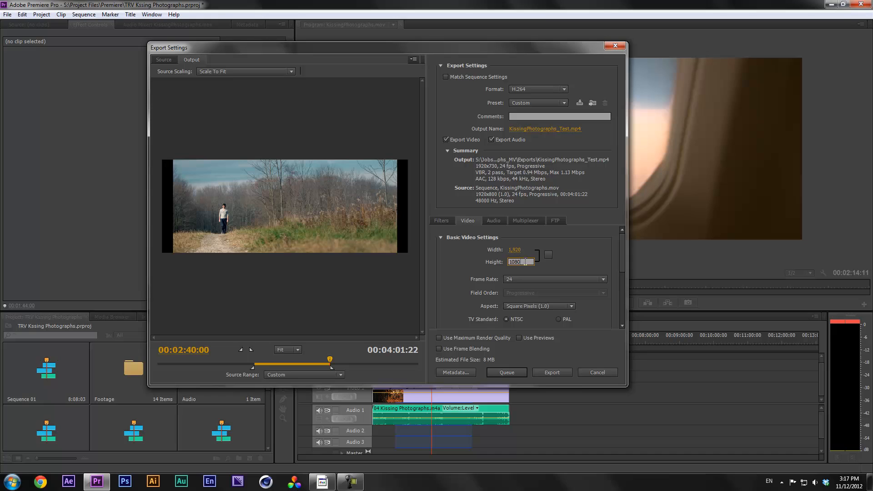
pyautogui.press('Return')
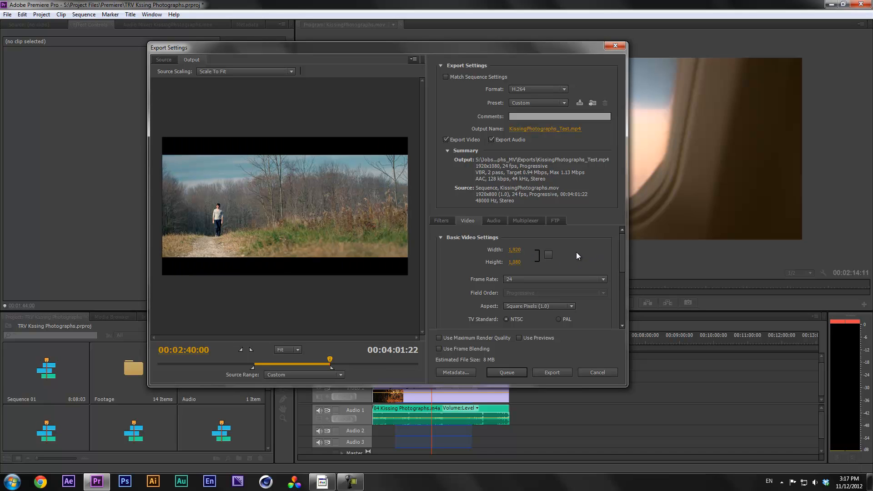
pyautogui.click(549, 254)
# Calculate 1920 divided by 2 in Windows Calculator, getting 960
pyautogui.press('XF86Calculator')
pyautogui.write('1920')
pyautogui.press('/')
pyautogui.write('2')
pyautogui.press('Return')
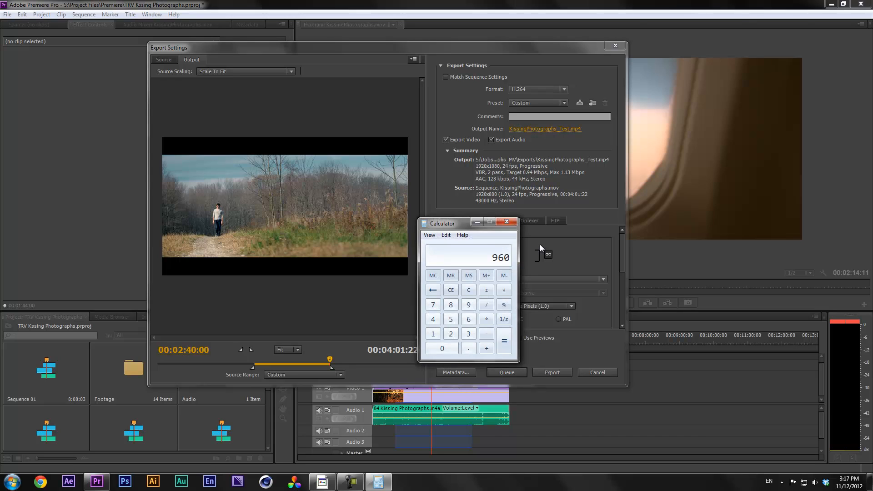
# Move the calculator aside, close it, and select the export Width field
pyautogui.moveTo(443, 225); pyautogui.dragTo(415, 222)
pyautogui.click(479, 219)
pyautogui.click(521, 250)
# Enter 960 as the export width so the linked height becomes 540
pyautogui.write('960')
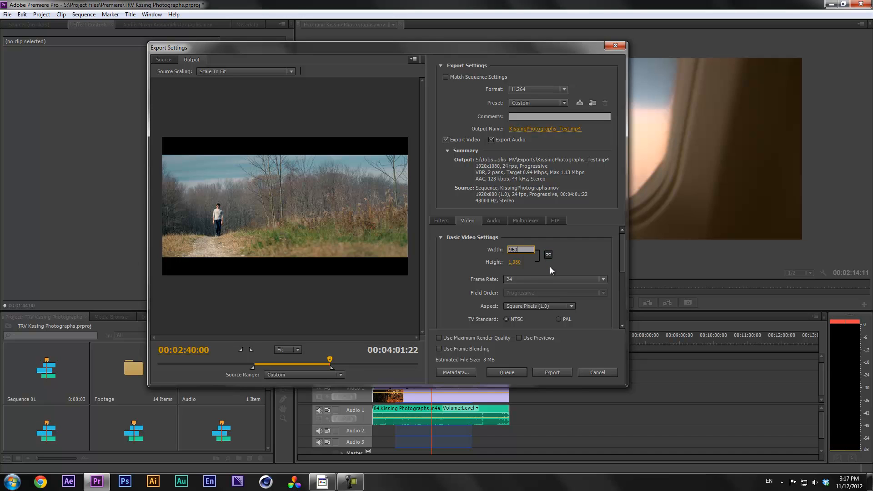
pyautogui.press('Return')
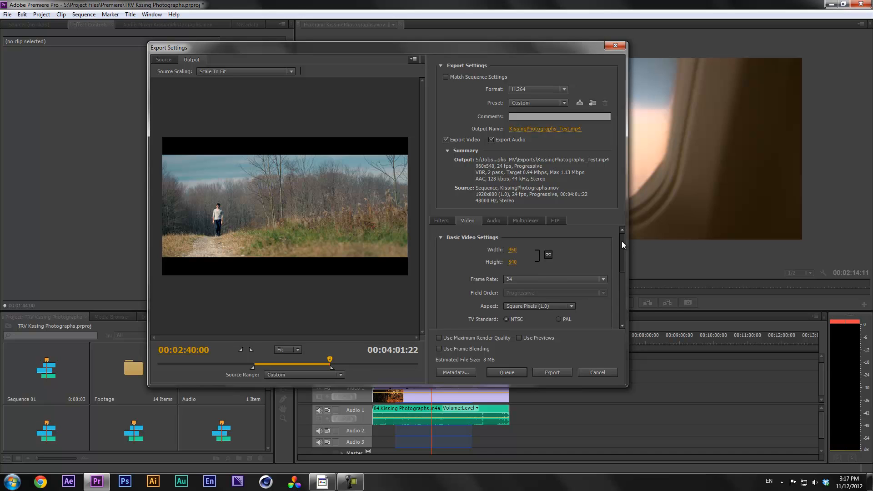
pyautogui.scroll(-1, 622, 246)
pyautogui.scroll(1, 610, 253)
pyautogui.moveTo(623, 241); pyautogui.dragTo(623, 250)
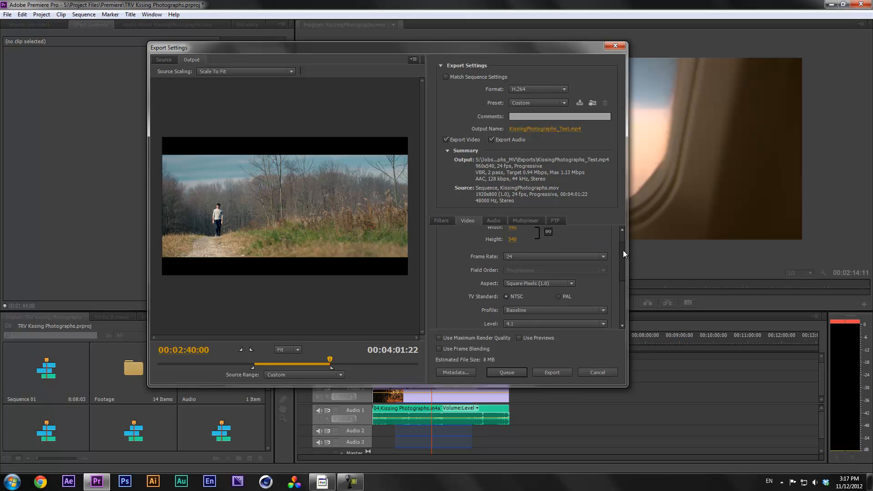
# Check the Frame Rate dropdown repeatedly, leaving it at 24 fps
pyautogui.click(582, 259)
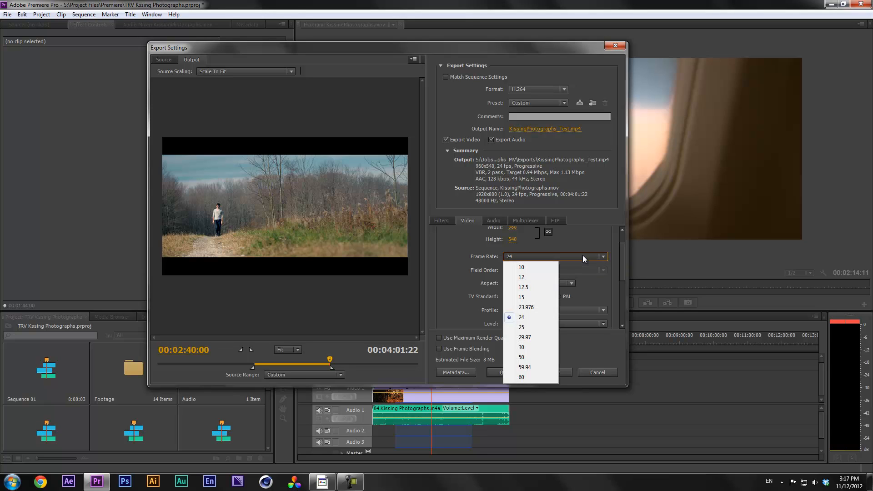
pyautogui.click(582, 255)
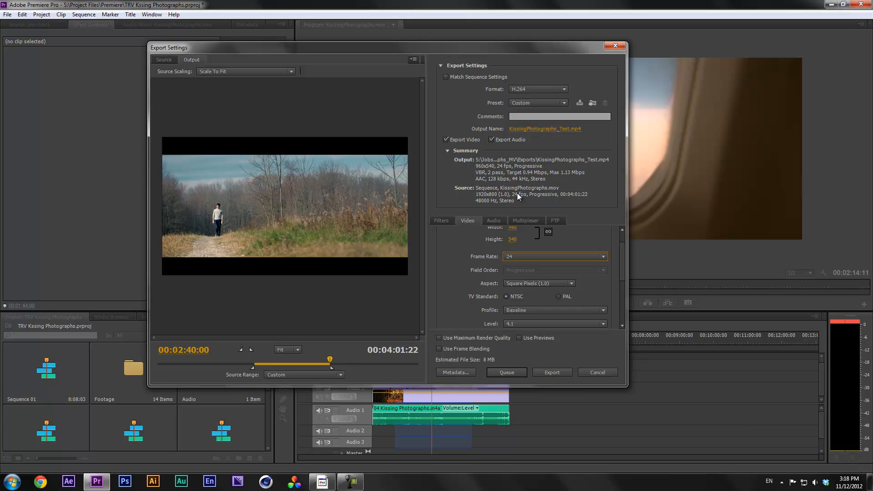
pyautogui.click(533, 257)
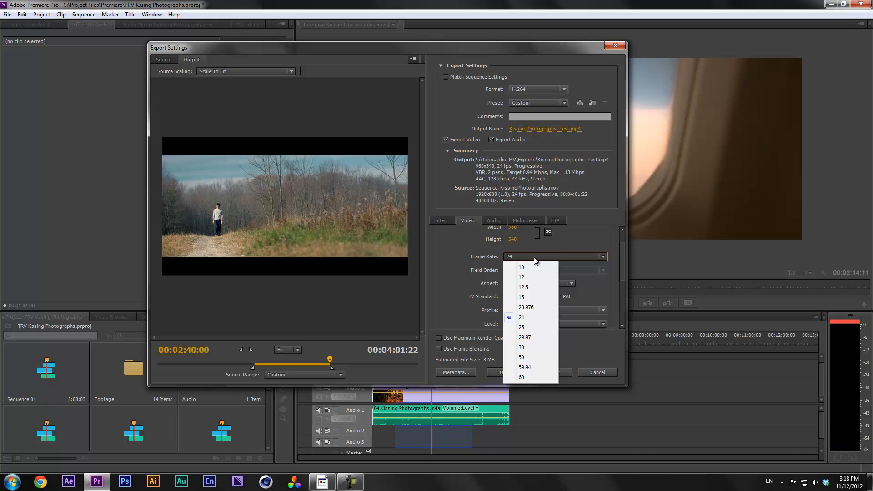
pyautogui.click(534, 259)
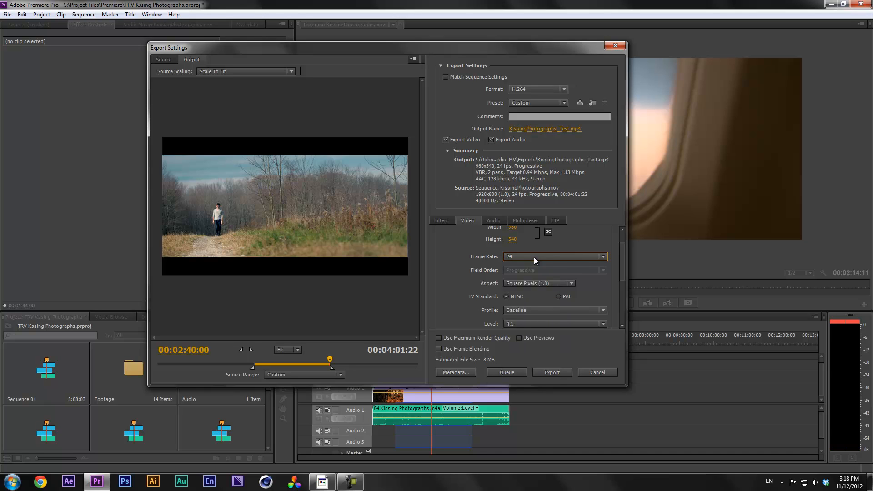
pyautogui.click(586, 256)
pyautogui.click(587, 257)
pyautogui.click(588, 256)
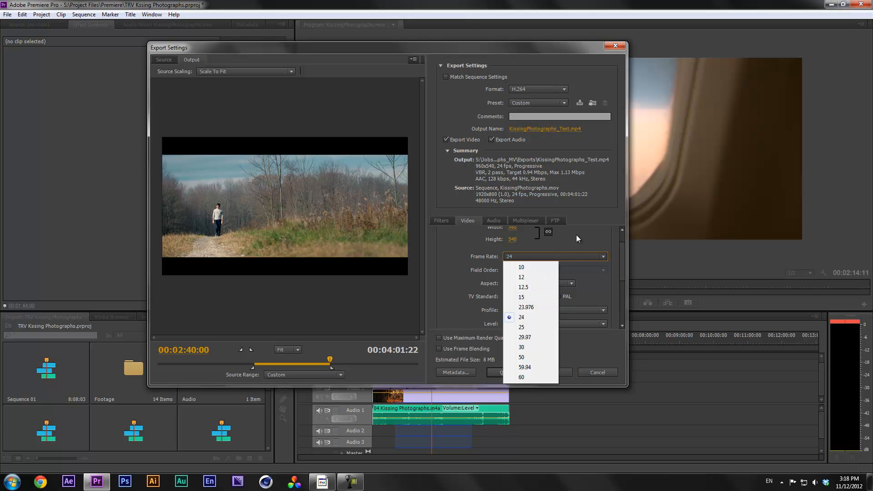
pyautogui.click(593, 238)
# Scroll through the Video settings and bring up the pixel aspect ratio choices
pyautogui.moveTo(622, 252); pyautogui.dragTo(622, 244)
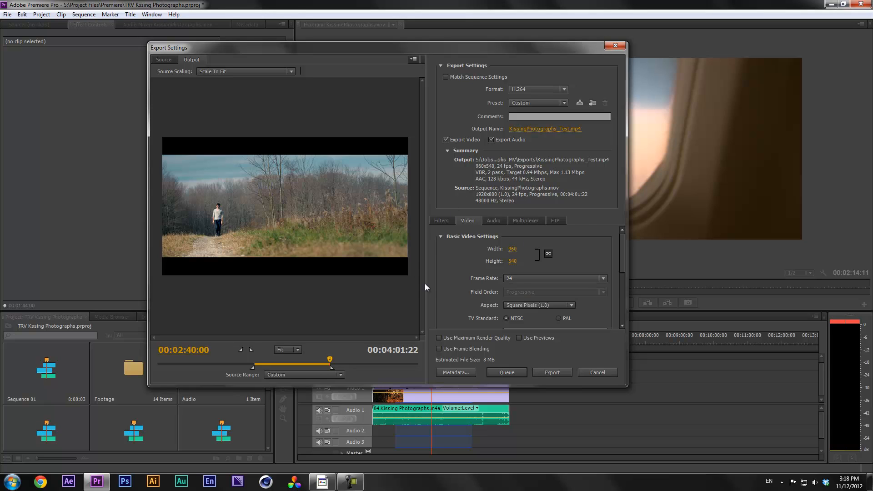
pyautogui.moveTo(623, 252); pyautogui.dragTo(623, 261)
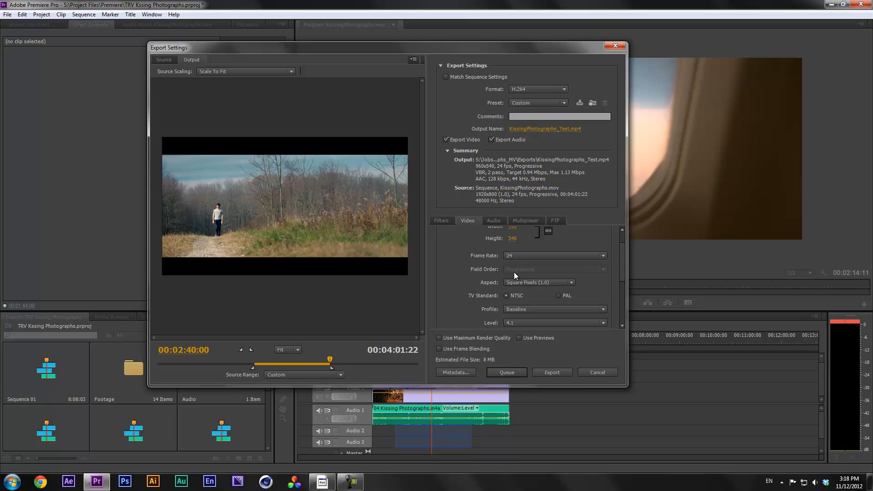
pyautogui.scroll(2, 622, 256)
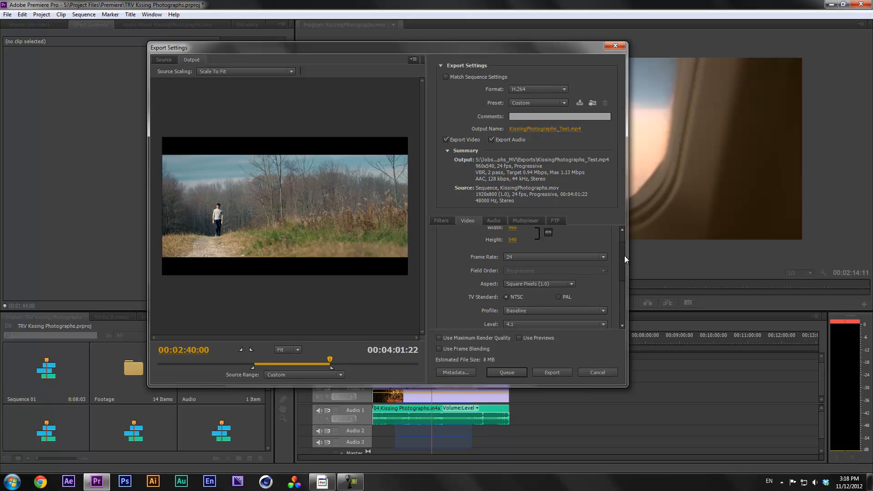
pyautogui.scroll(-1, 623, 250)
pyautogui.scroll(1, 623, 245)
pyautogui.scroll(-1, 622, 246)
pyautogui.moveTo(621, 247); pyautogui.dragTo(622, 257)
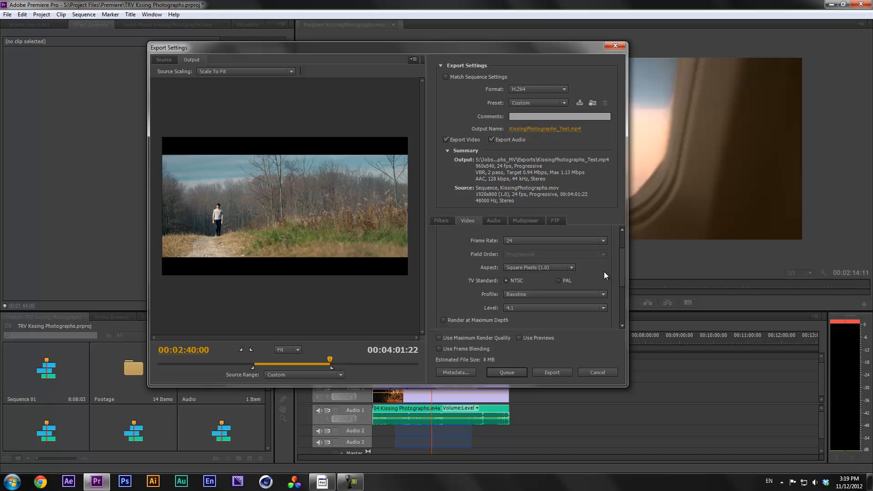
pyautogui.moveTo(621, 266); pyautogui.dragTo(619, 270)
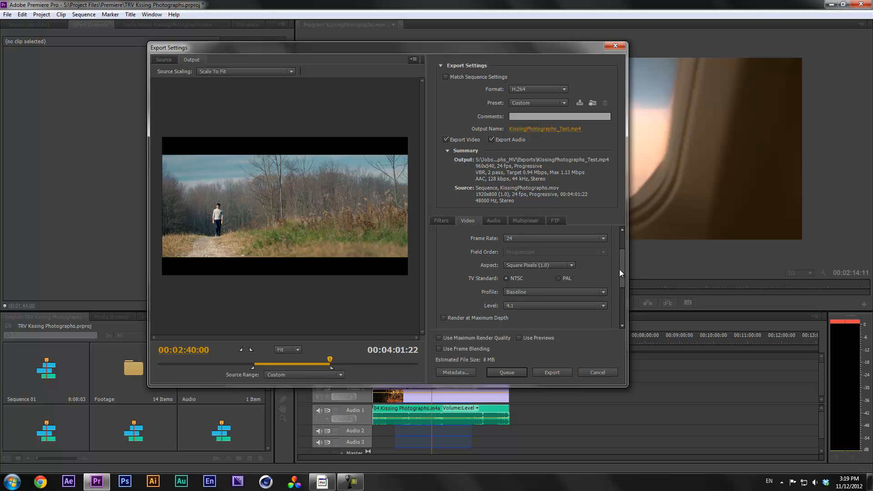
pyautogui.moveTo(623, 255); pyautogui.dragTo(622, 258)
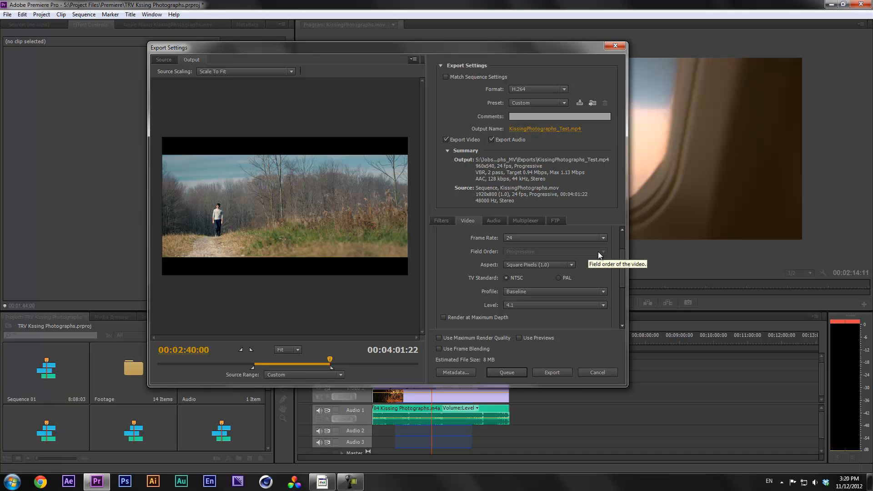
pyautogui.moveTo(624, 256); pyautogui.dragTo(621, 258)
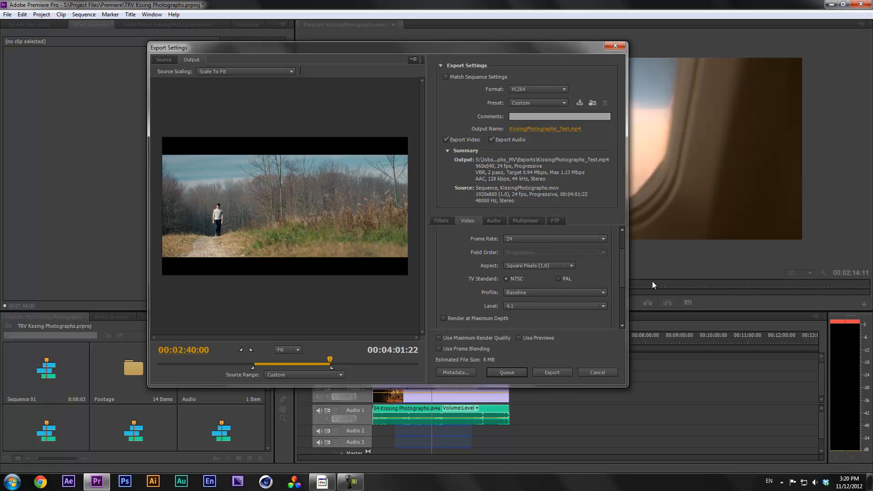
pyautogui.click(542, 267)
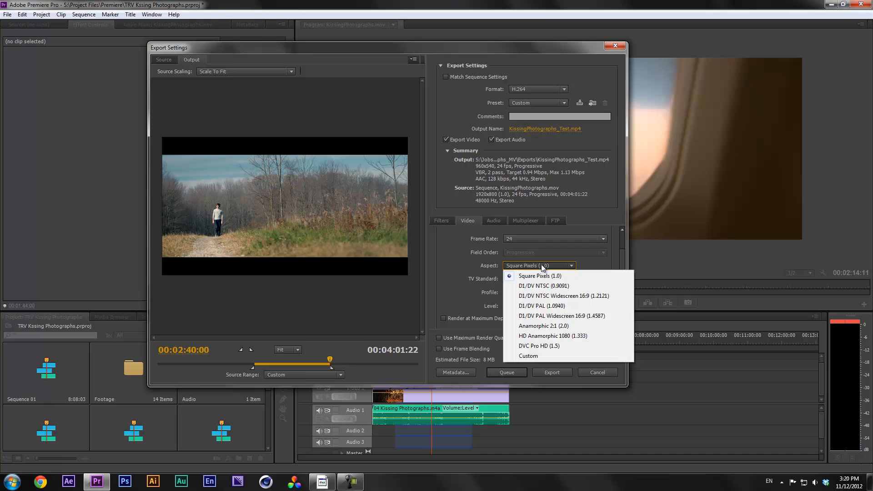
pyautogui.click(542, 265)
pyautogui.moveTo(622, 263)
pyautogui.mouseDown()
pyautogui.moveTo(622, 254)
pyautogui.moveTo(620, 269)
pyautogui.mouseUp()
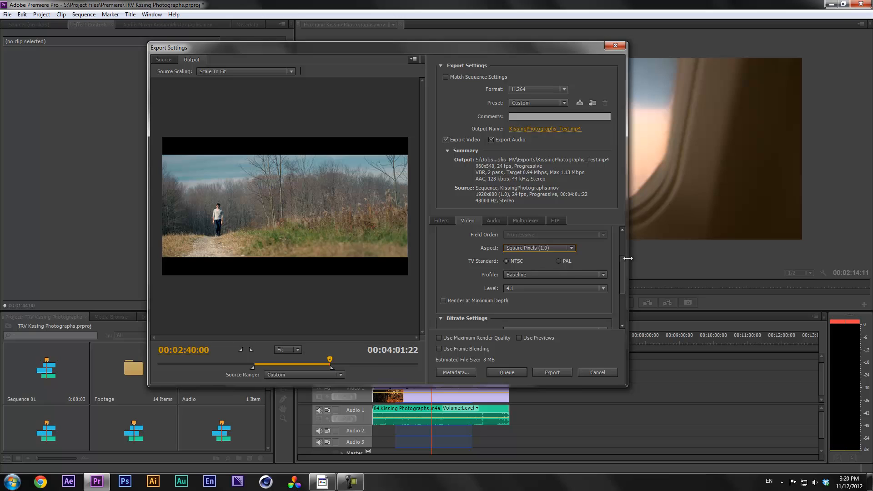
pyautogui.moveTo(623, 264); pyautogui.dragTo(623, 264)
pyautogui.click(559, 251)
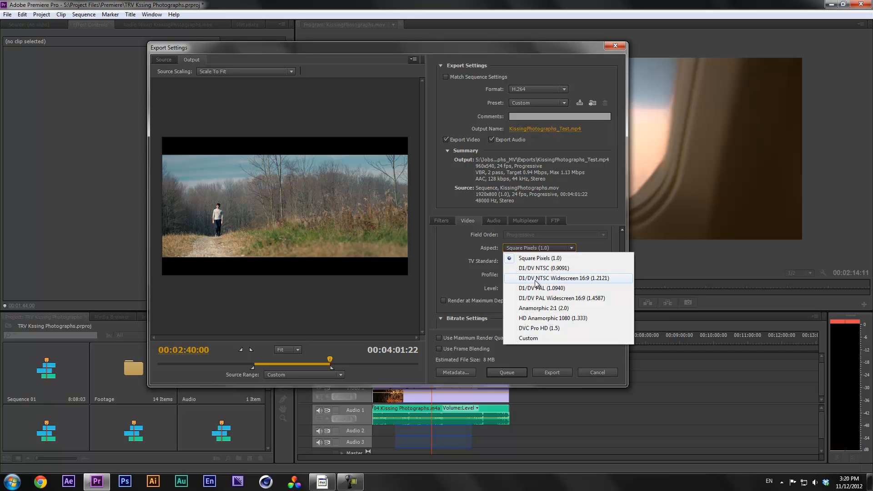
pyautogui.click(536, 257)
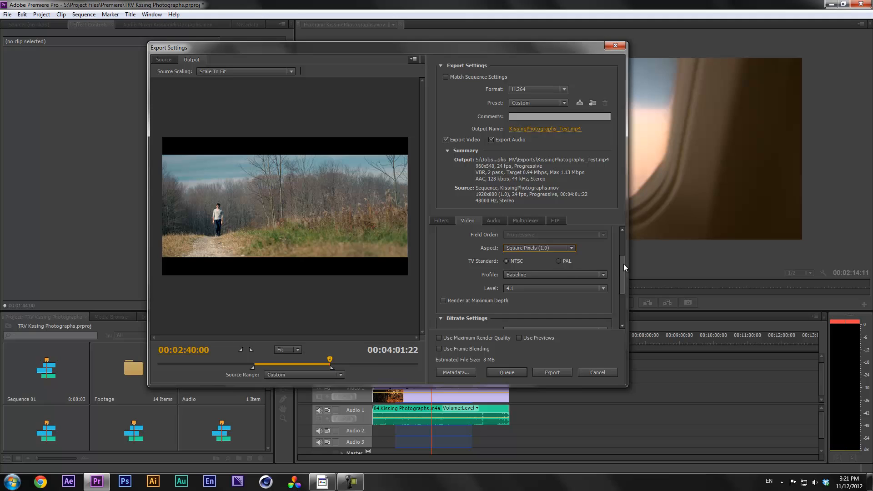
pyautogui.moveTo(623, 269); pyautogui.dragTo(622, 270)
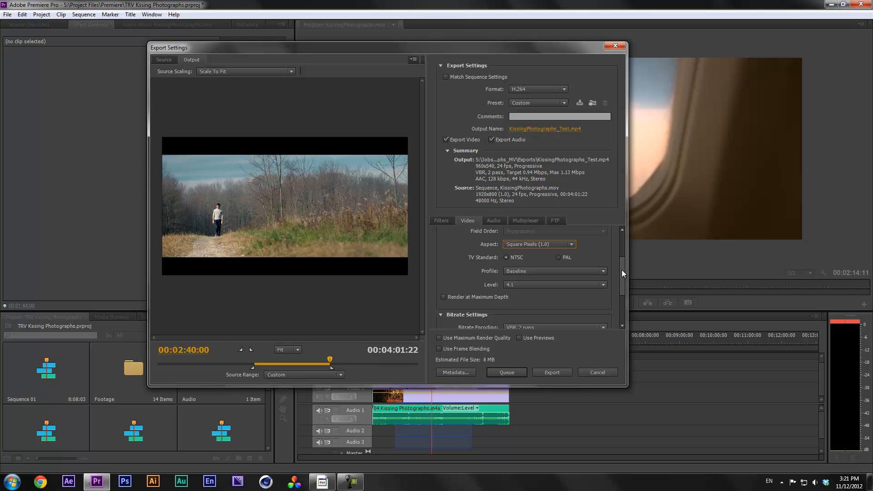
pyautogui.moveTo(622, 270)
pyautogui.mouseDown()
pyautogui.moveTo(624, 261)
pyautogui.moveTo(621, 268)
pyautogui.mouseUp()
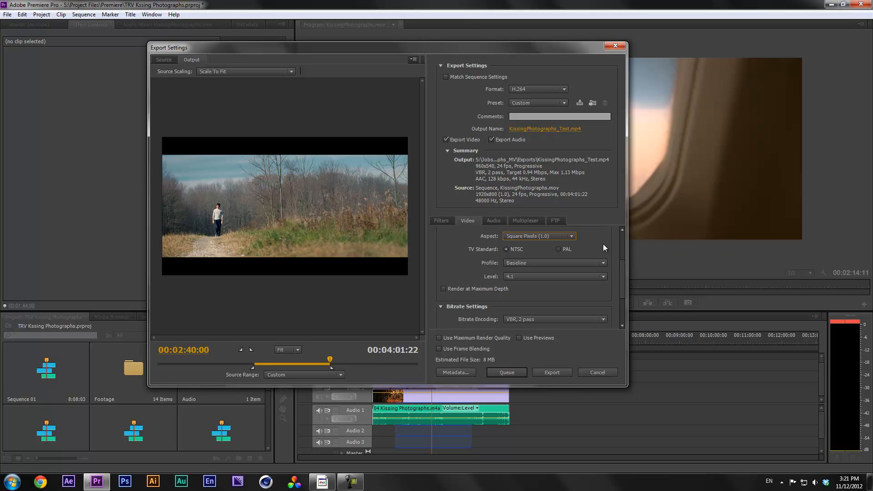
pyautogui.moveTo(623, 274); pyautogui.dragTo(623, 273)
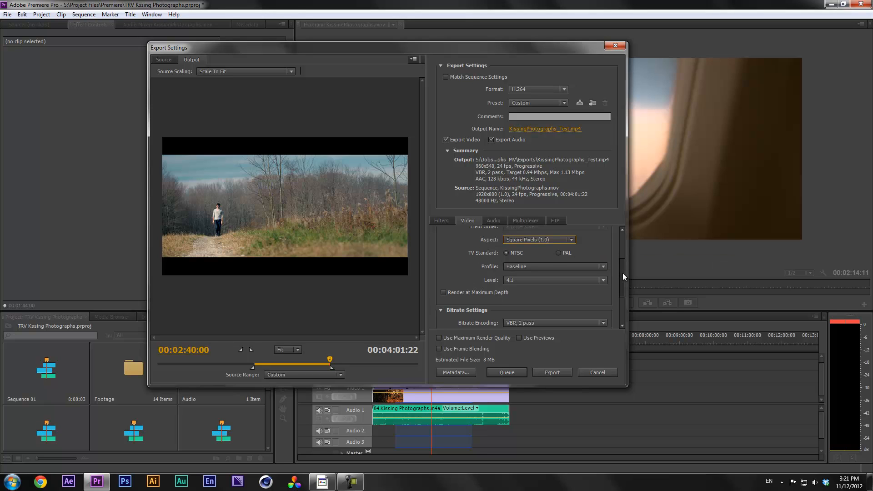
pyautogui.scroll(1, 602, 257)
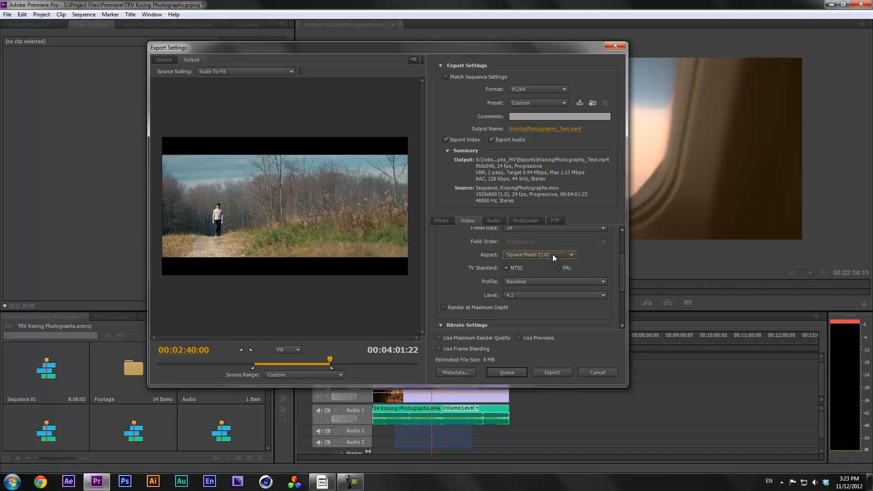
pyautogui.moveTo(623, 260); pyautogui.dragTo(623, 270)
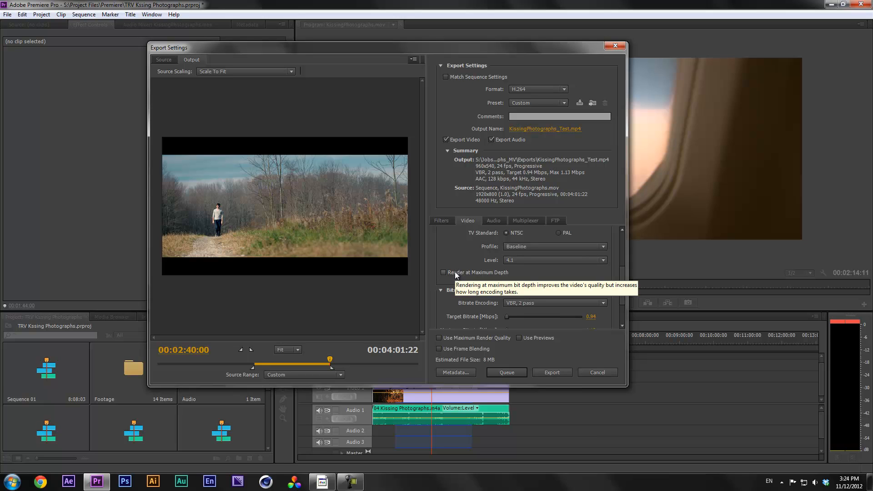
# Switch bitrate encoding to CBR with a 10 Mbps target bitrate
pyautogui.moveTo(625, 274); pyautogui.dragTo(622, 297)
pyautogui.click(519, 258)
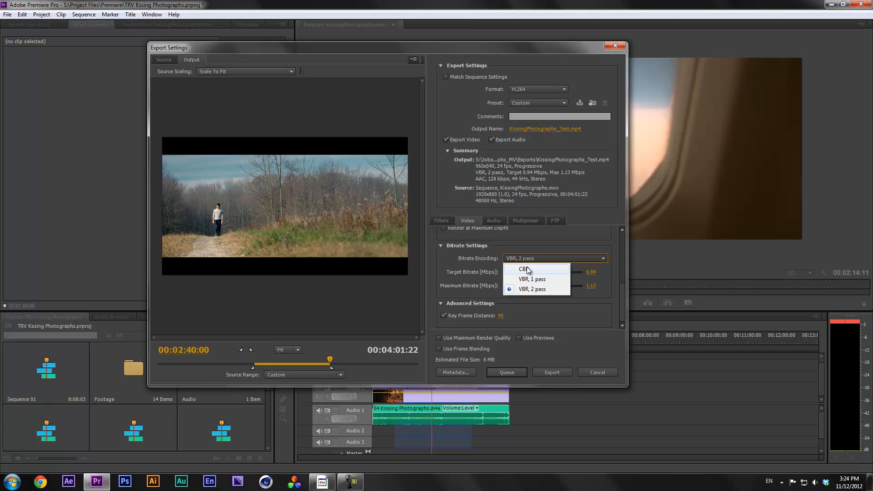
pyautogui.click(528, 268)
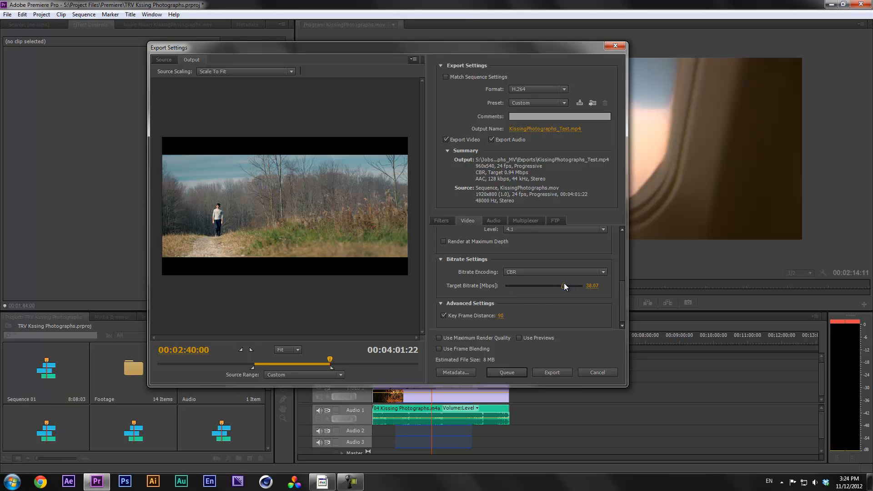
pyautogui.moveTo(572, 286); pyautogui.dragTo(574, 286)
pyautogui.click(592, 285)
pyautogui.write('10')
pyautogui.press('Return')
# Change encoding to VBR, 1 pass with a 15 Mbps maximum bitrate
pyautogui.click(534, 271)
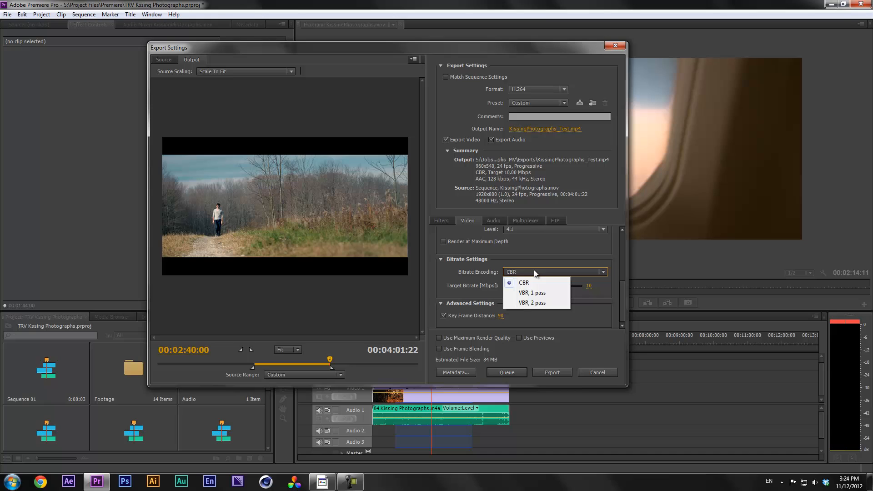
pyautogui.click(530, 294)
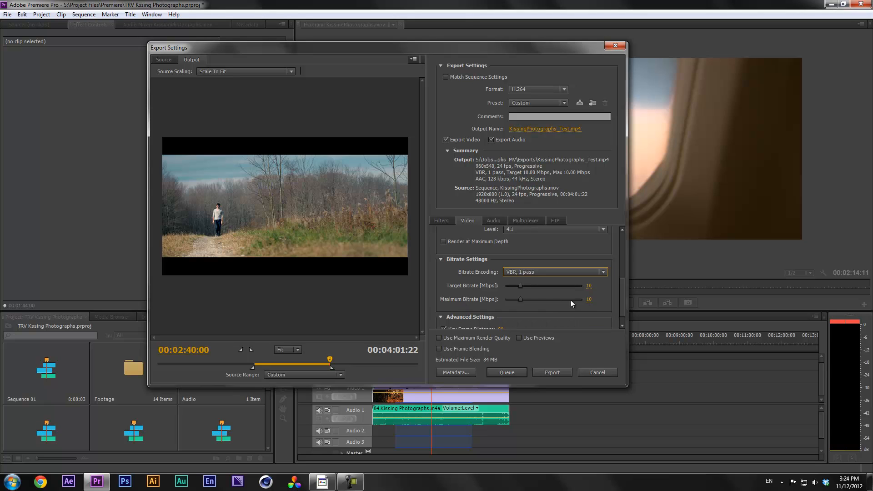
pyautogui.click(588, 300)
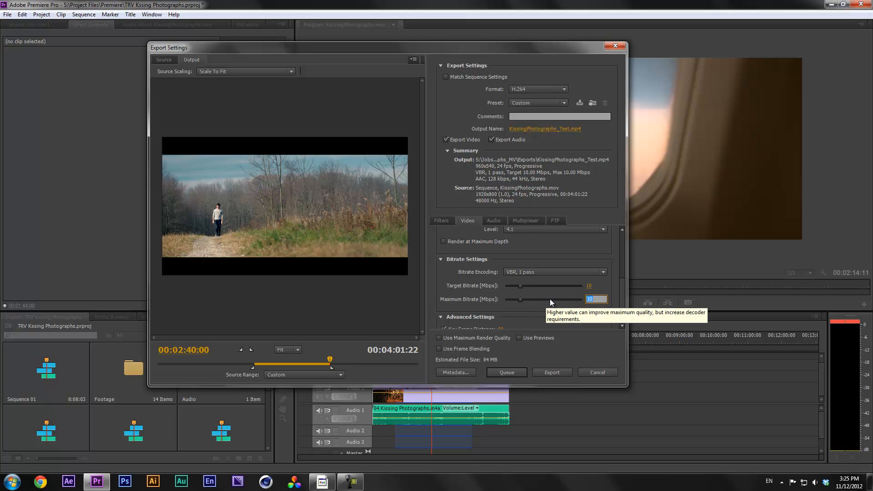
pyautogui.write('15')
pyautogui.press('Return')
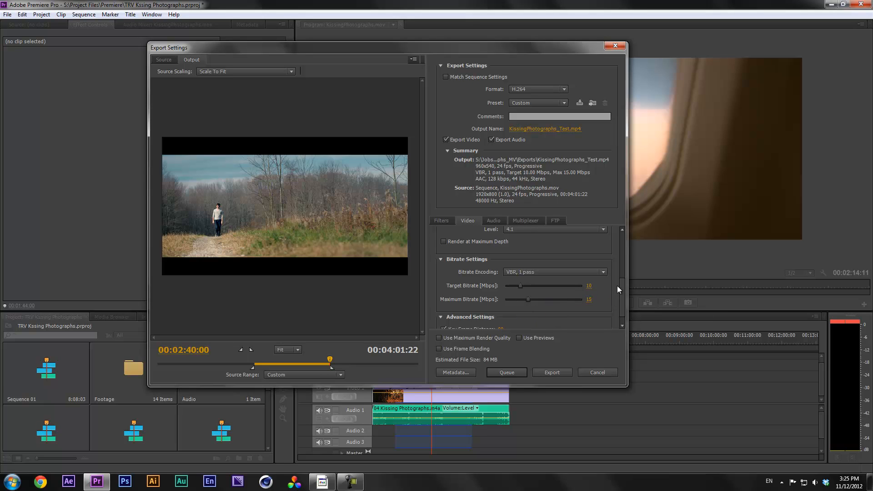
pyautogui.scroll(-1, 624, 288)
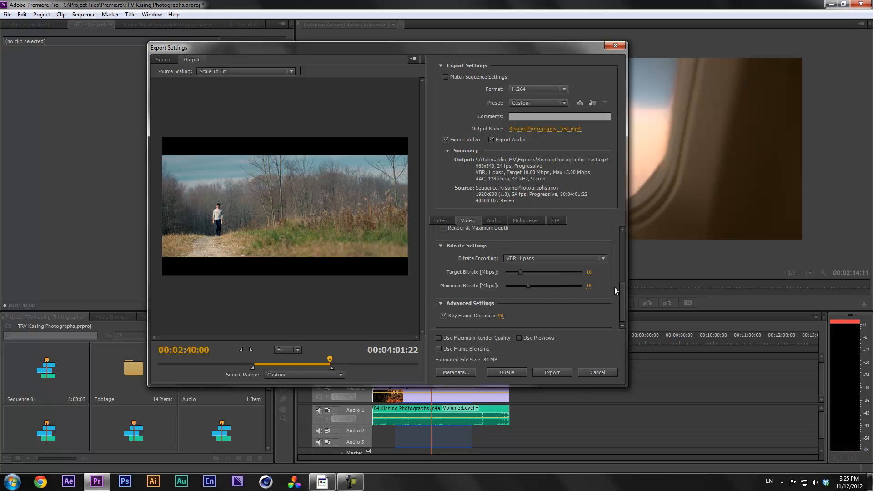
pyautogui.scroll(1, 621, 297)
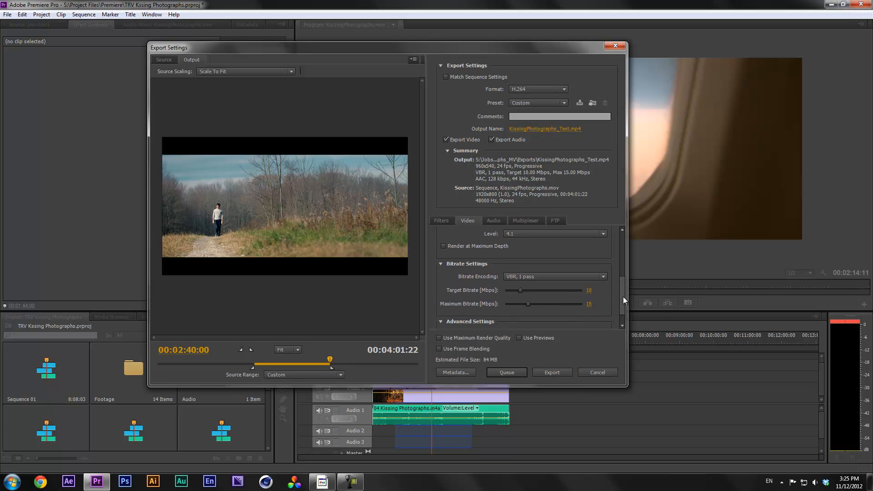
pyautogui.scroll(1, 624, 295)
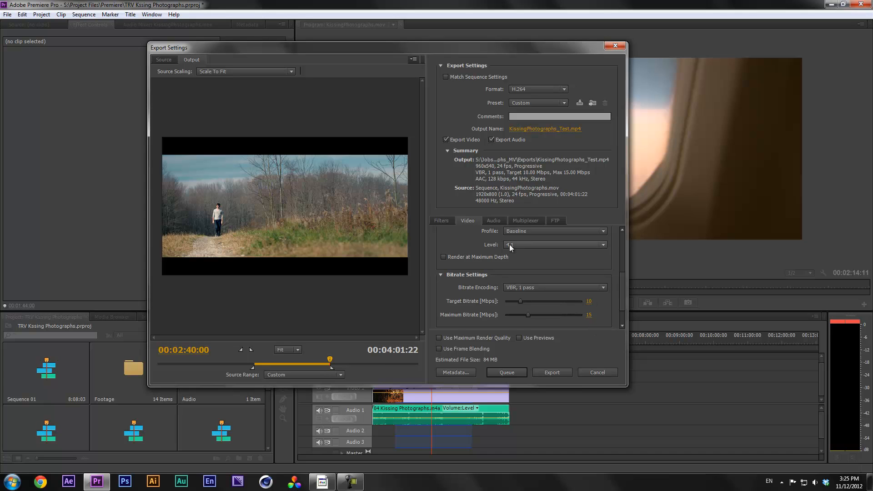
pyautogui.scroll(-1, 622, 283)
pyautogui.scroll(-1, 623, 291)
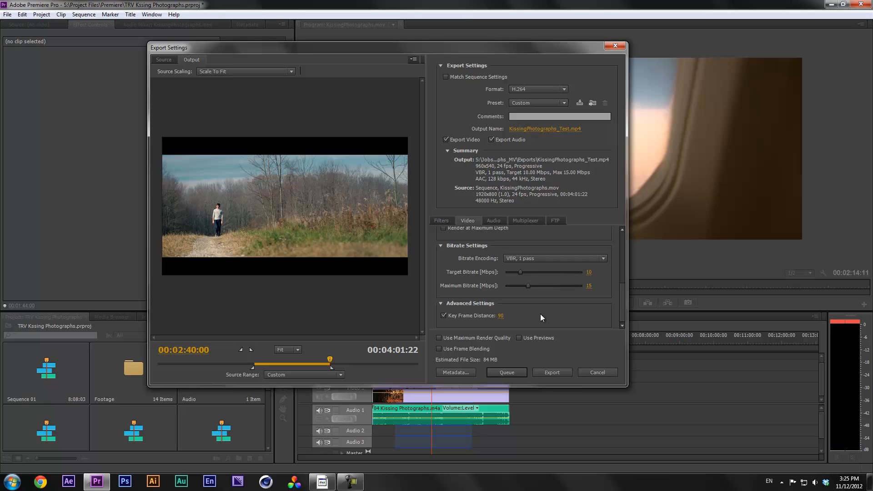
pyautogui.moveTo(623, 305); pyautogui.dragTo(621, 308)
# Apply Gaussian Blur with Blurriness 10 on the Filters tab, then turn it off
pyautogui.click(451, 221)
pyautogui.click(449, 238)
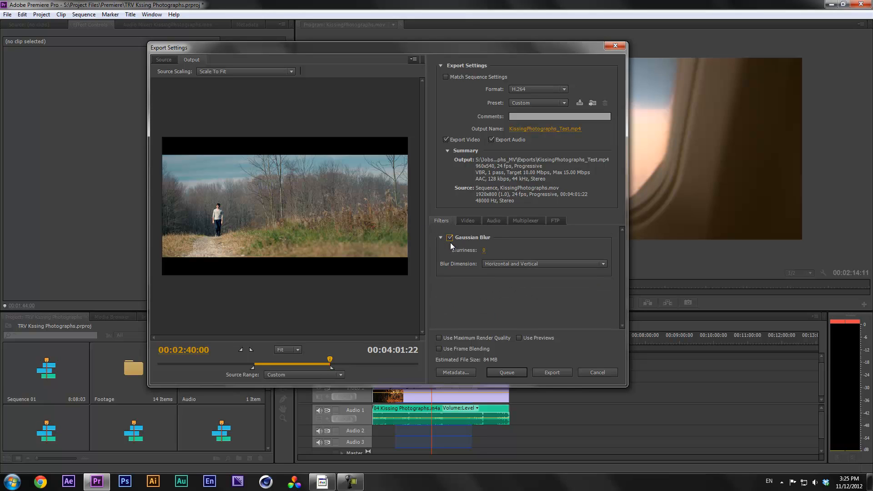
pyautogui.click(484, 251)
pyautogui.write('10')
pyautogui.press('Return')
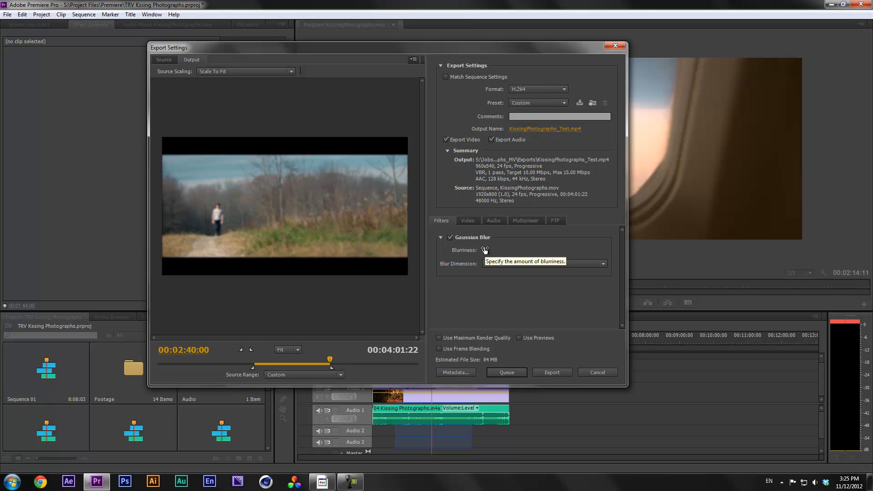
pyautogui.click(450, 237)
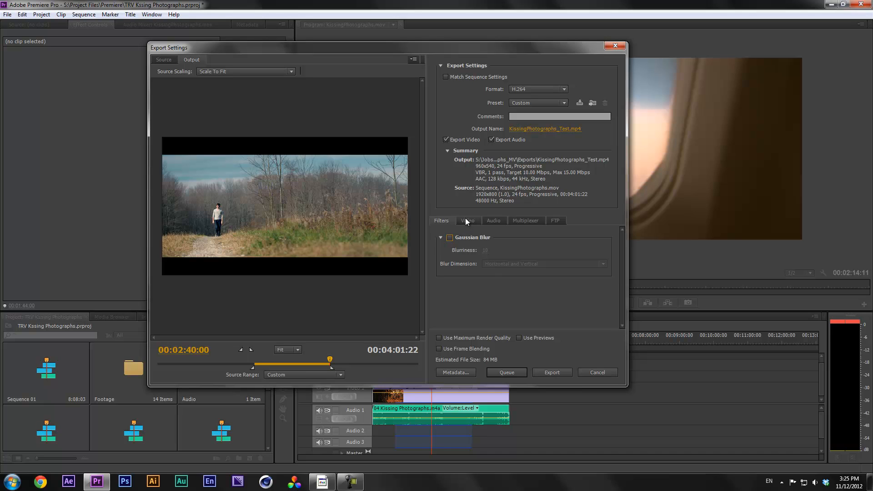
# Go back to the Video settings, then show the Audio export settings
pyautogui.click(465, 220)
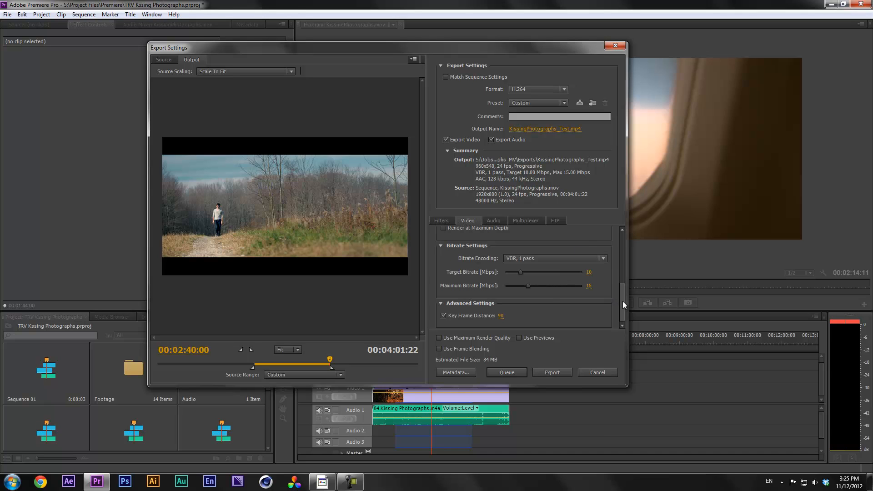
pyautogui.click(494, 221)
pyautogui.moveTo(622, 247)
pyautogui.mouseDown()
pyautogui.moveTo(623, 304)
pyautogui.moveTo(623, 239)
pyautogui.mouseUp()
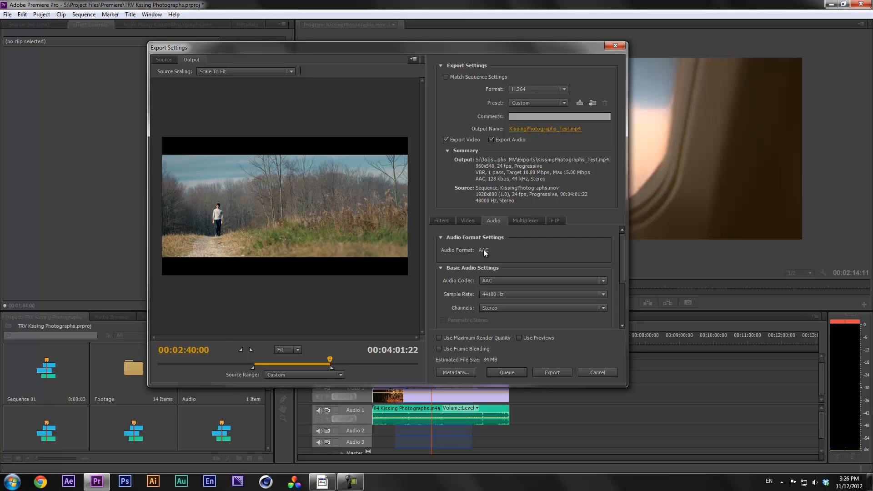
# Keep AAC audio, try the QuickTime format and its codec list, then return to H.264
pyautogui.click(489, 281)
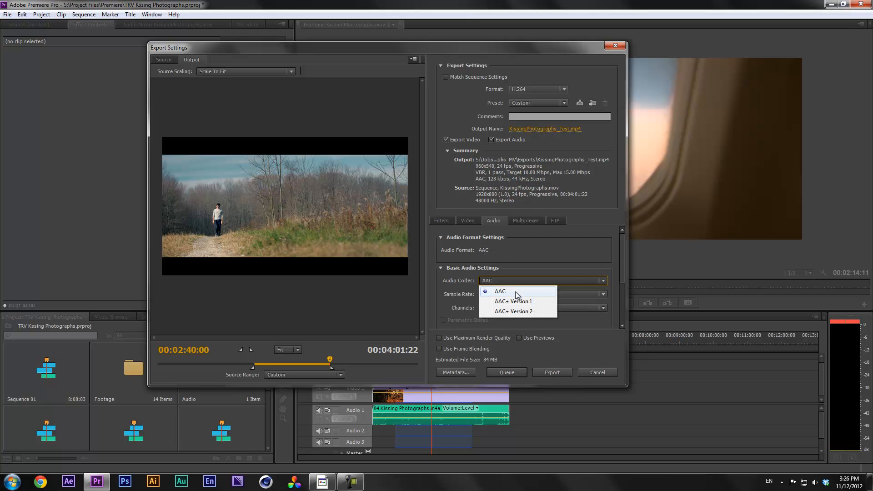
pyautogui.click(511, 292)
pyautogui.click(537, 90)
pyautogui.click(558, 310)
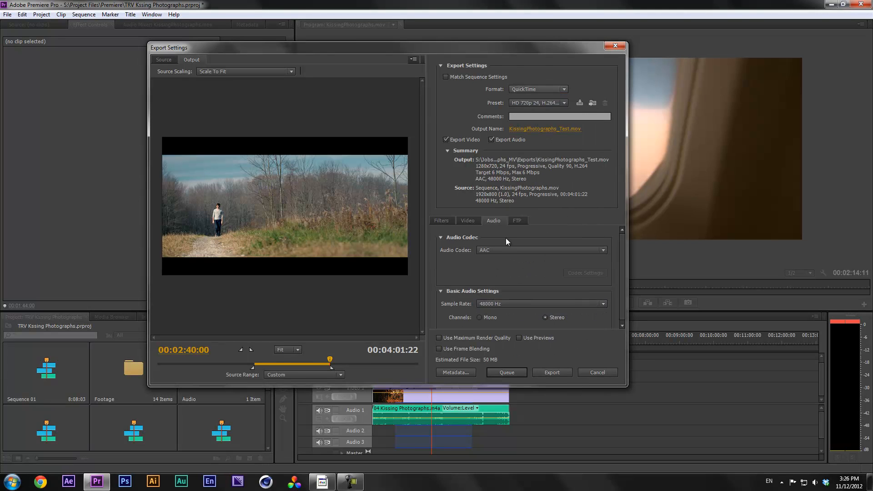
pyautogui.click(499, 249)
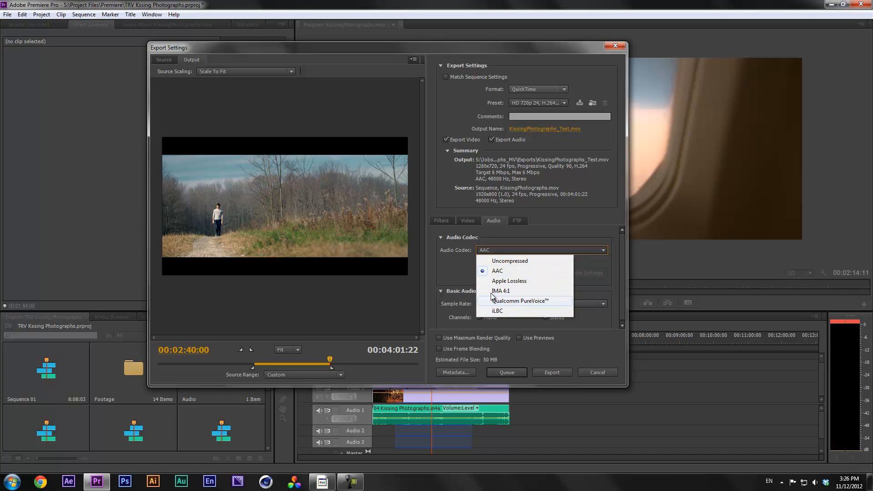
pyautogui.click(521, 181)
pyautogui.click(525, 89)
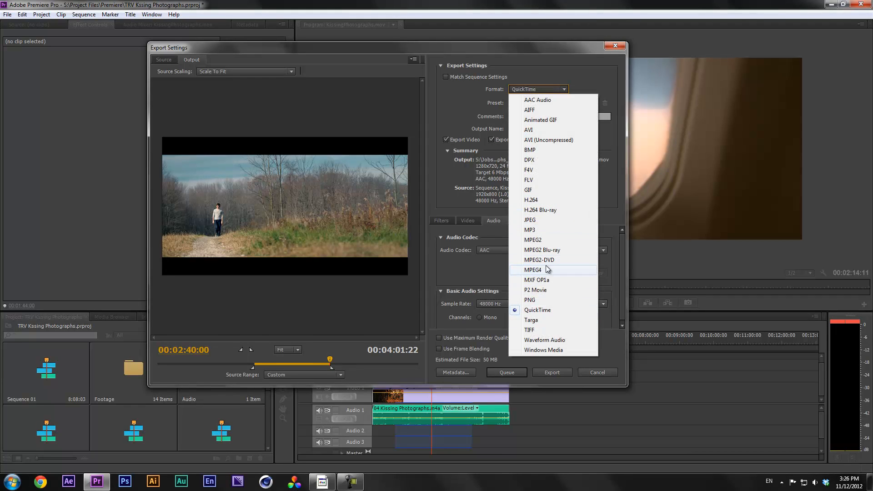
pyautogui.click(532, 200)
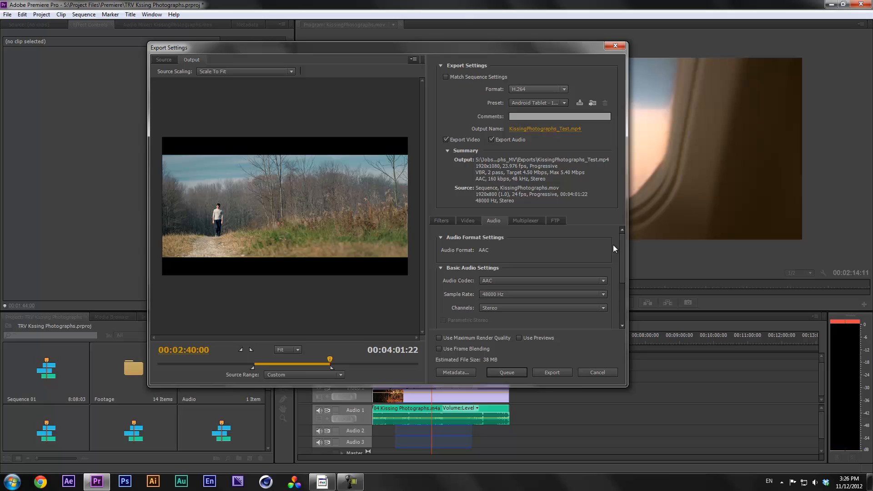
# Keep the audio channel layout set to Stereo
pyautogui.moveTo(621, 243); pyautogui.dragTo(621, 261)
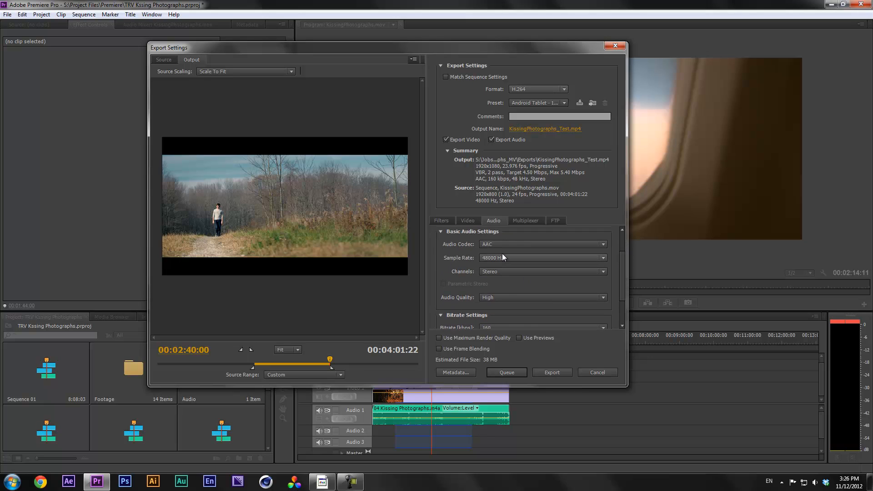
pyautogui.click(504, 271)
pyautogui.click(456, 272)
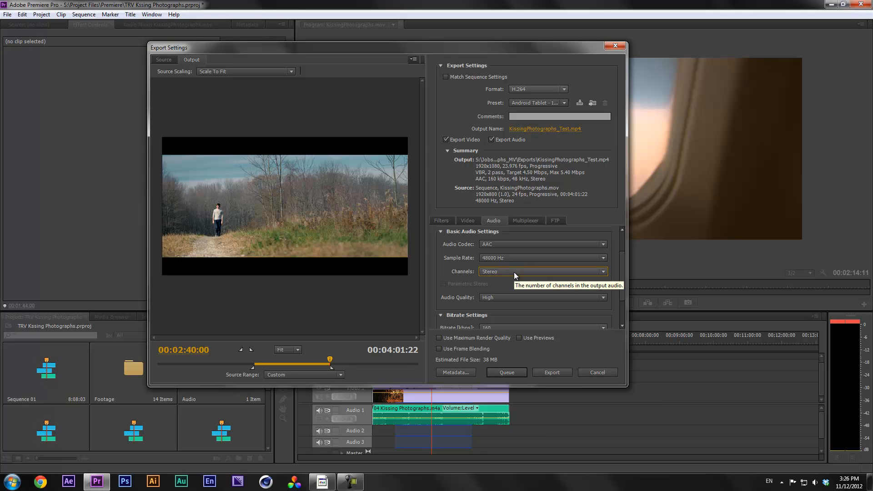
pyautogui.moveTo(621, 256); pyautogui.dragTo(620, 257)
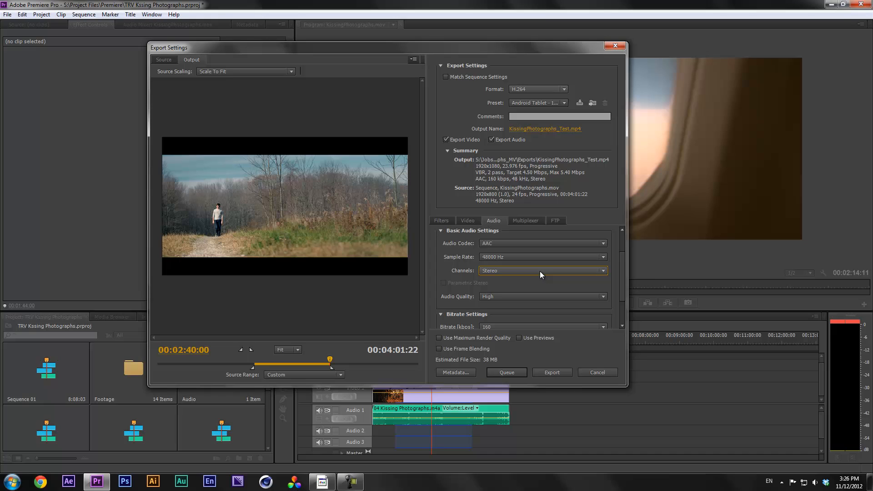
pyautogui.moveTo(624, 262); pyautogui.dragTo(615, 275)
pyautogui.click(533, 242)
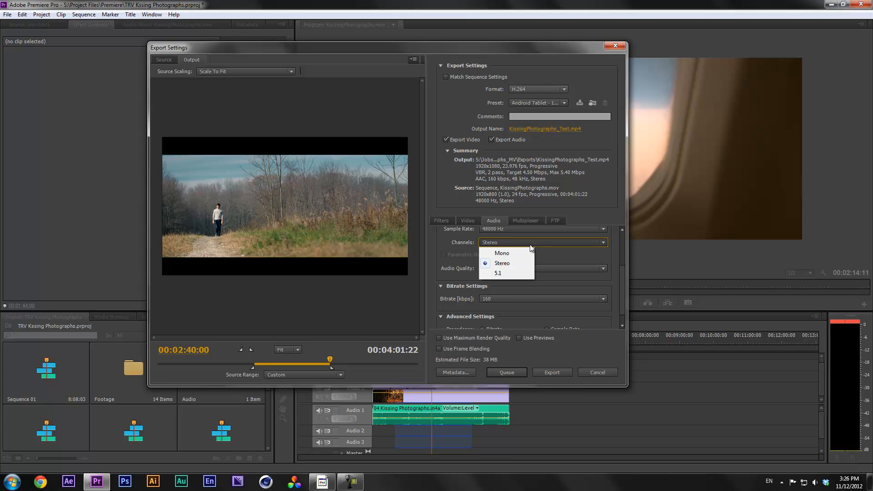
pyautogui.click(625, 277)
pyautogui.moveTo(625, 277); pyautogui.dragTo(622, 271)
pyautogui.click(582, 258)
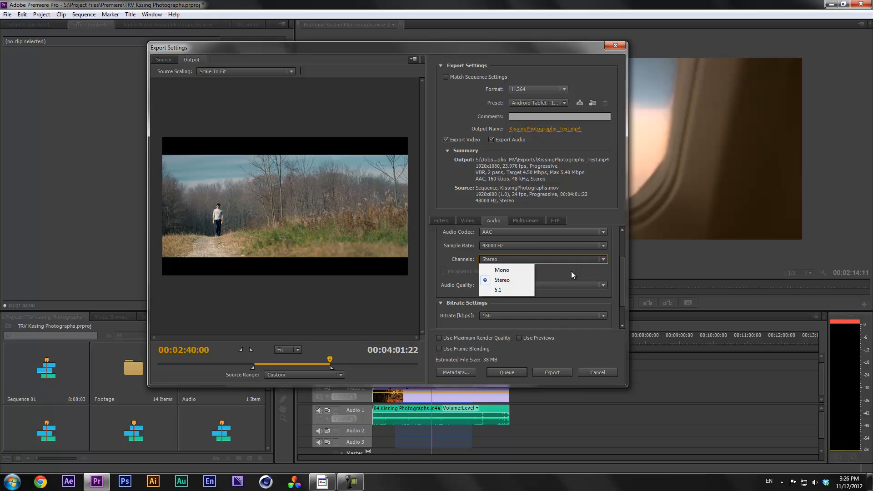
pyautogui.click(505, 280)
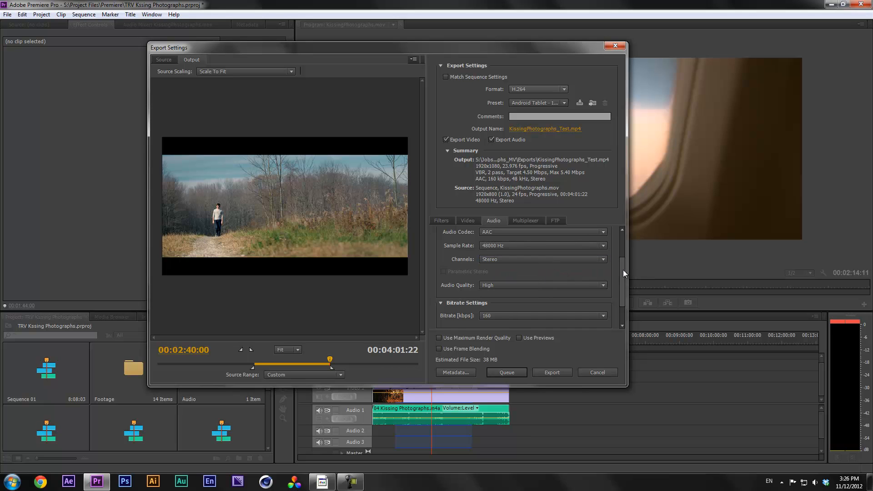
pyautogui.moveTo(623, 269); pyautogui.dragTo(620, 294)
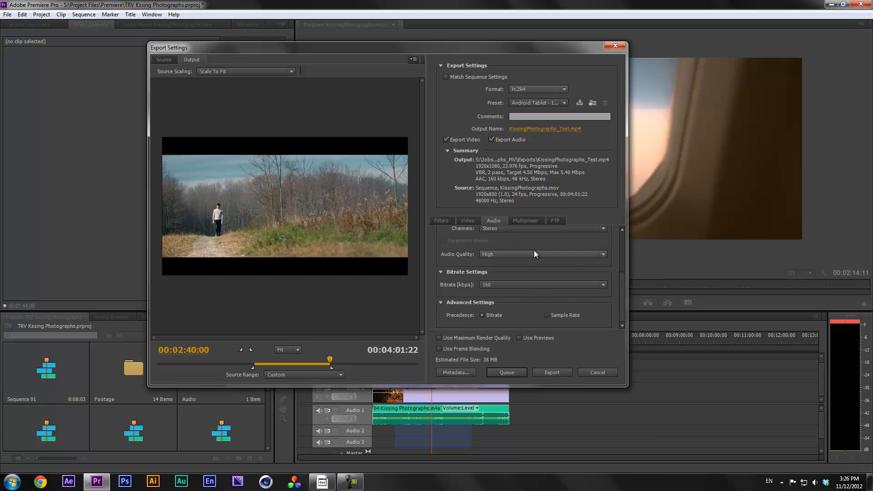
# Keep audio quality at High and audio bitrate at 160 kbps
pyautogui.click(519, 254)
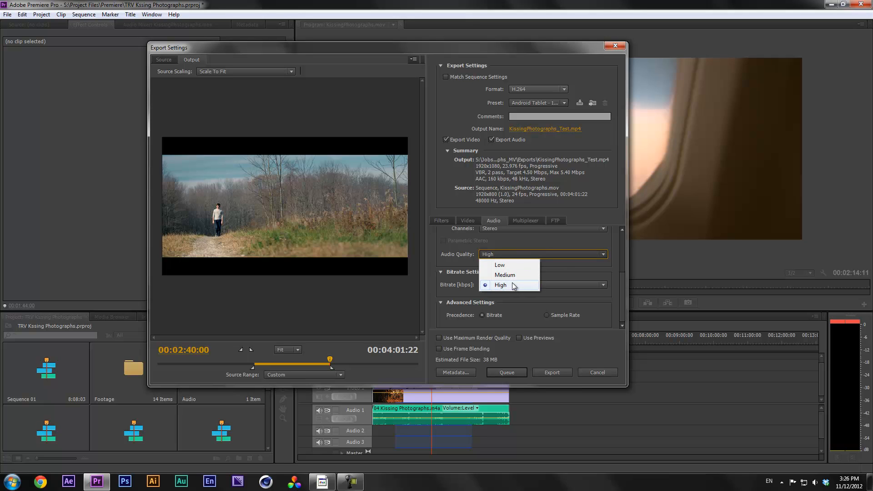
pyautogui.click(503, 244)
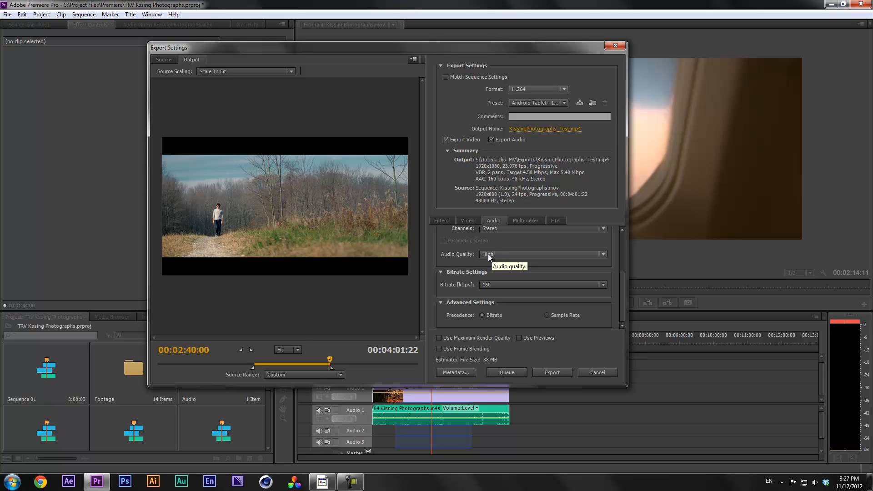
pyautogui.click(489, 285)
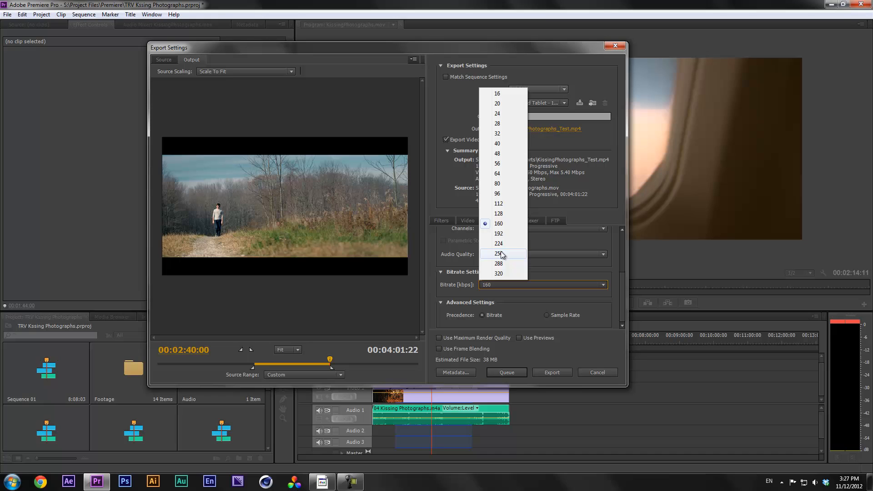
pyautogui.click(510, 223)
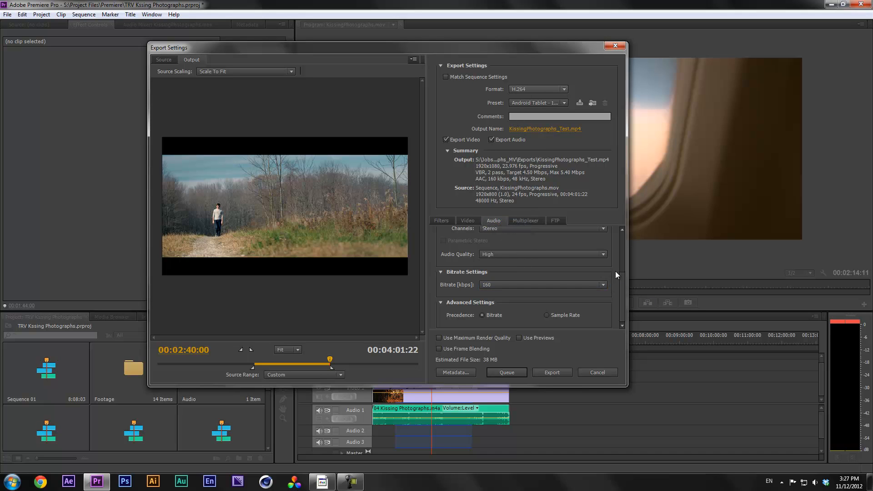
pyautogui.moveTo(623, 292); pyautogui.dragTo(624, 304)
pyautogui.scroll(2, 623, 290)
pyautogui.scroll(-2, 586, 318)
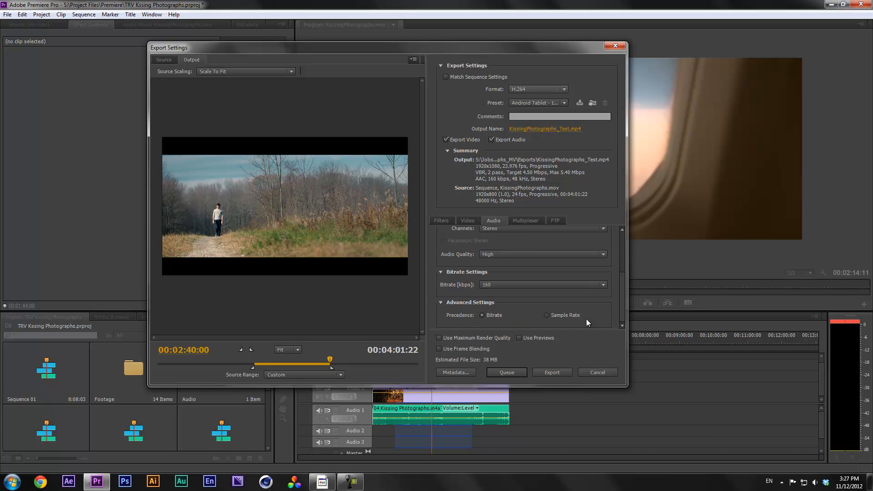
# Show the Multiplexer settings and switch the export format to MPEG2-DVD
pyautogui.click(525, 221)
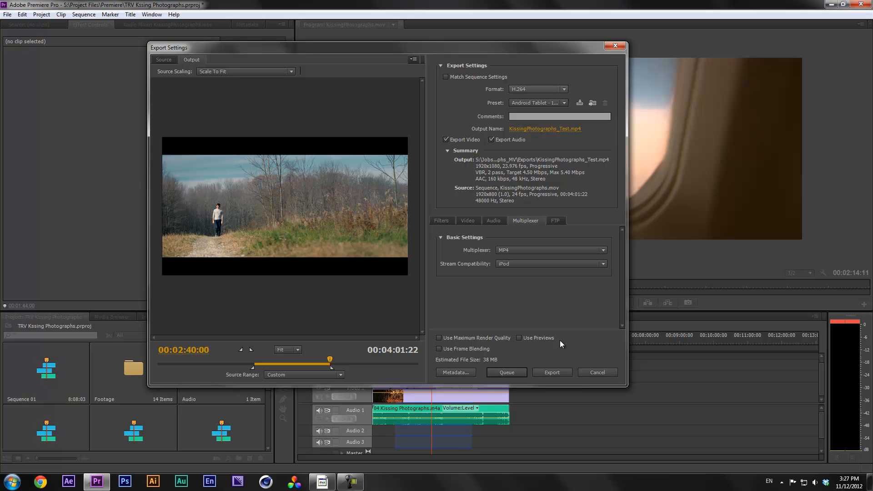
pyautogui.click(538, 89)
pyautogui.click(534, 261)
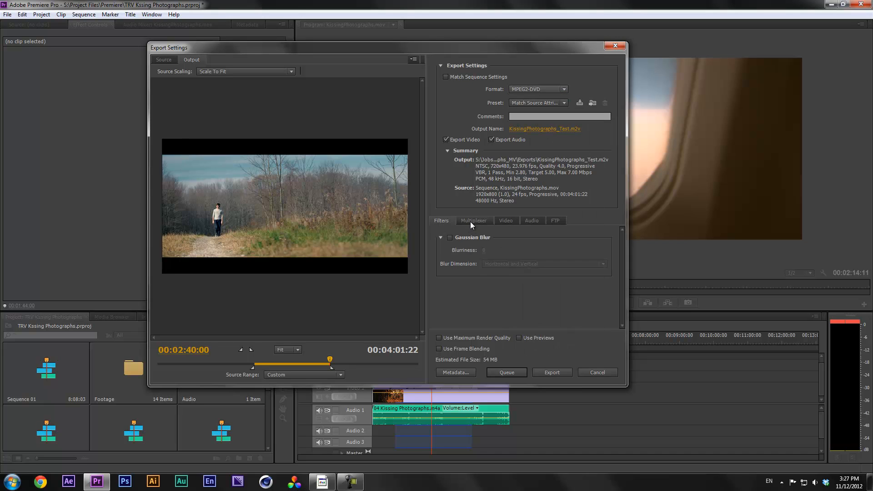
pyautogui.click(471, 221)
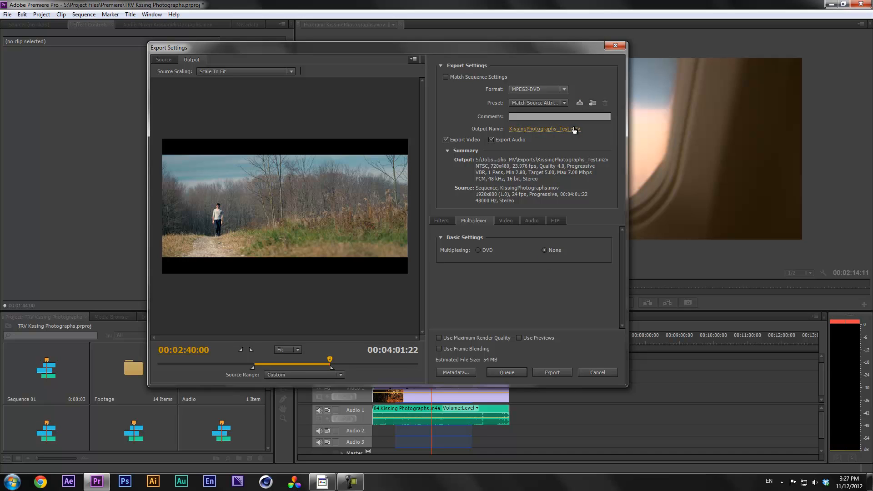
# Set the DVD audio format to Dolby Digital, then return the format to H.264
pyautogui.click(531, 221)
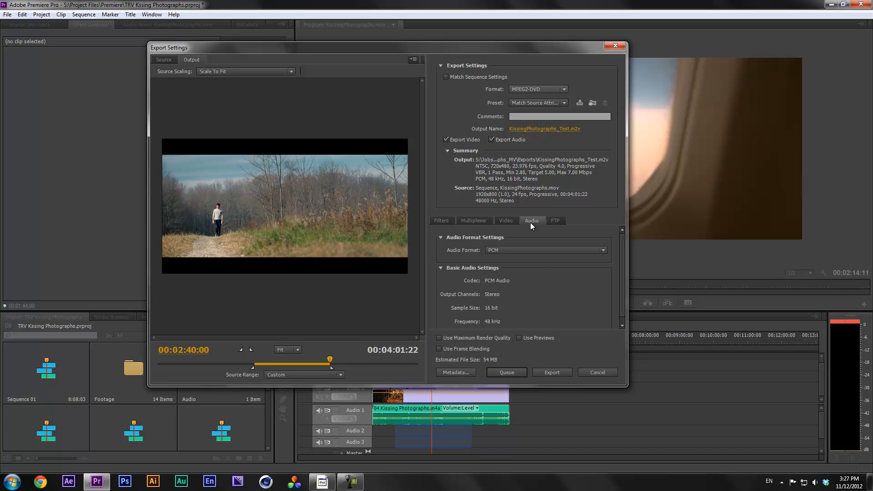
pyautogui.click(512, 248)
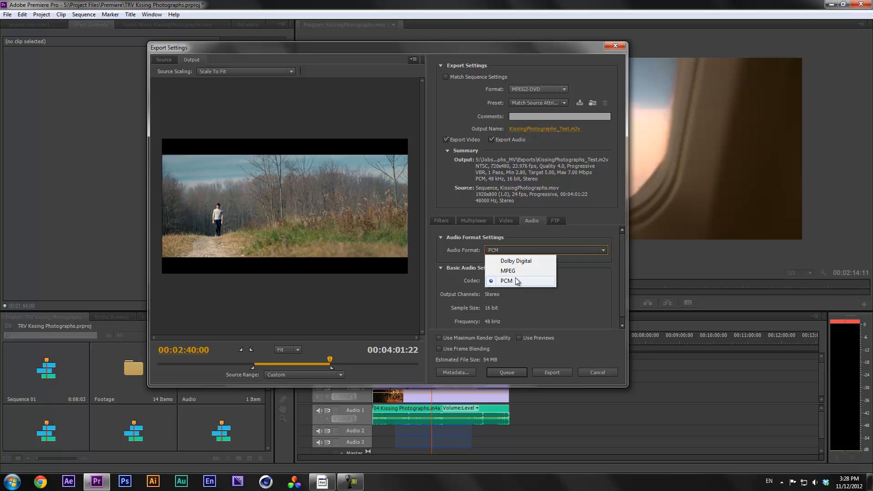
pyautogui.click(516, 261)
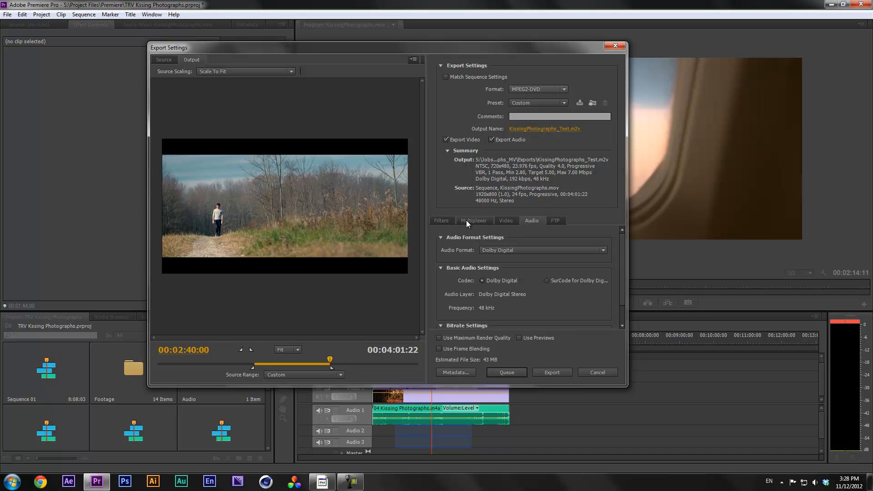
pyautogui.click(536, 91)
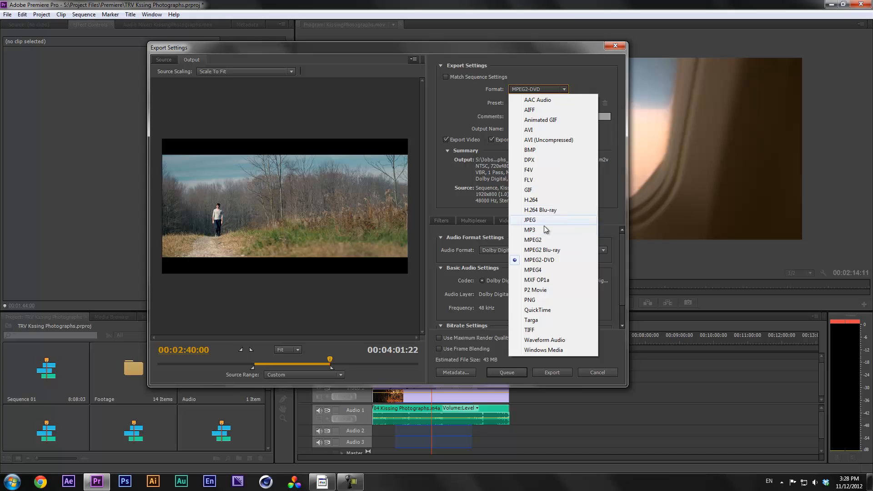
pyautogui.click(546, 201)
# Enable FTP upload to review its options down to Test, then switch FTP off again
pyautogui.click(528, 220)
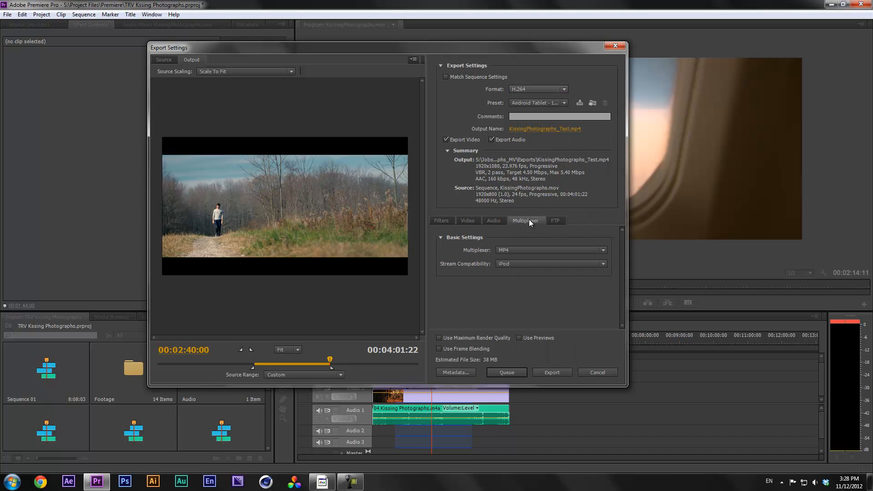
pyautogui.click(561, 221)
pyautogui.moveTo(623, 251)
pyautogui.mouseDown()
pyautogui.moveTo(623, 285)
pyautogui.moveTo(625, 247)
pyautogui.mouseUp()
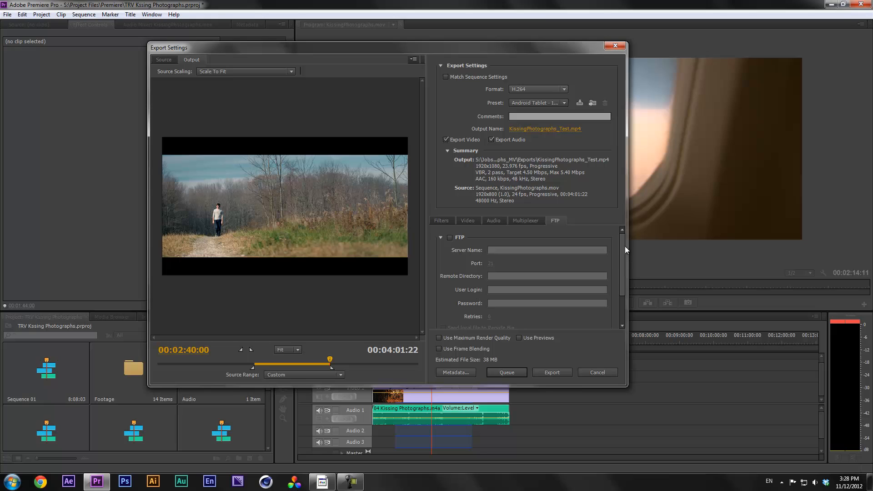
pyautogui.click(451, 238)
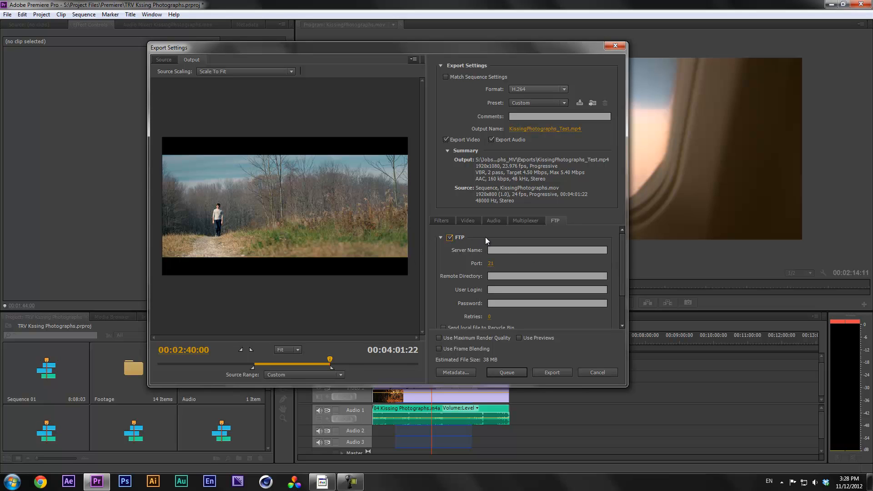
pyautogui.scroll(-2, 623, 248)
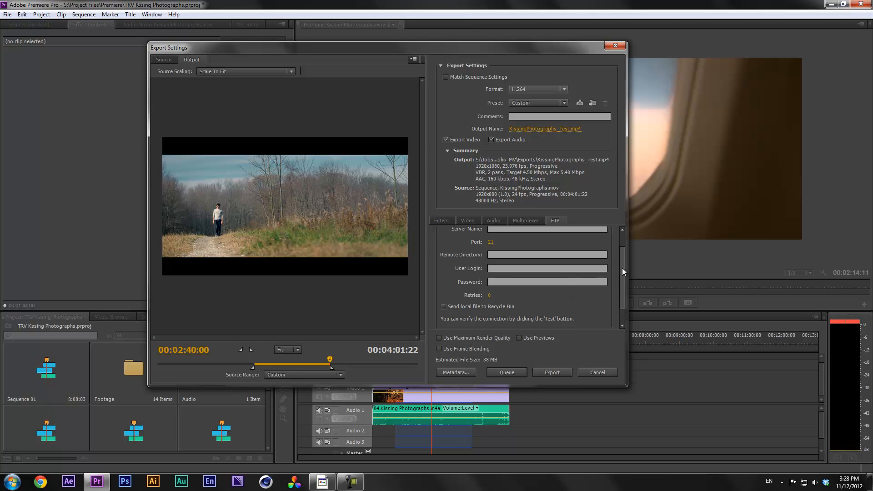
pyautogui.scroll(-2, 622, 268)
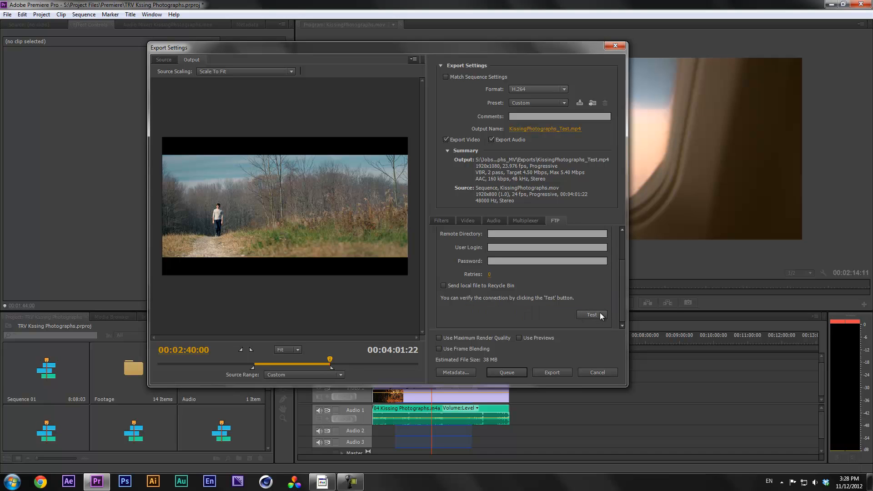
pyautogui.scroll(1, 622, 292)
pyautogui.scroll(-1, 623, 291)
pyautogui.moveTo(624, 286); pyautogui.dragTo(621, 236)
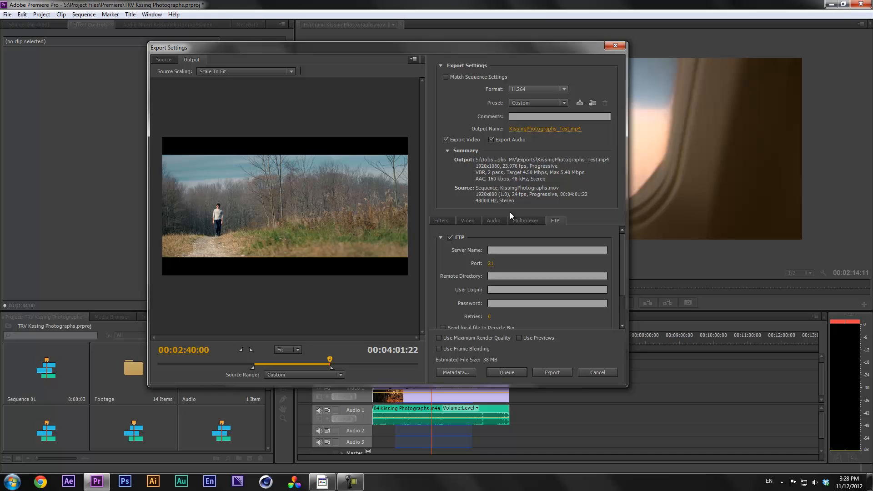
pyautogui.click(450, 238)
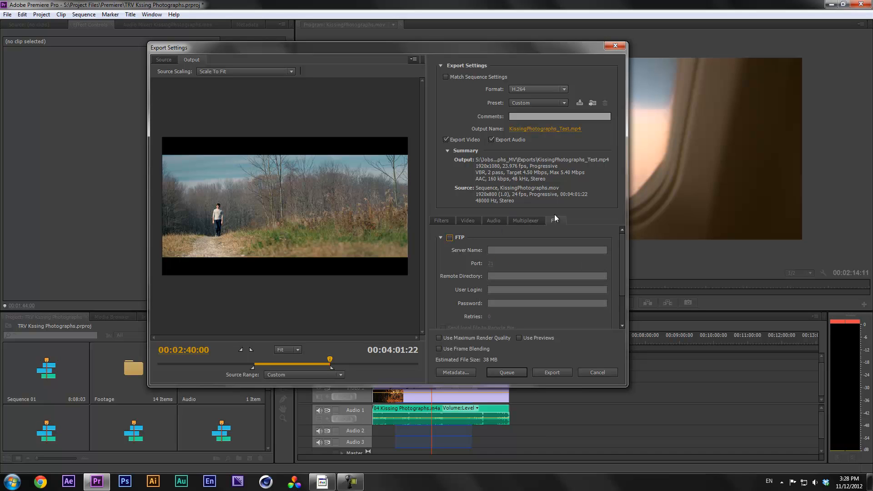
pyautogui.moveTo(624, 266); pyautogui.dragTo(620, 244)
# Set the video width to 960 (height follows to 540) and frame rate to 24 fps
pyautogui.click(464, 222)
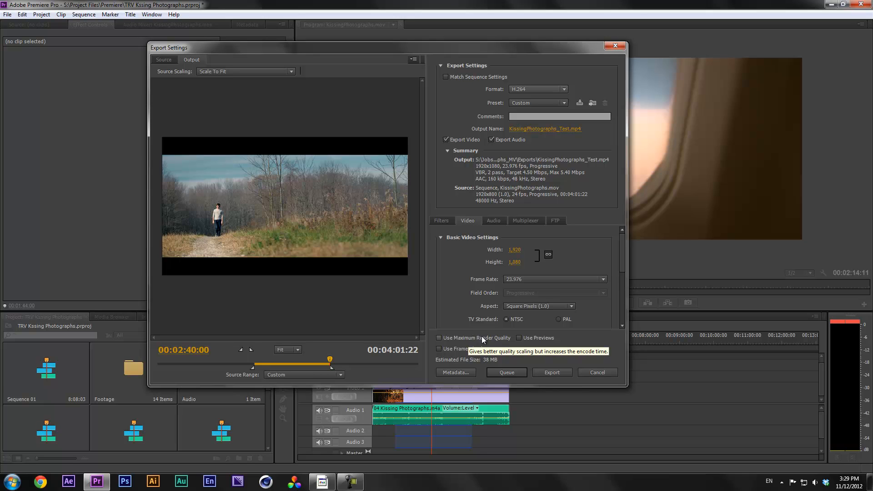
pyautogui.click(515, 250)
pyautogui.write('960')
pyautogui.press('Return')
pyautogui.click(554, 282)
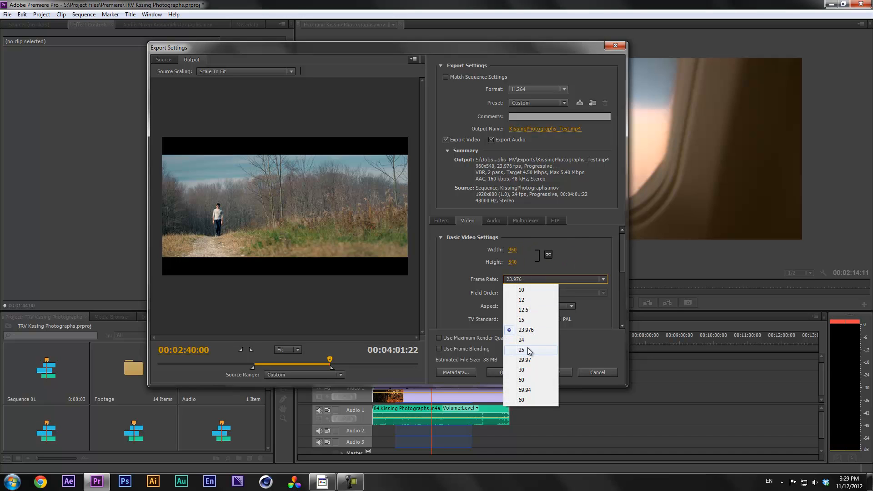
pyautogui.click(545, 349)
pyautogui.moveTo(621, 239); pyautogui.dragTo(623, 252)
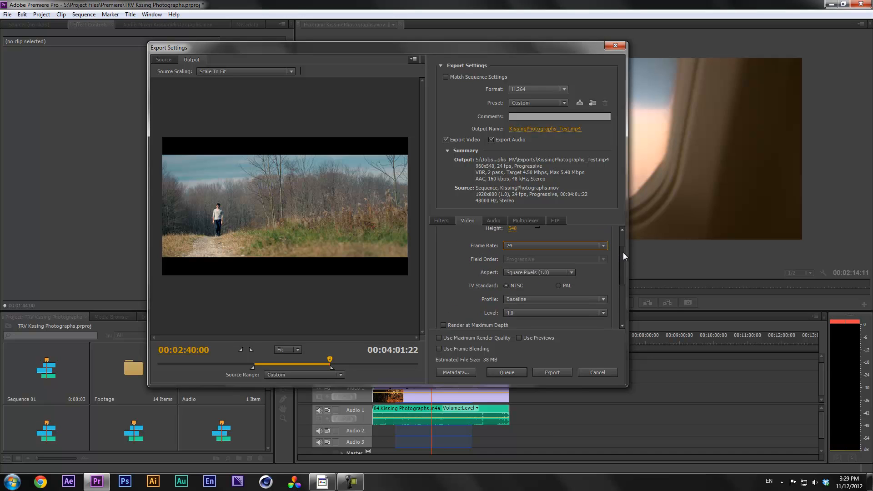
# Glance at the Source crop settings, then return to the Output preview
pyautogui.click(155, 61)
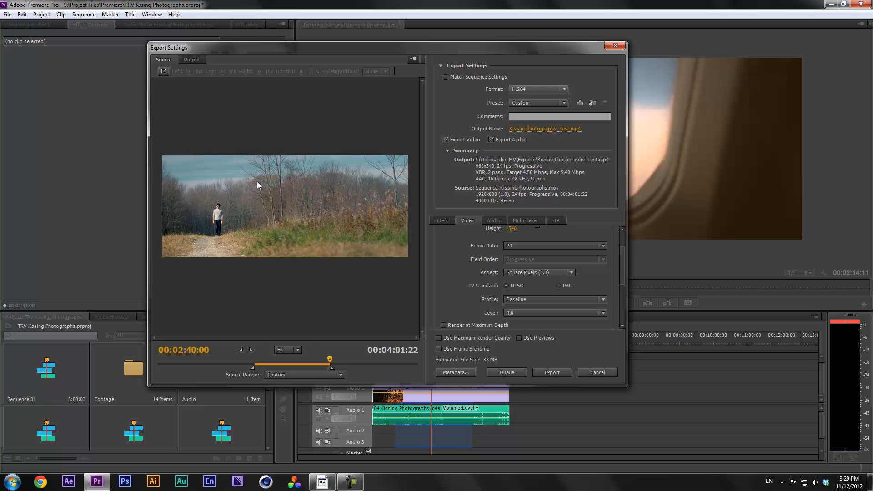
pyautogui.click(197, 59)
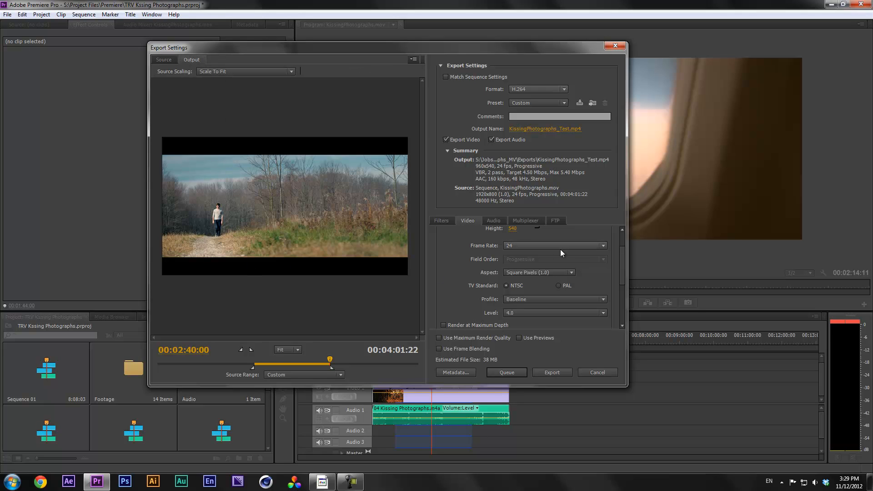
pyautogui.scroll(2, 563, 253)
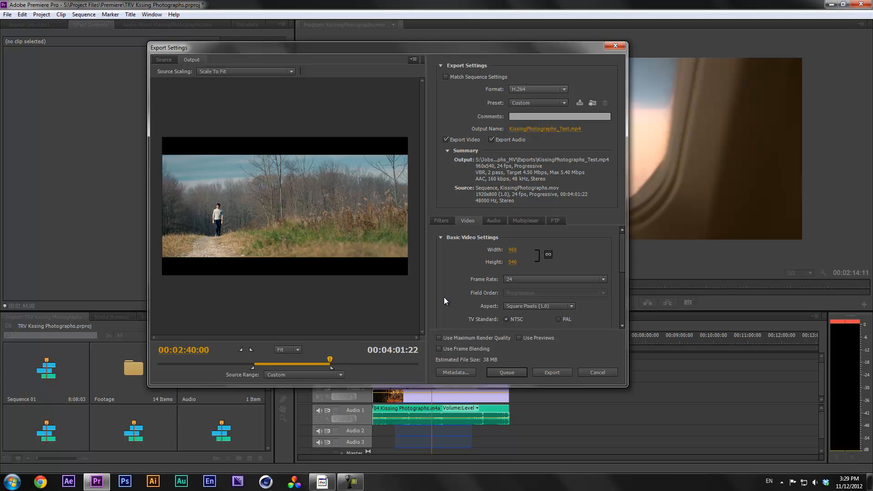
# Review the VBR 2-pass bitrate settings at 4.50 Mbps target and move the Export Settings dialog upper-left
pyautogui.scroll(-1, 625, 255)
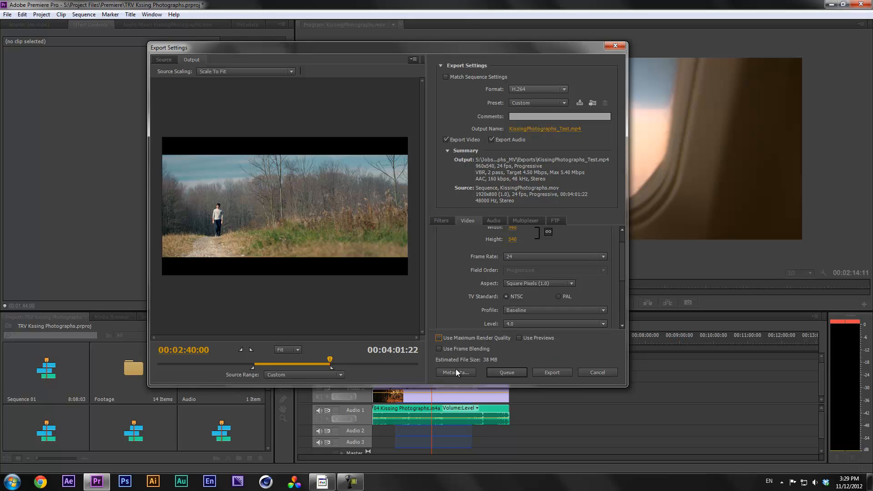
pyautogui.moveTo(621, 261); pyautogui.dragTo(620, 271)
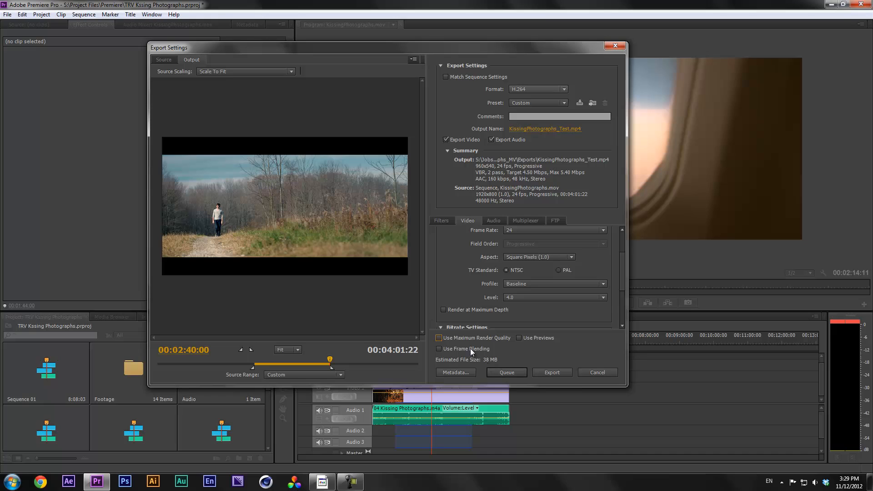
pyautogui.moveTo(624, 271)
pyautogui.mouseDown()
pyautogui.moveTo(626, 263)
pyautogui.moveTo(619, 284)
pyautogui.mouseUp()
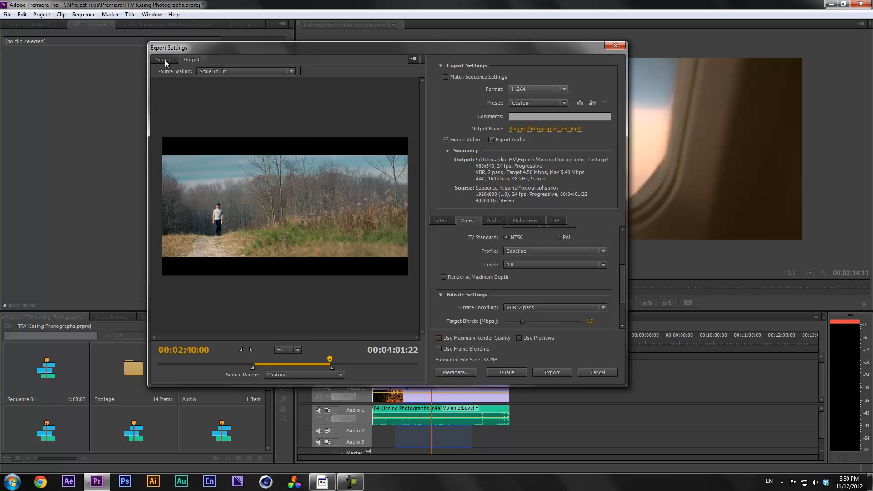
pyautogui.scroll(3, 614, 273)
pyautogui.moveTo(624, 244); pyautogui.dragTo(621, 280)
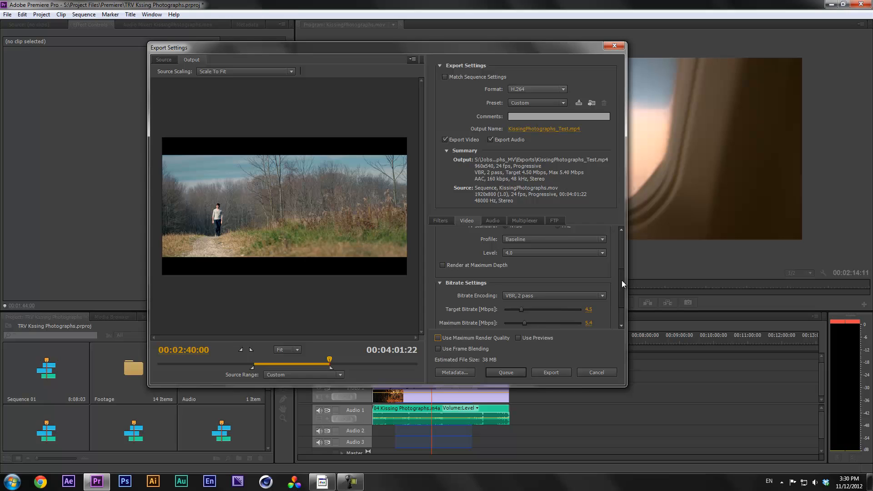
pyautogui.moveTo(571, 48); pyautogui.dragTo(489, 58)
pyautogui.moveTo(580, 314); pyautogui.dragTo(581, 276)
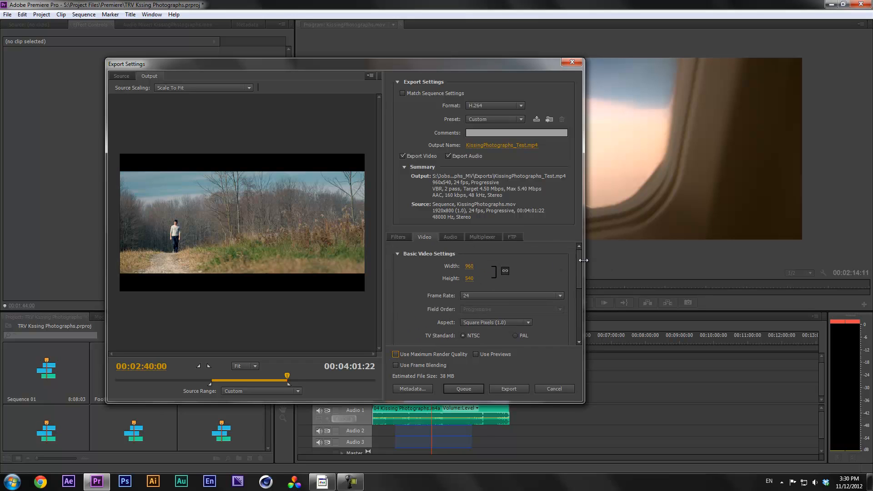
pyautogui.moveTo(580, 260); pyautogui.dragTo(581, 266)
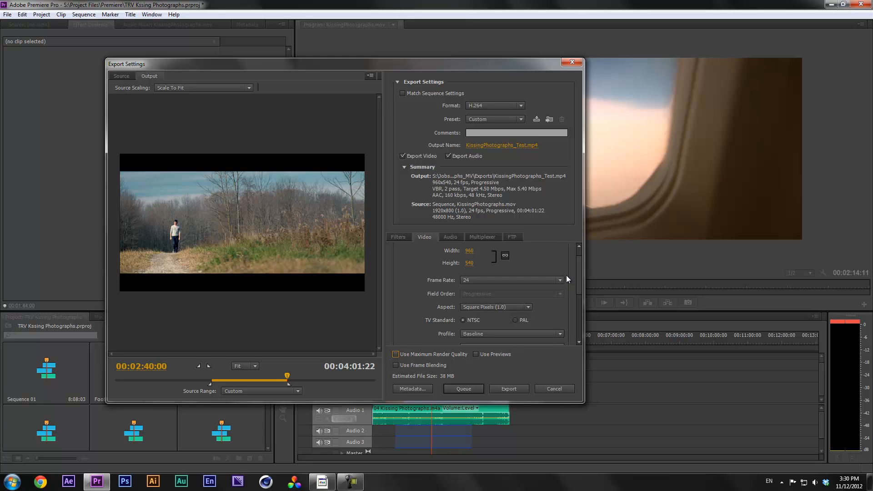
pyautogui.moveTo(577, 274); pyautogui.dragTo(577, 275)
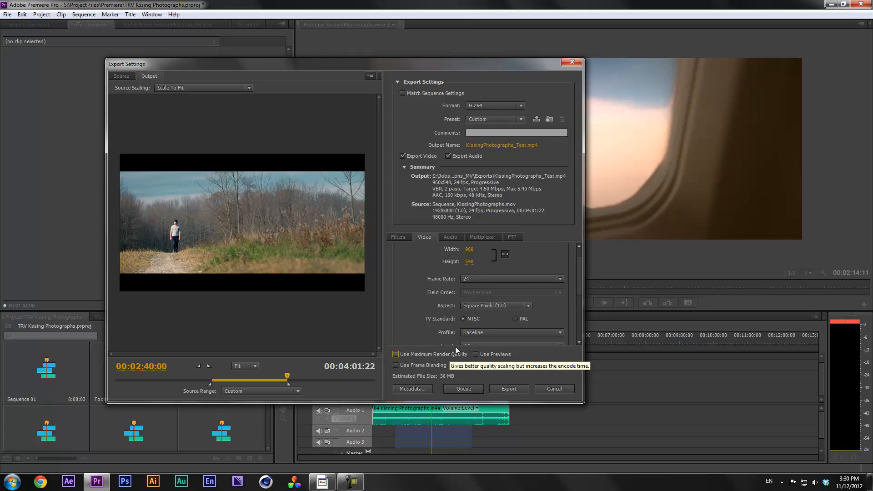
pyautogui.moveTo(578, 274); pyautogui.dragTo(579, 274)
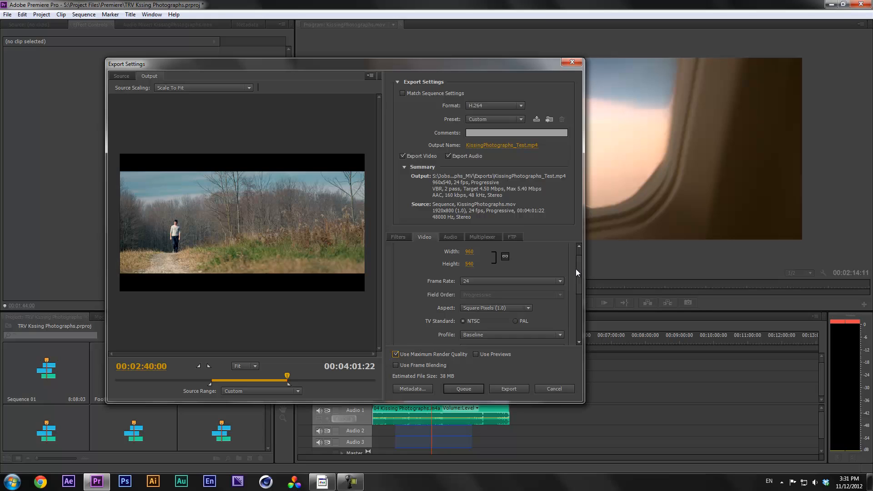
# In the Video tab, switch the export to Use Previews instead of Use Maximum Render Quality
pyautogui.scroll(1, 578, 272)
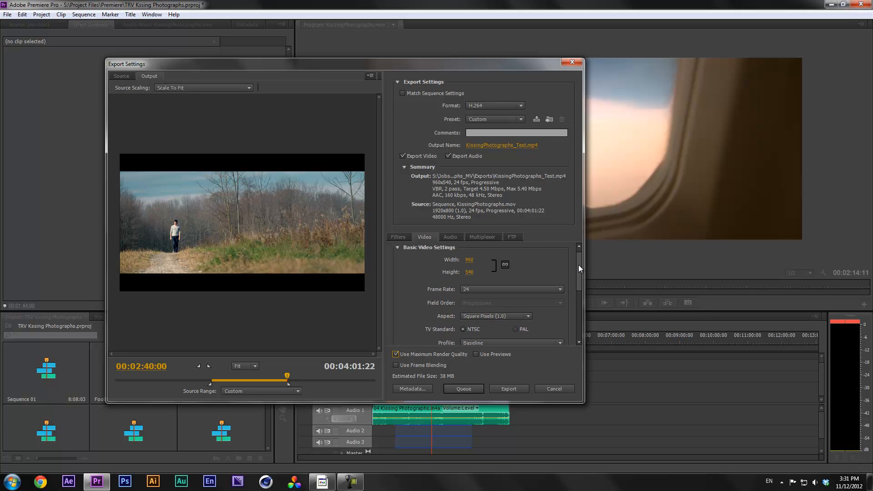
pyautogui.moveTo(580, 266)
pyautogui.mouseDown()
pyautogui.moveTo(579, 288)
pyautogui.moveTo(580, 277)
pyautogui.mouseUp()
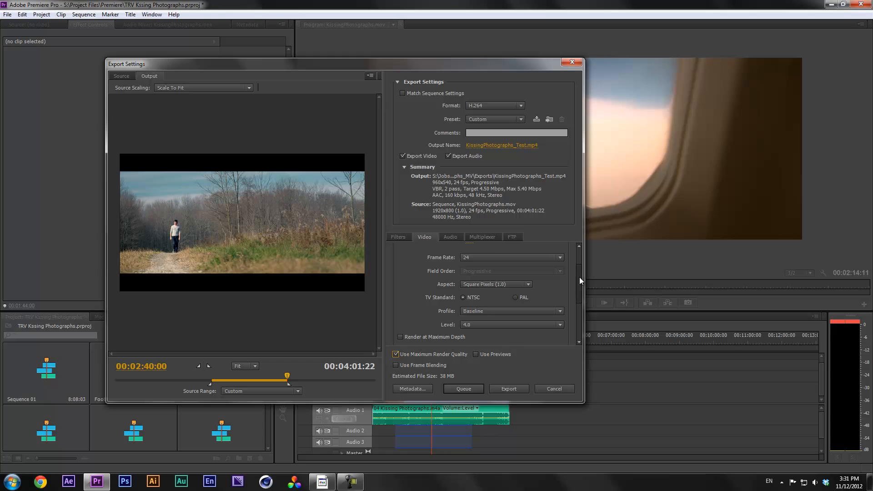
pyautogui.scroll(1, 580, 278)
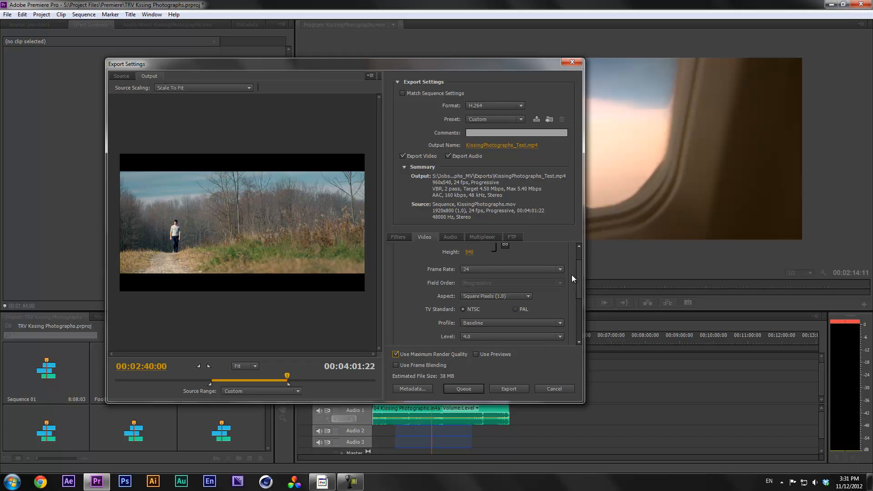
pyautogui.moveTo(577, 273); pyautogui.dragTo(579, 267)
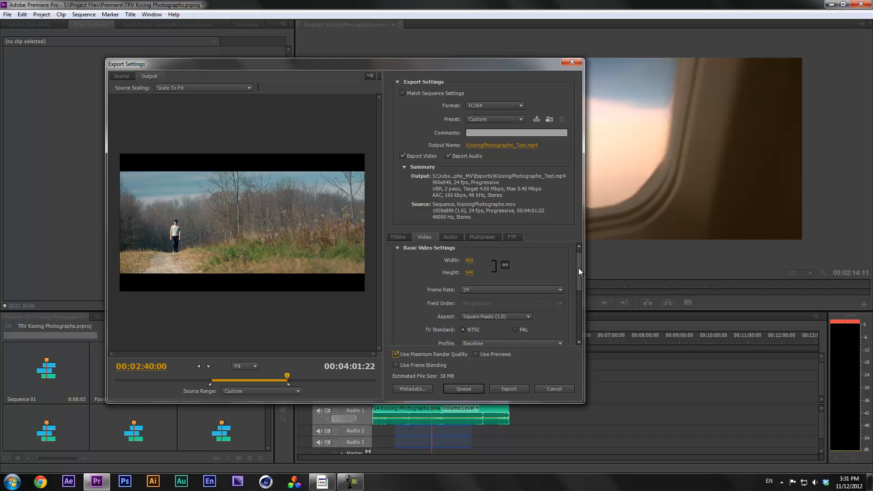
pyautogui.scroll(-2, 579, 269)
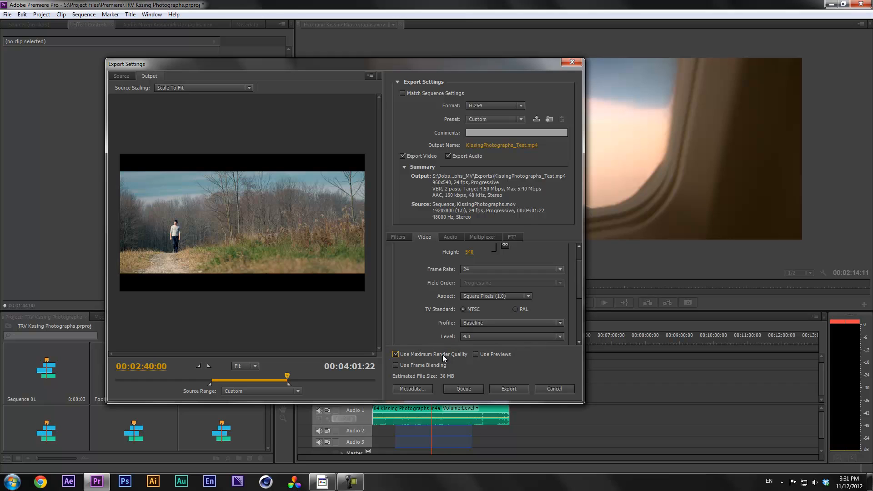
pyautogui.click(490, 355)
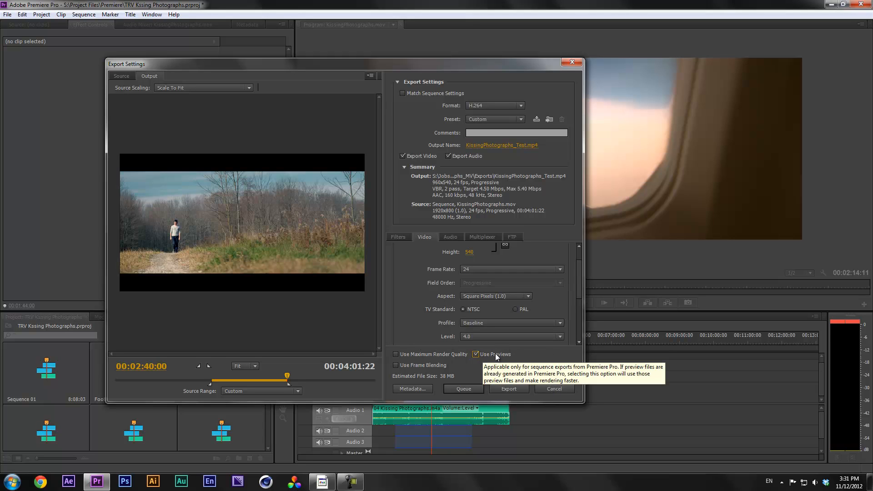
# Move Export Settings aside to check the sequence, then cancel the dialog
pyautogui.moveTo(511, 64); pyautogui.dragTo(871, 138)
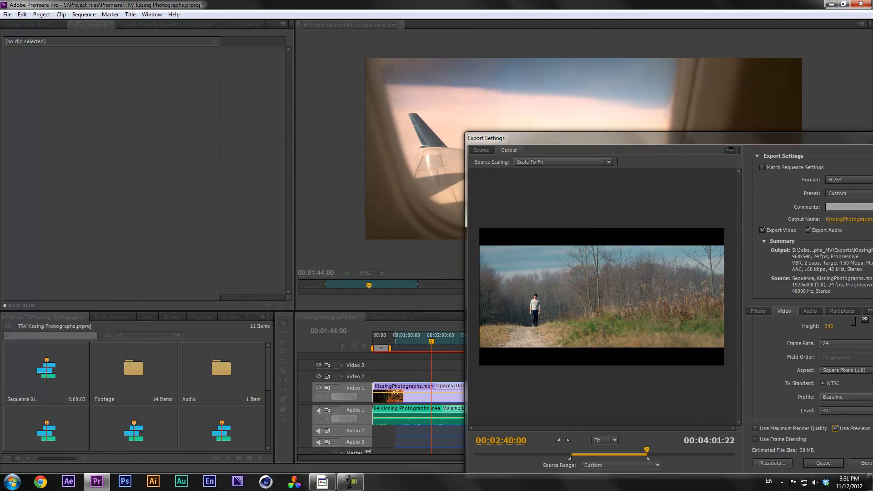
pyautogui.moveTo(648, 145); pyautogui.dragTo(342, 94)
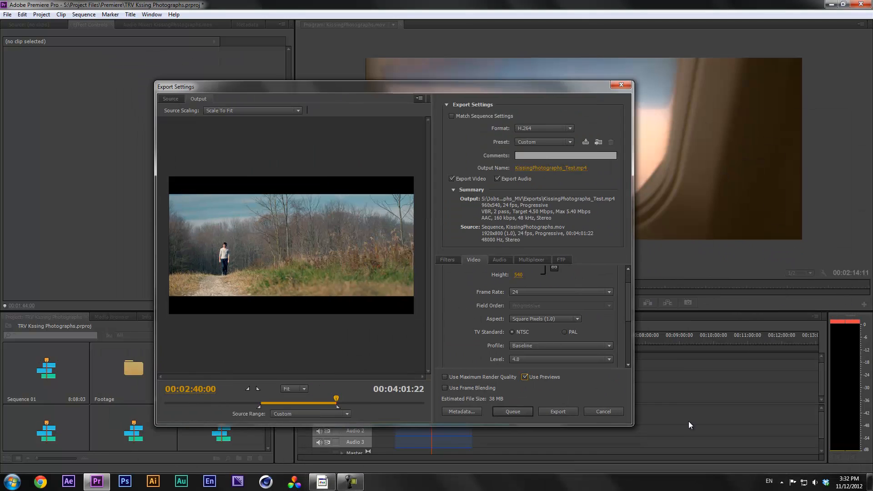
pyautogui.click(604, 413)
# Zoom the timeline, hide the Work Area Bar, and mark In at 00:01:00:00 and Out near 1:14
pyautogui.press('=')
pyautogui.press('=')
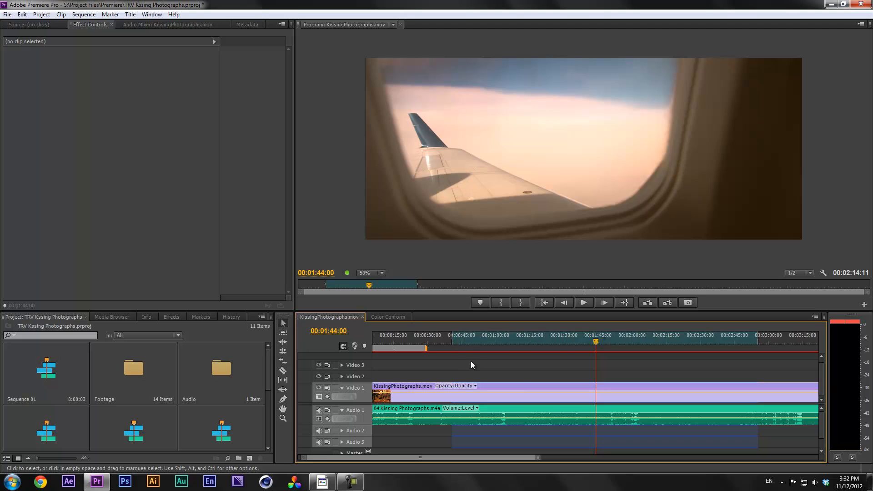
pyautogui.click(523, 337)
pyautogui.click(815, 316)
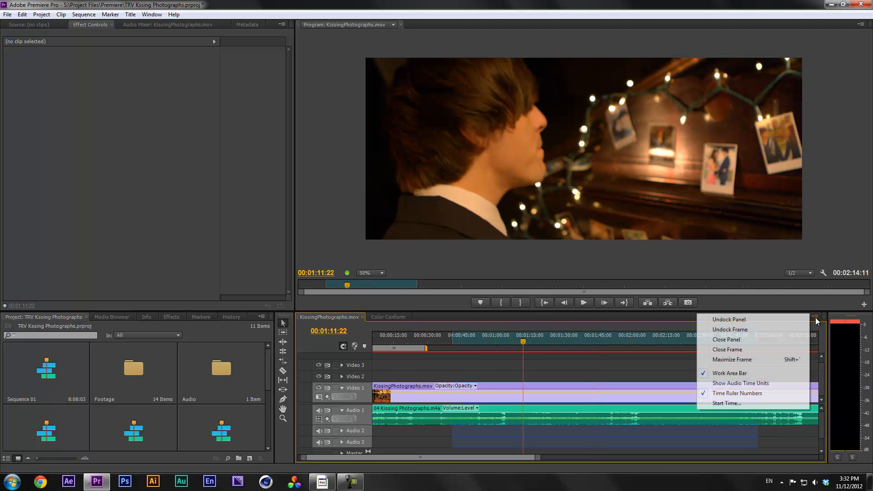
pyautogui.click(739, 373)
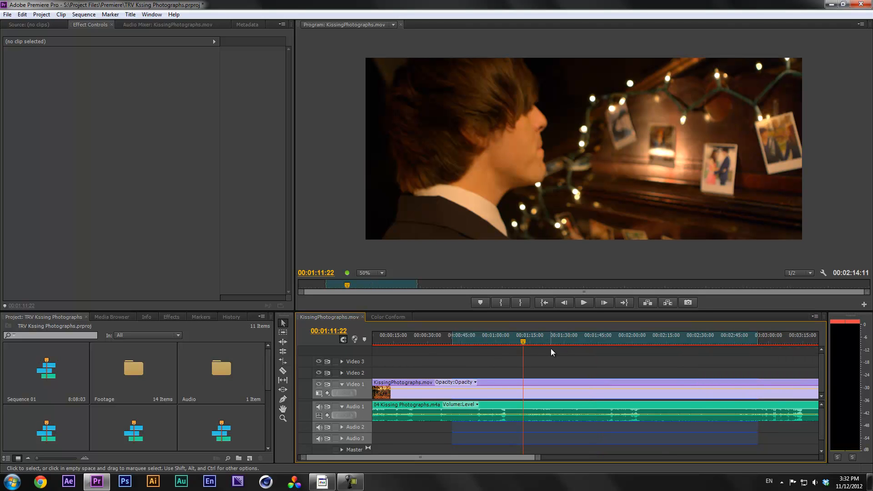
pyautogui.click(481, 337)
pyautogui.press('i')
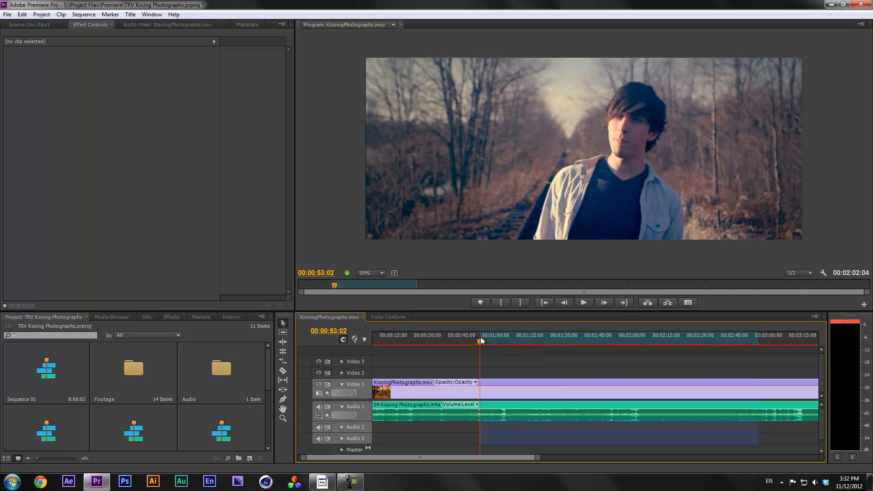
pyautogui.click(513, 335)
pyautogui.press('o')
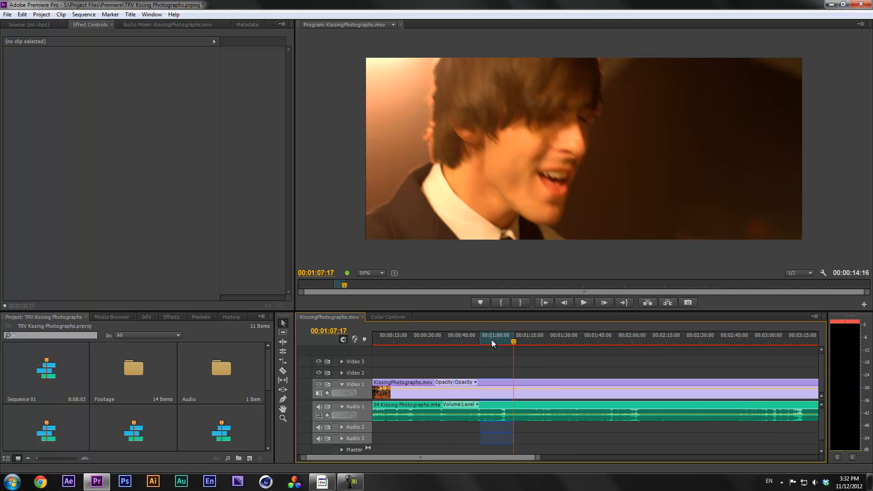
# Cancel the first Render In to Out, shorten the range to about two seconds, and render it
pyautogui.click(84, 14)
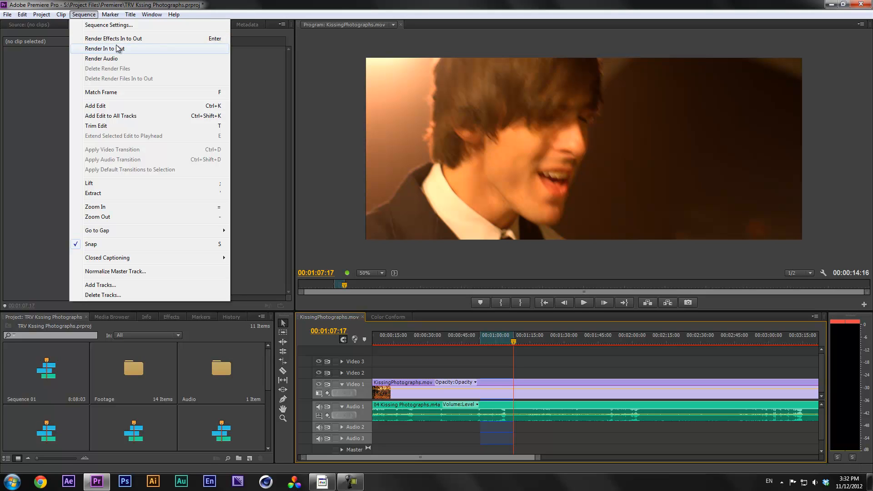
pyautogui.click(114, 48)
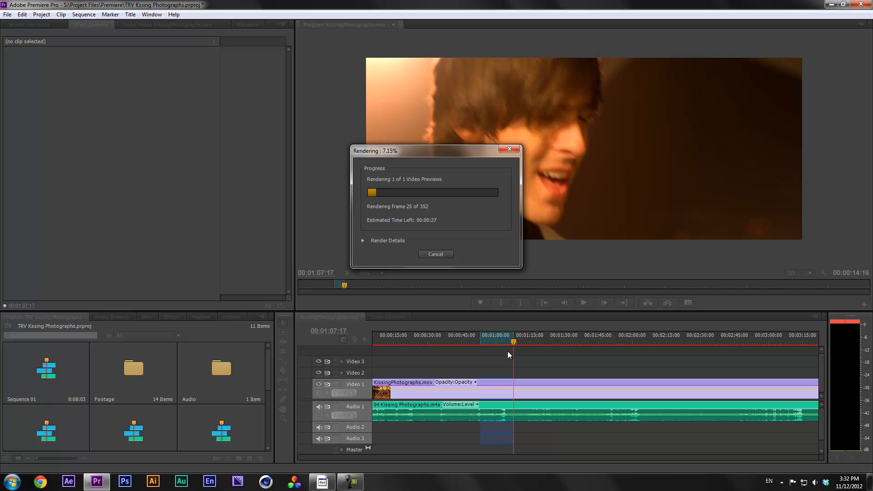
pyautogui.click(435, 254)
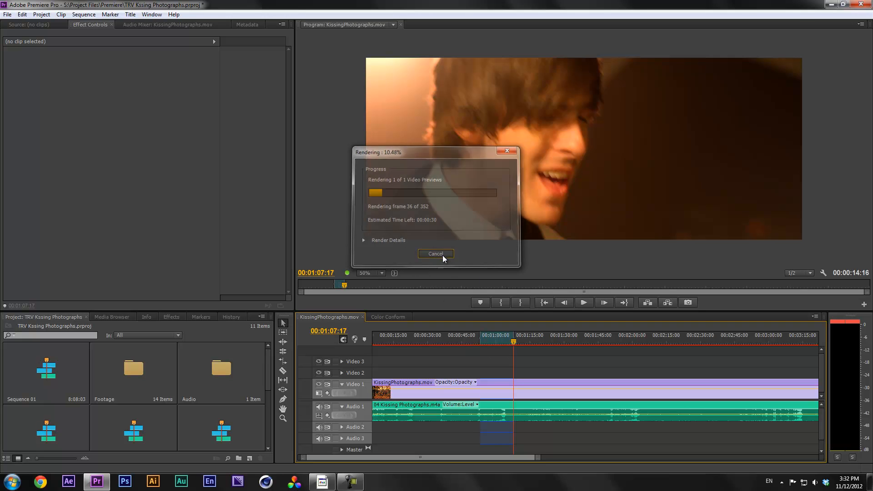
pyautogui.moveTo(513, 335); pyautogui.dragTo(485, 335)
pyautogui.click(84, 14)
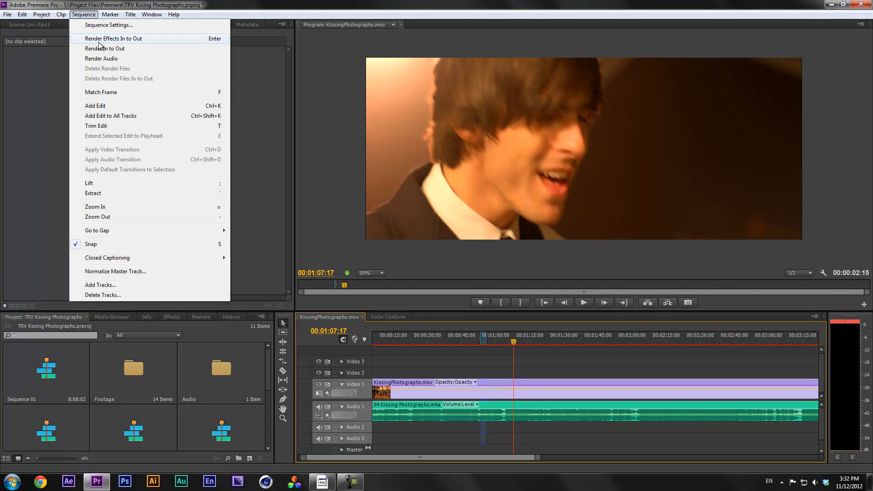
pyautogui.click(108, 50)
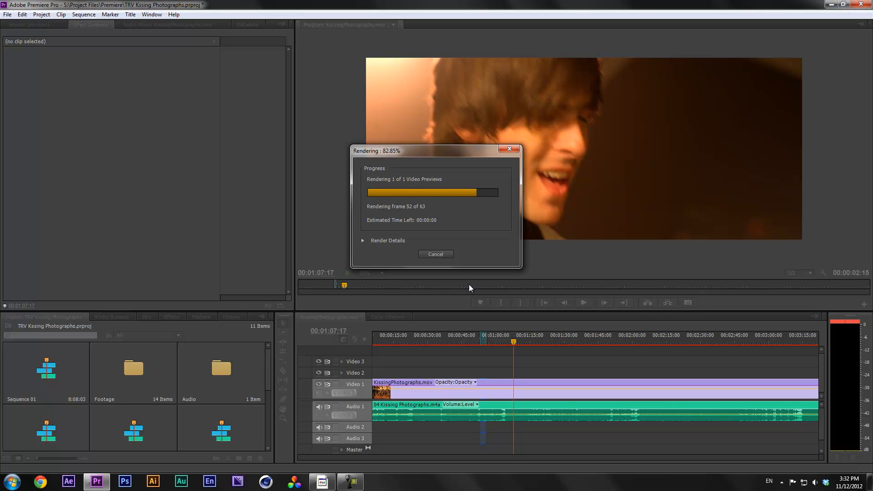
pyautogui.press('space')
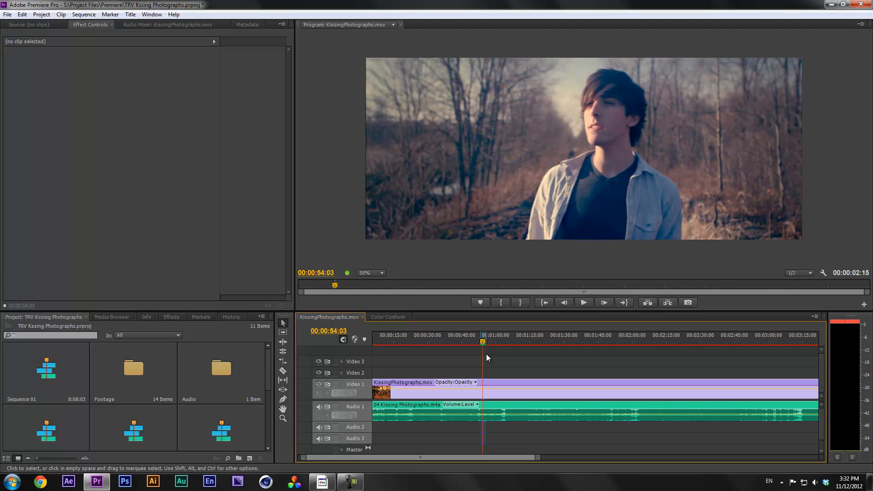
pyautogui.click(480, 345)
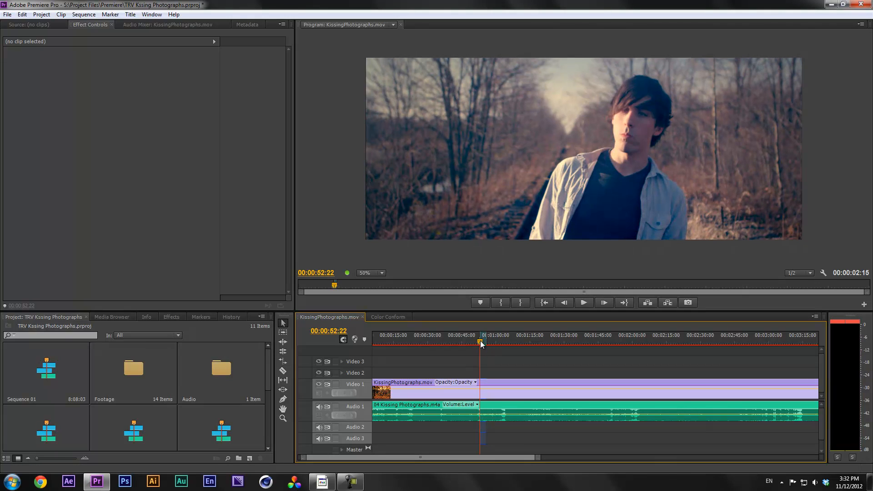
# Open File > Export > Media for the KissingPhotographs sequence
pyautogui.click(8, 14)
pyautogui.moveTo(136, 230)
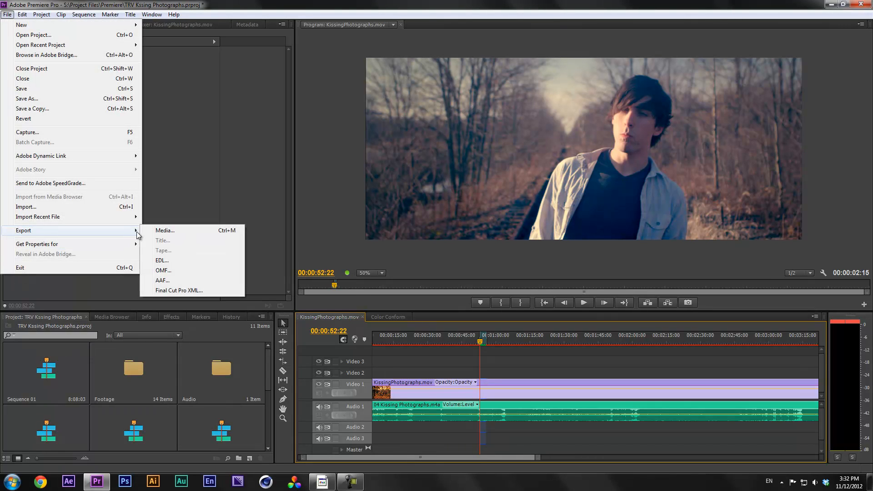
pyautogui.click(164, 230)
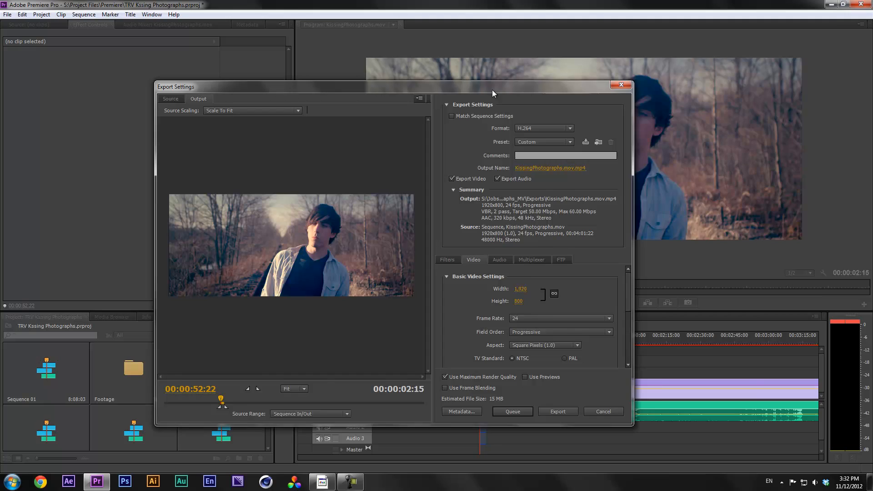
# Reposition the Export Settings window around the screen and turn on Use Frame Blending
pyautogui.moveTo(492, 90); pyautogui.dragTo(696, 36)
pyautogui.moveTo(635, 28); pyautogui.dragTo(862, 61)
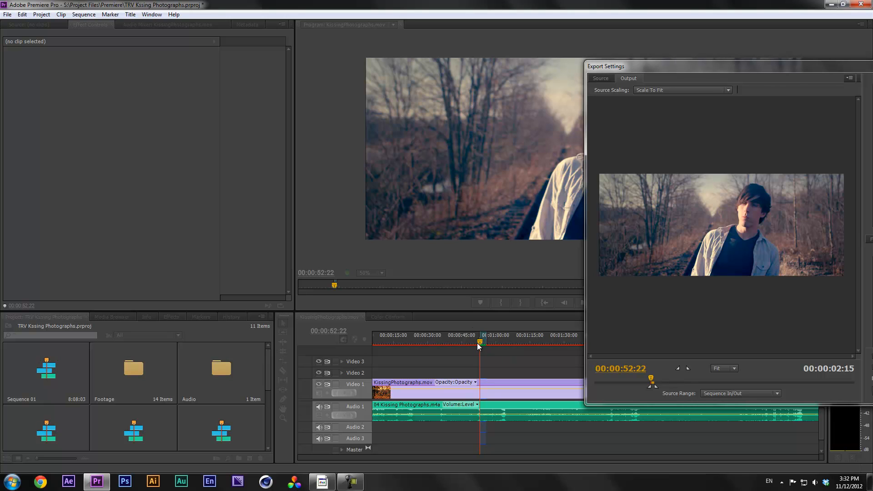
pyautogui.moveTo(754, 69); pyautogui.dragTo(421, 115)
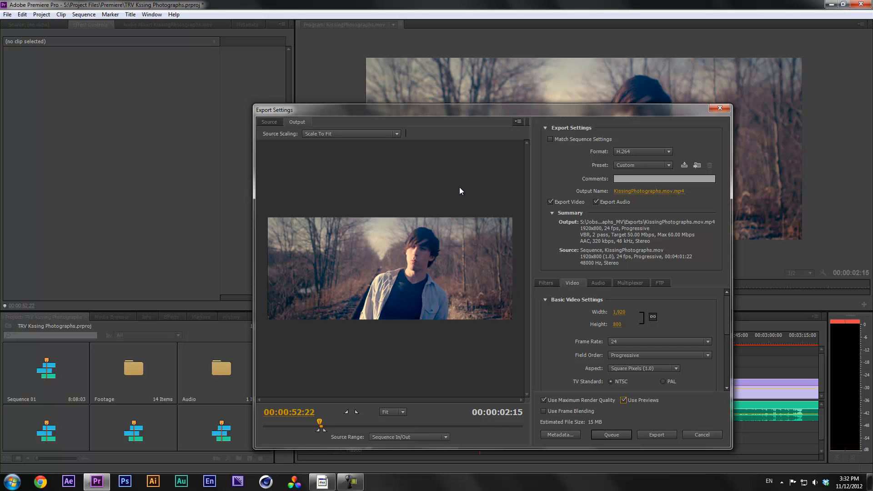
pyautogui.moveTo(485, 110); pyautogui.dragTo(274, 45)
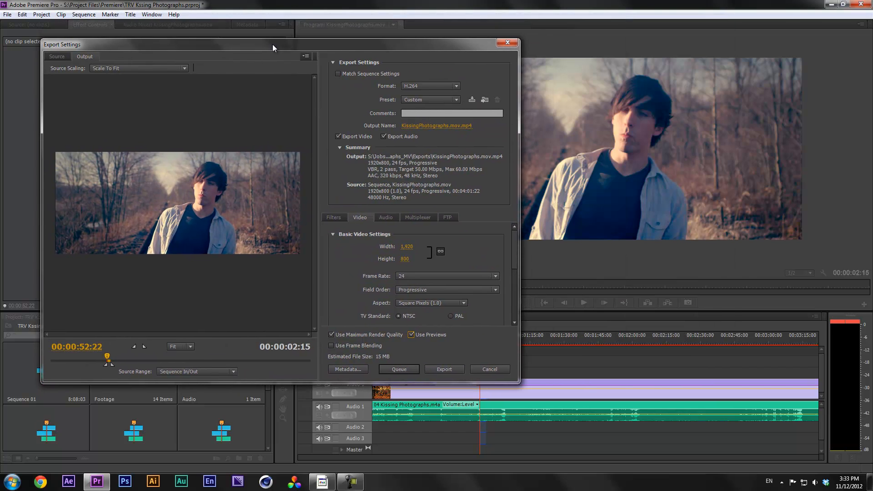
pyautogui.moveTo(272, 45); pyautogui.dragTo(544, 55)
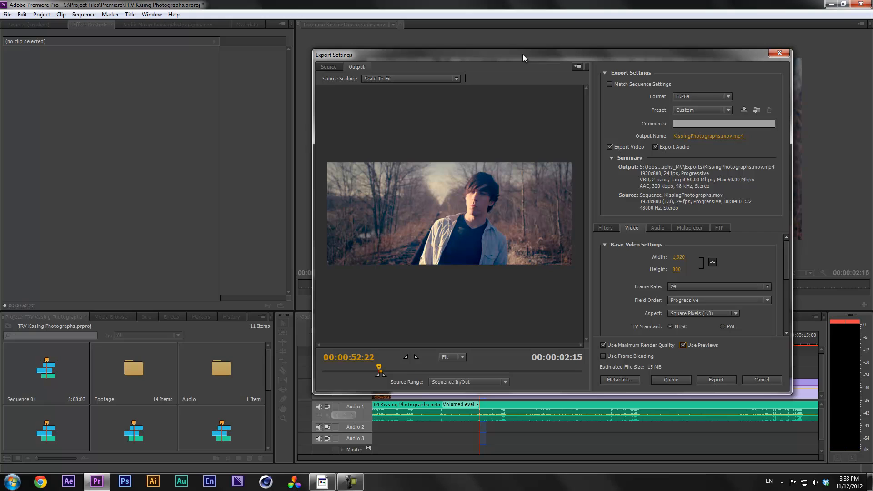
pyautogui.moveTo(537, 57); pyautogui.dragTo(451, 59)
pyautogui.moveTo(620, 346)
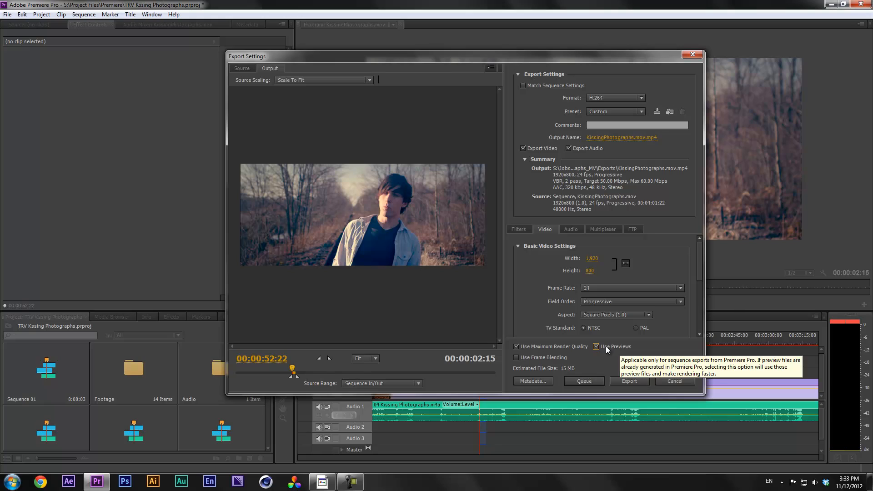
pyautogui.moveTo(605, 59); pyautogui.dragTo(563, 58)
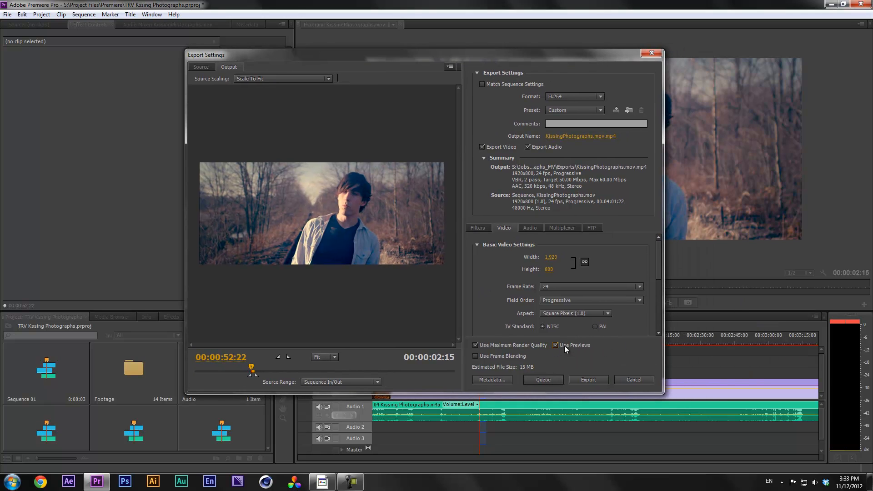
pyautogui.moveTo(657, 256)
pyautogui.mouseDown()
pyautogui.moveTo(657, 267)
pyautogui.moveTo(659, 247)
pyautogui.moveTo(657, 267)
pyautogui.mouseUp()
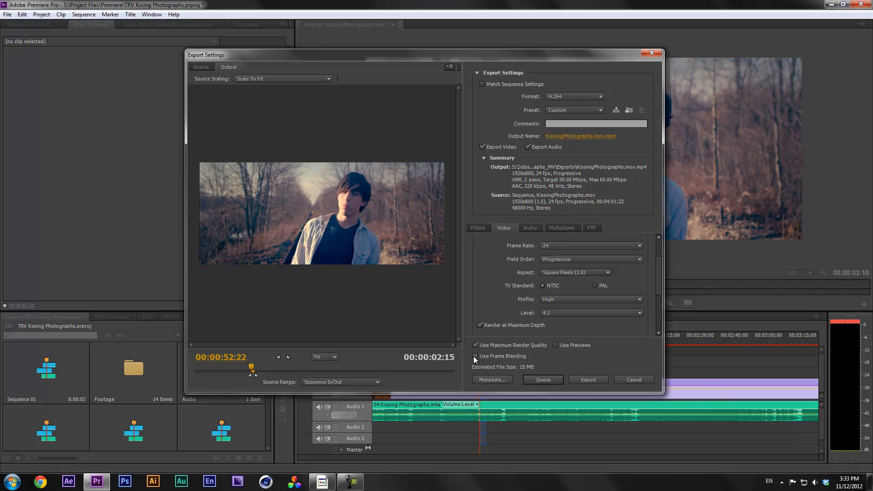
# Close Export Settings, razor out a short Video 1 piece near 00:01:08:17, and set it to 50% speed
pyautogui.click(644, 380)
pyautogui.click(516, 339)
pyautogui.press('=')
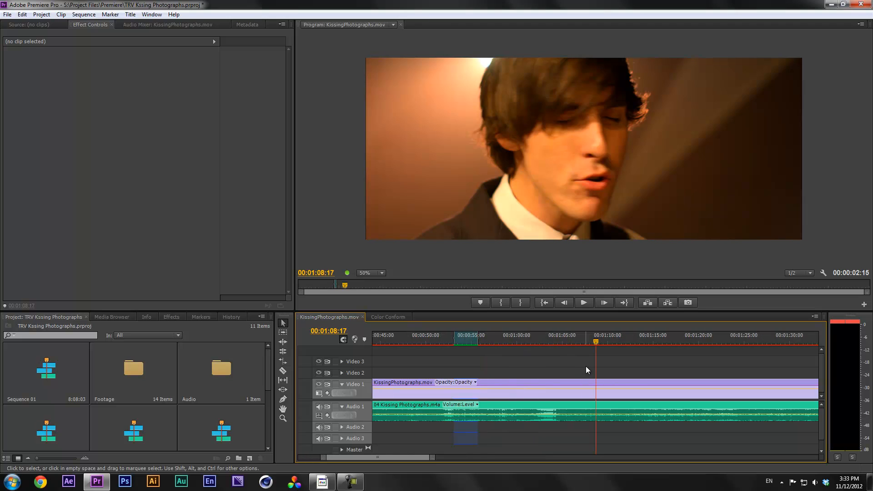
pyautogui.click(583, 386)
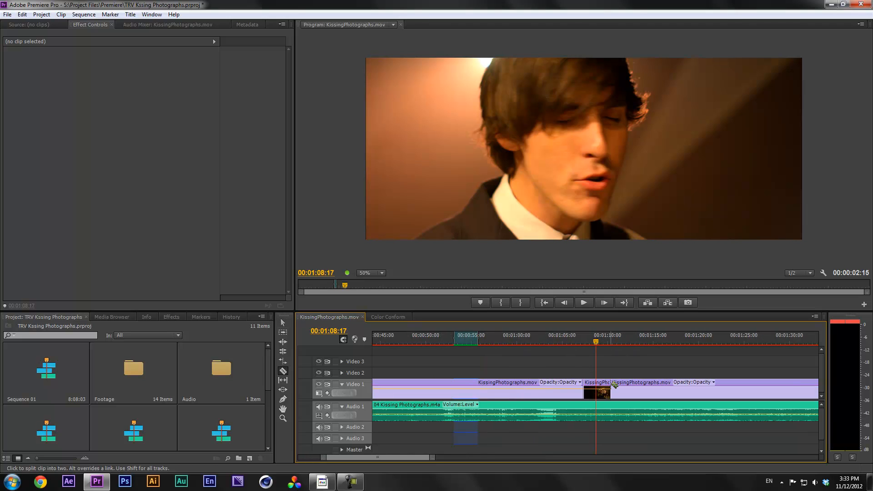
pyautogui.click(611, 388)
pyautogui.rightClick(591, 386)
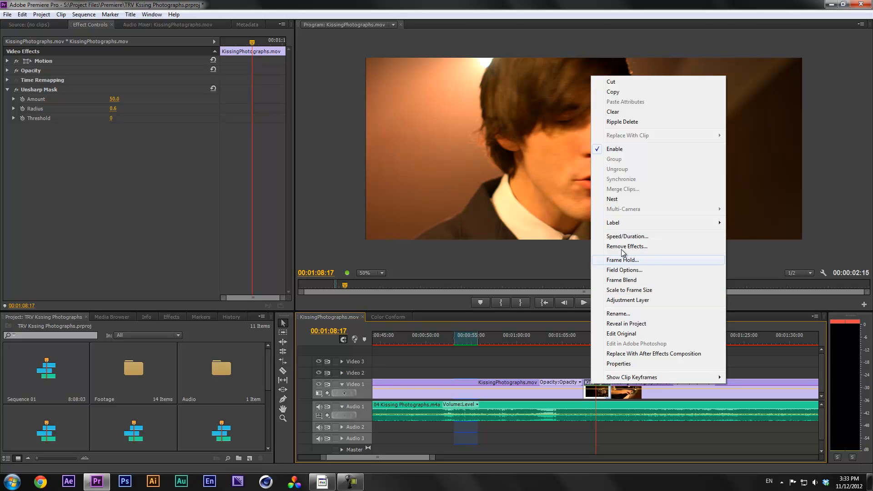
pyautogui.click(627, 236)
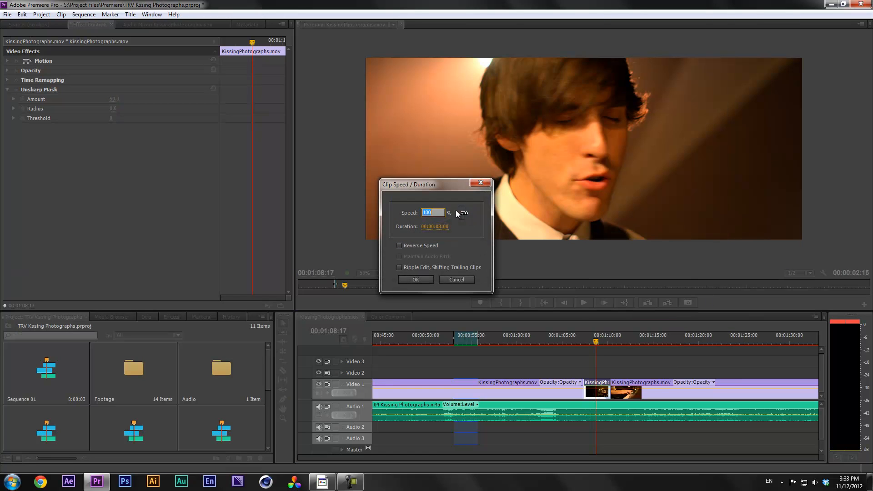
pyautogui.write('50')
pyautogui.click(416, 278)
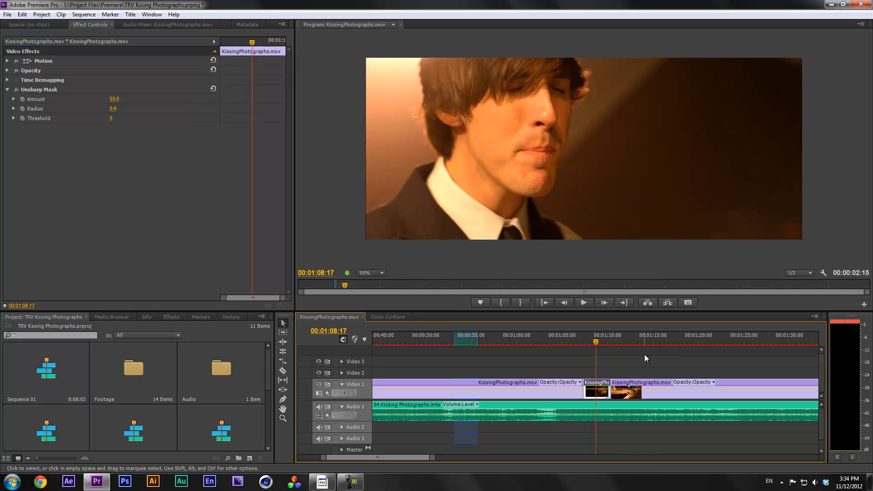
# Play back the slowed piece, apply Frame Blend to it, and replay the blended section
pyautogui.click(587, 341)
pyautogui.press('space')
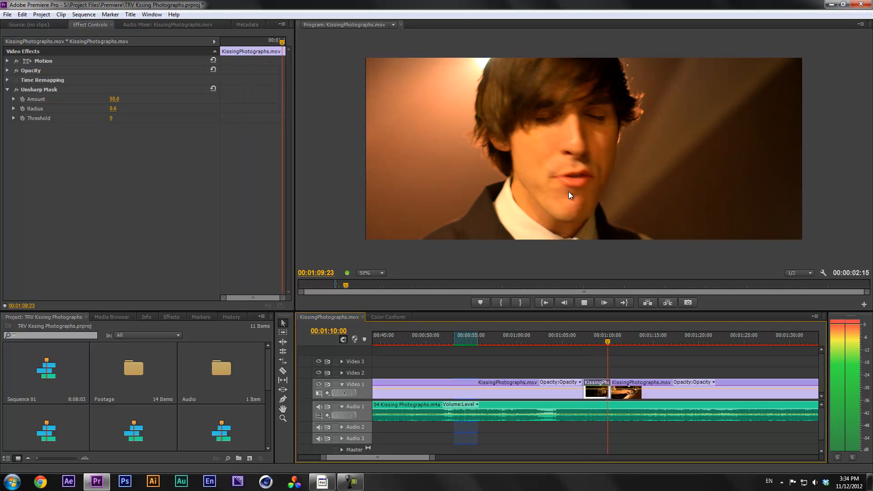
pyautogui.press('space')
pyautogui.click(599, 339)
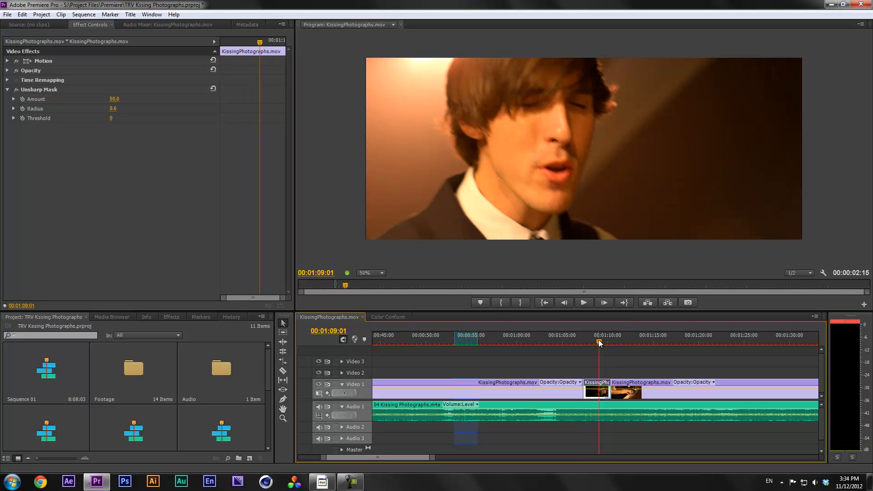
pyautogui.rightClick(595, 396)
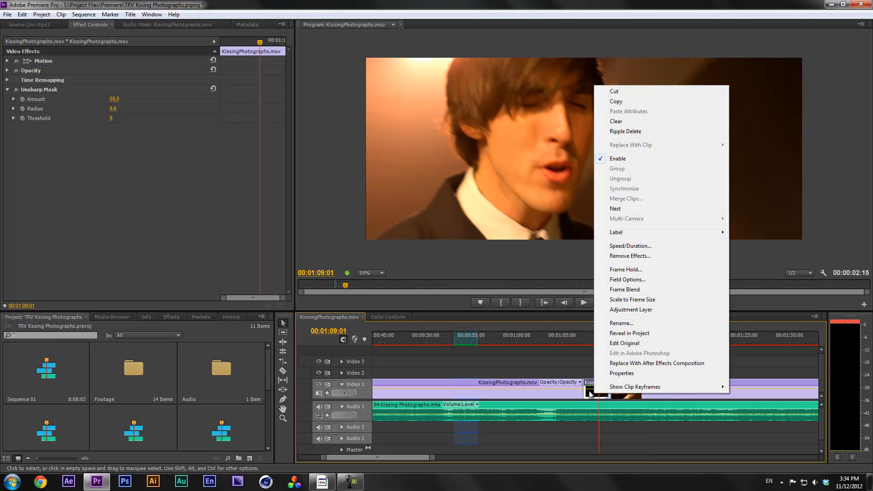
pyautogui.click(626, 290)
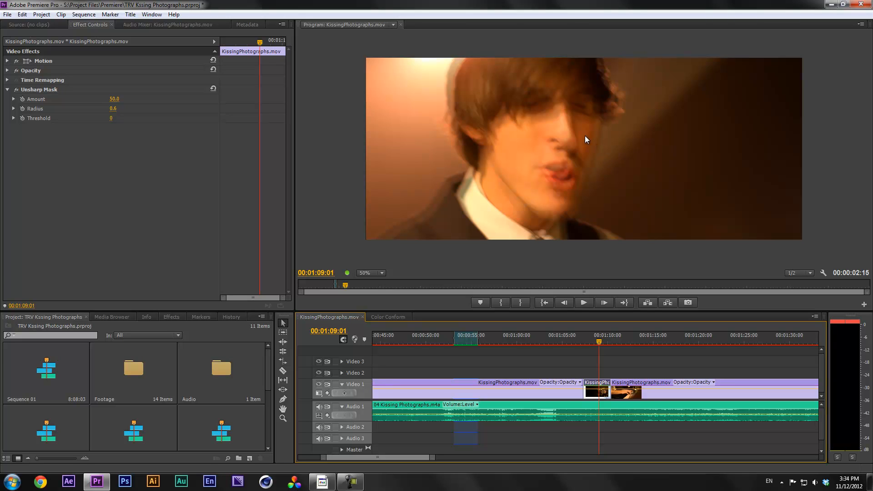
pyautogui.click(583, 337)
pyautogui.press('space')
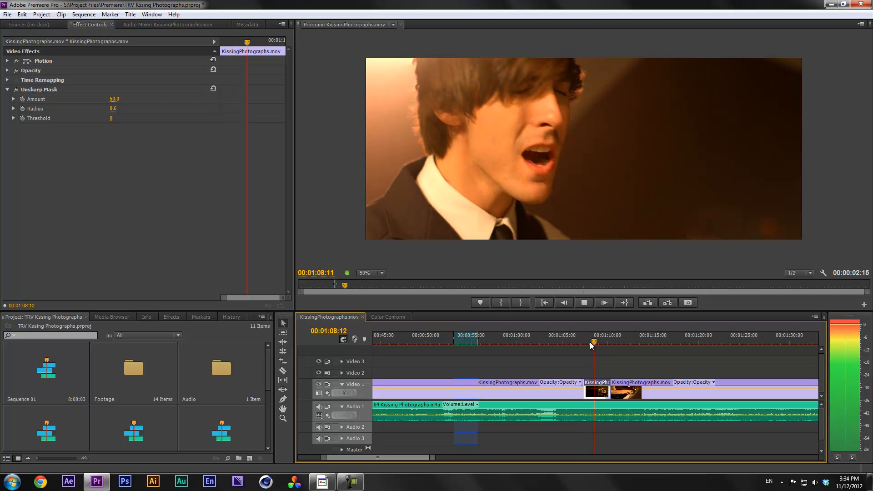
pyautogui.press('space')
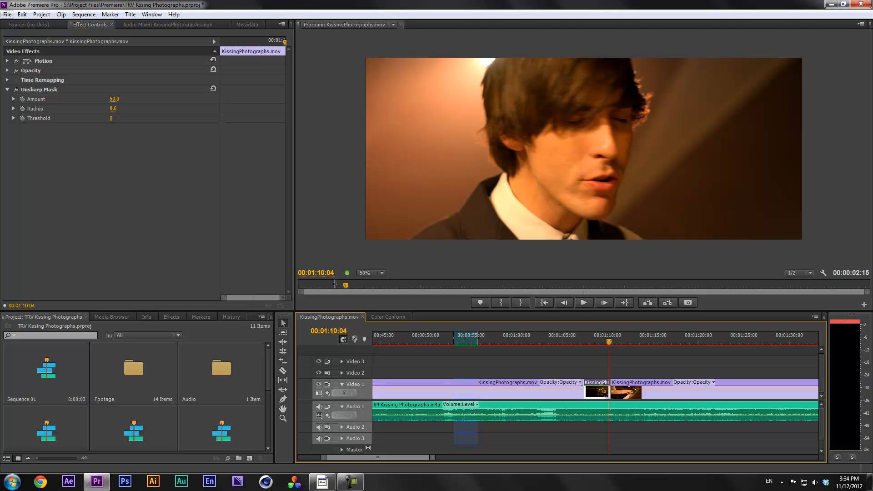
pyautogui.click(7, 14)
# Open File > Export > Media, reposition the dialog, and open the Metadata Export options
pyautogui.moveTo(64, 232)
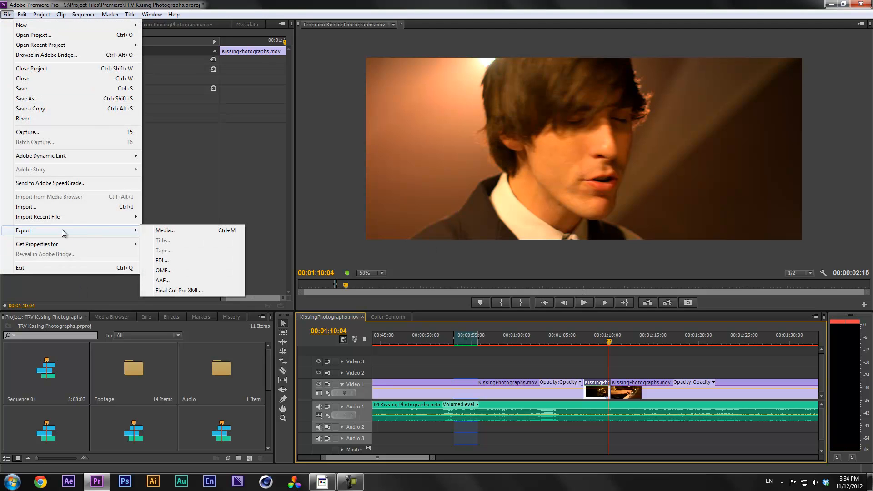
pyautogui.click(184, 232)
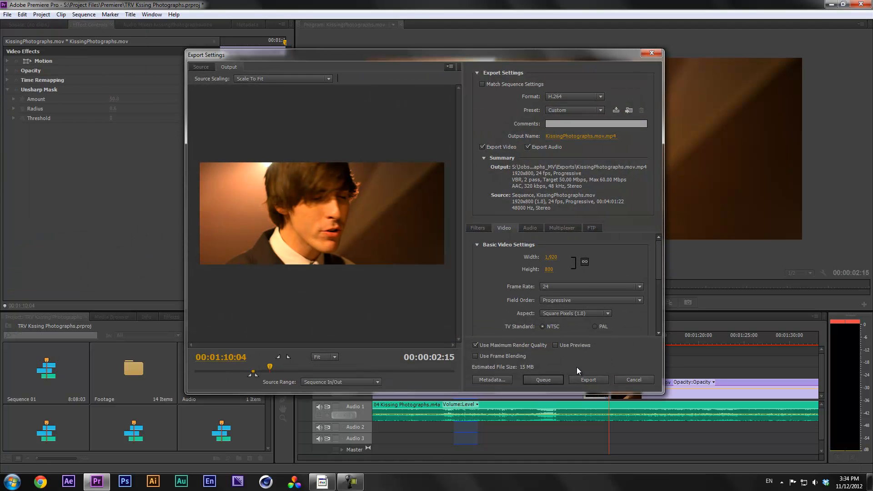
pyautogui.moveTo(547, 56); pyautogui.dragTo(367, 63)
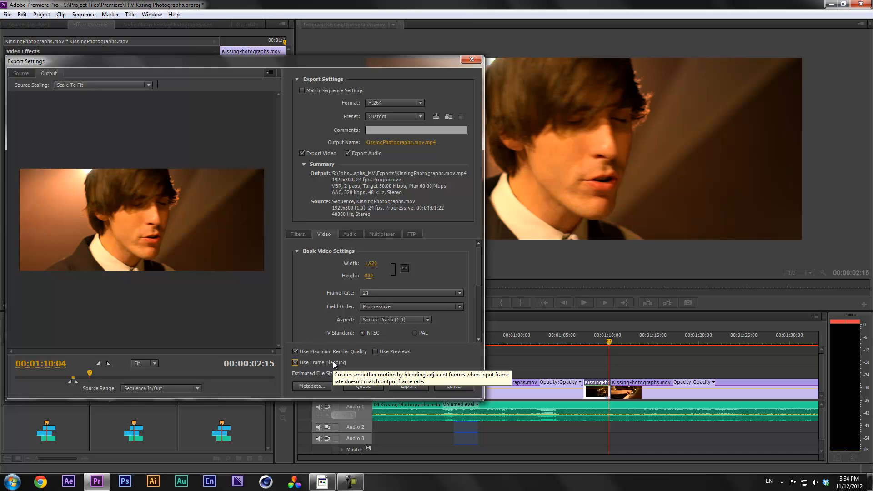
pyautogui.moveTo(356, 65); pyautogui.dragTo(400, 72)
pyautogui.moveTo(384, 62); pyautogui.dragTo(395, 60)
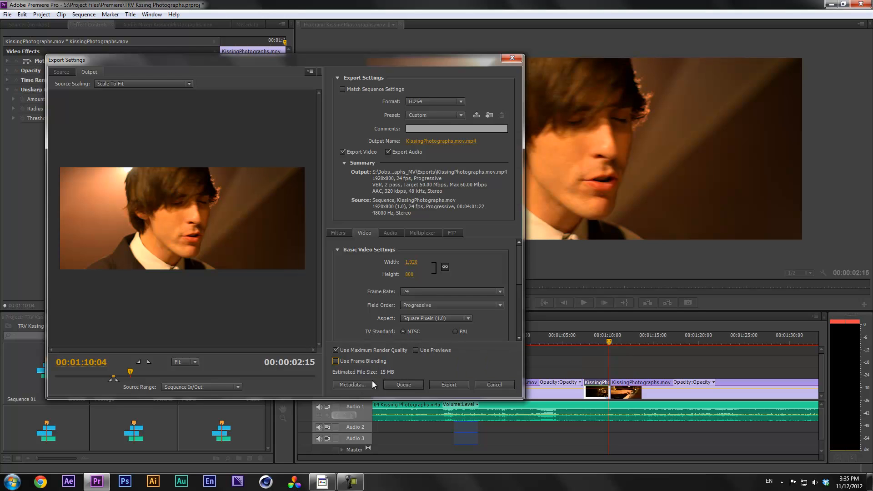
pyautogui.click(355, 385)
pyautogui.moveTo(416, 217); pyautogui.dragTo(425, 193)
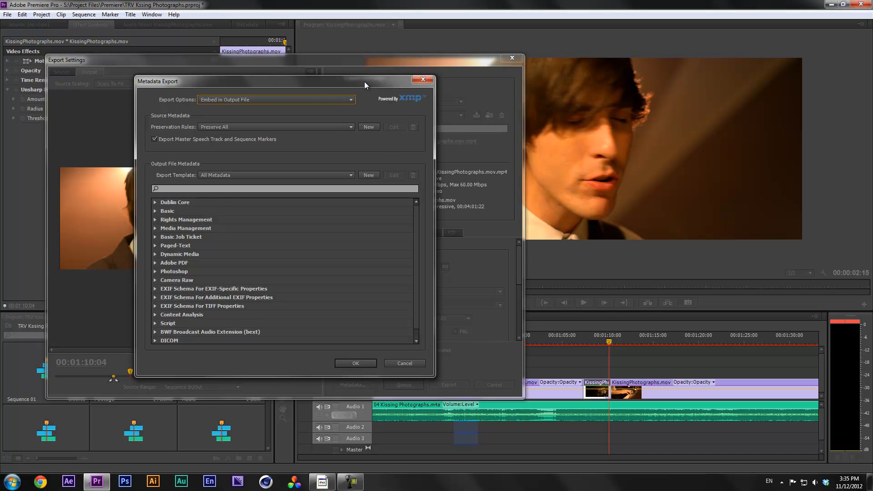
# Close the Metadata Export dialog and shift the Export Settings window to the right
pyautogui.moveTo(364, 83); pyautogui.dragTo(384, 97)
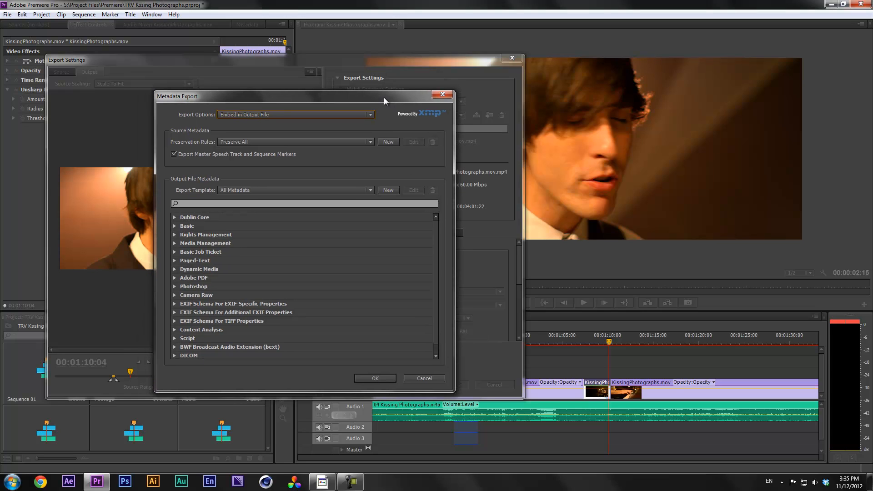
pyautogui.click(442, 94)
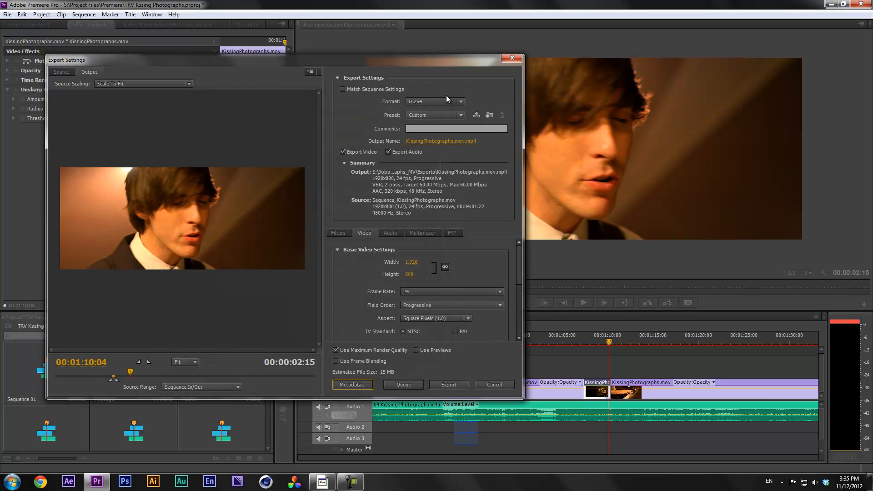
pyautogui.moveTo(259, 63); pyautogui.dragTo(319, 72)
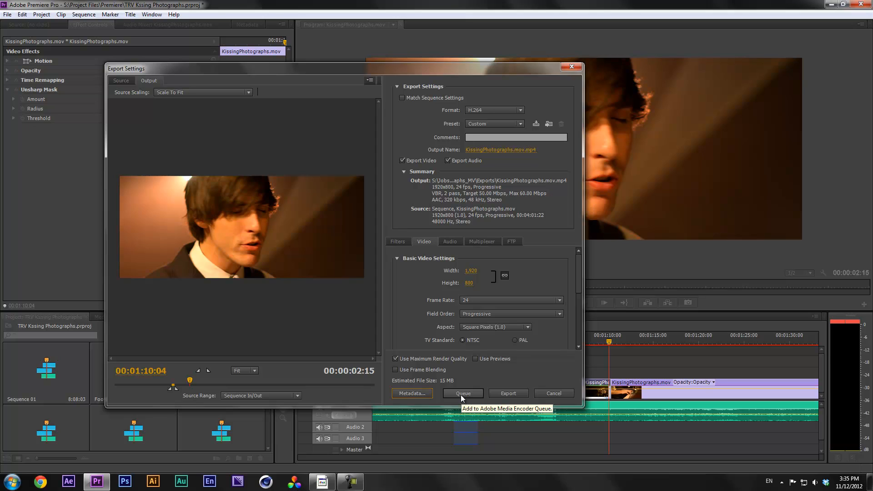
pyautogui.click(507, 394)
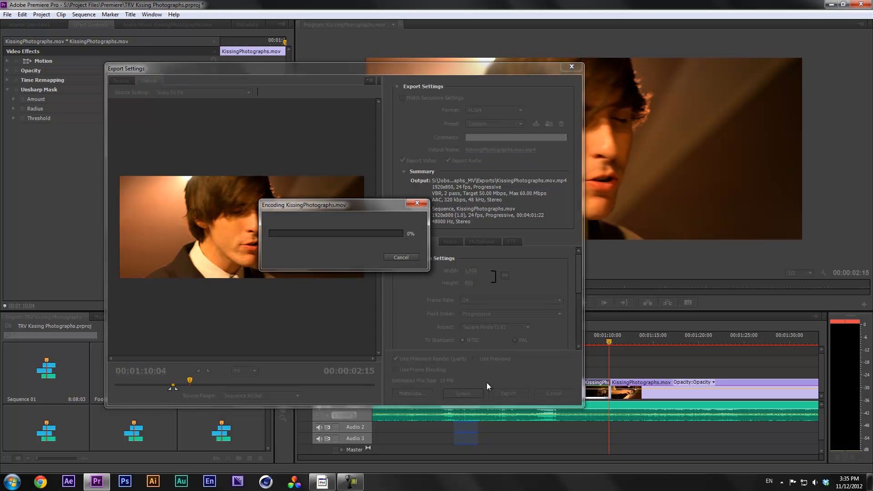
pyautogui.click(401, 258)
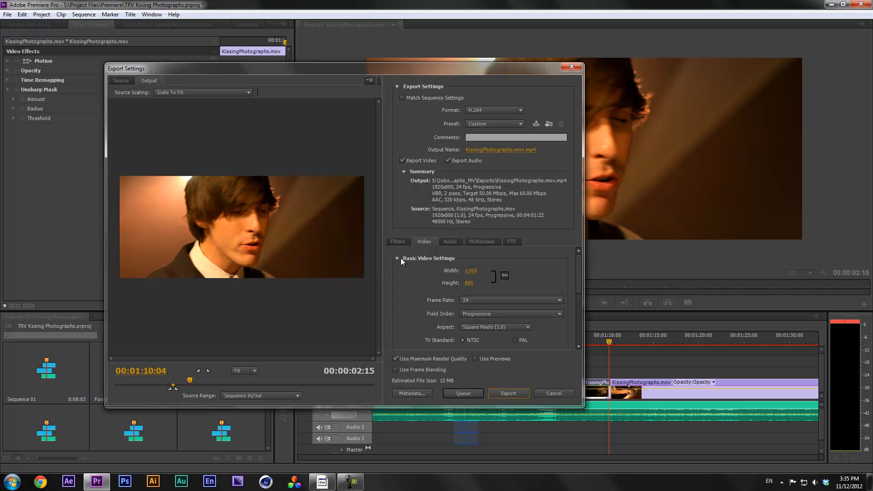
pyautogui.moveTo(362, 69); pyautogui.dragTo(441, 72)
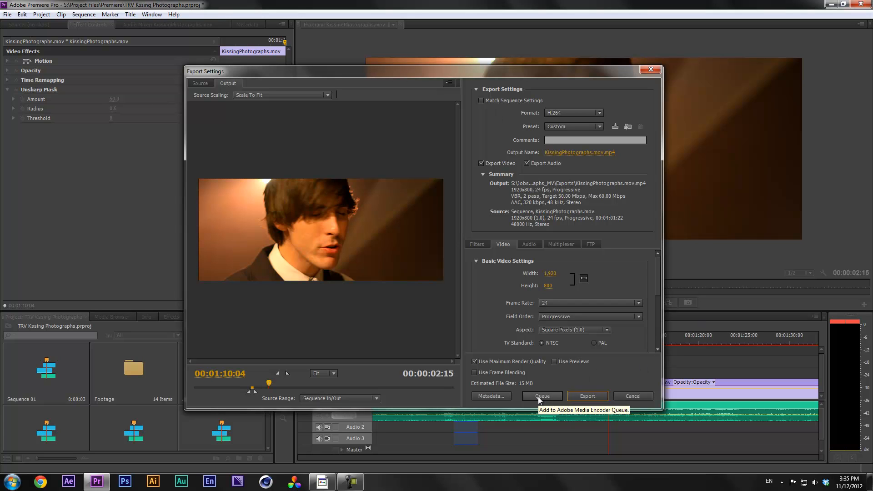
# Try the Sequence In/Out range, then drag the handles to a custom 00:02:12:12 range (794 MB)
pyautogui.moveTo(250, 391); pyautogui.dragTo(209, 391)
pyautogui.moveTo(254, 390); pyautogui.dragTo(374, 390)
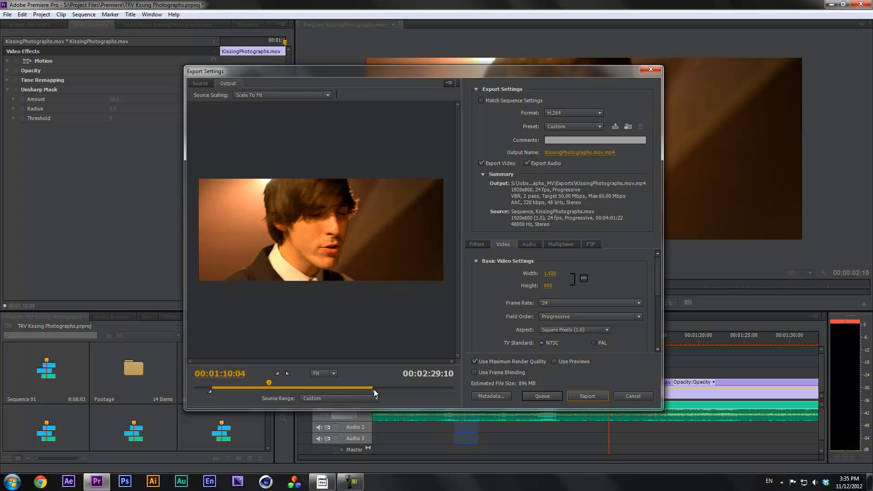
pyautogui.click(337, 398)
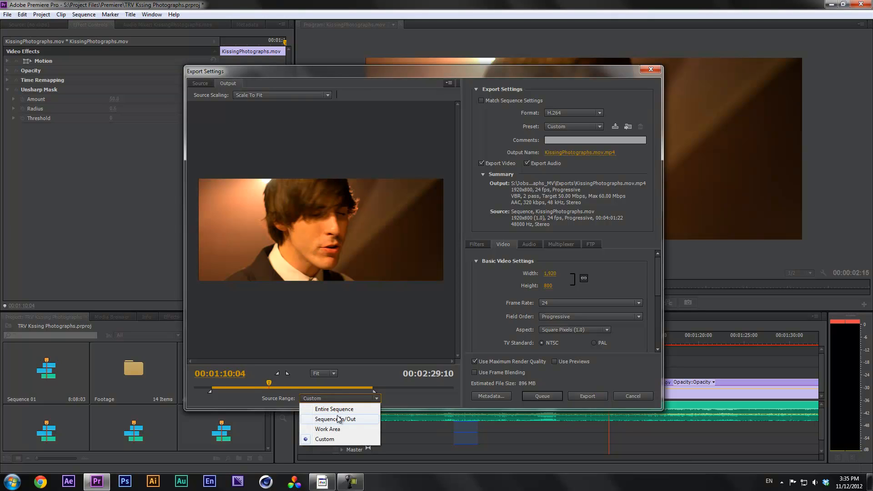
pyautogui.click(339, 419)
pyautogui.moveTo(249, 392); pyautogui.dragTo(366, 390)
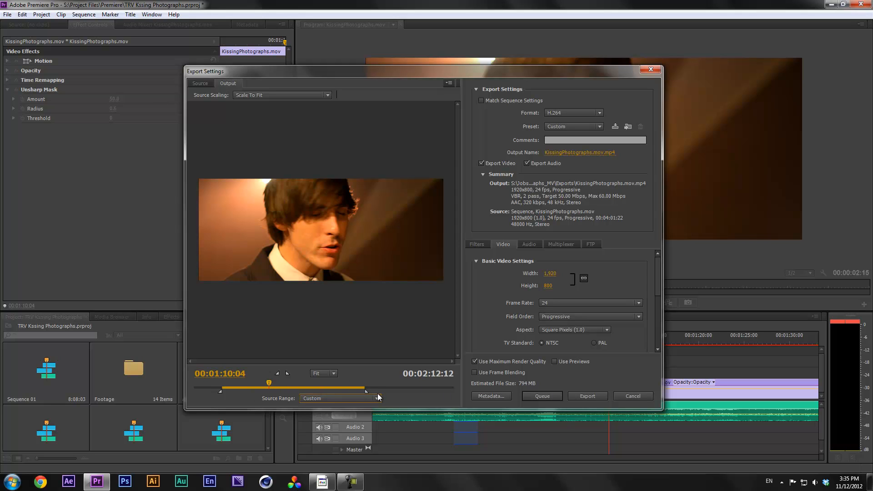
# Queue the export in Media Encoder, reopen its Custom H.264 settings, scrub the preview, then cancel
pyautogui.click(550, 395)
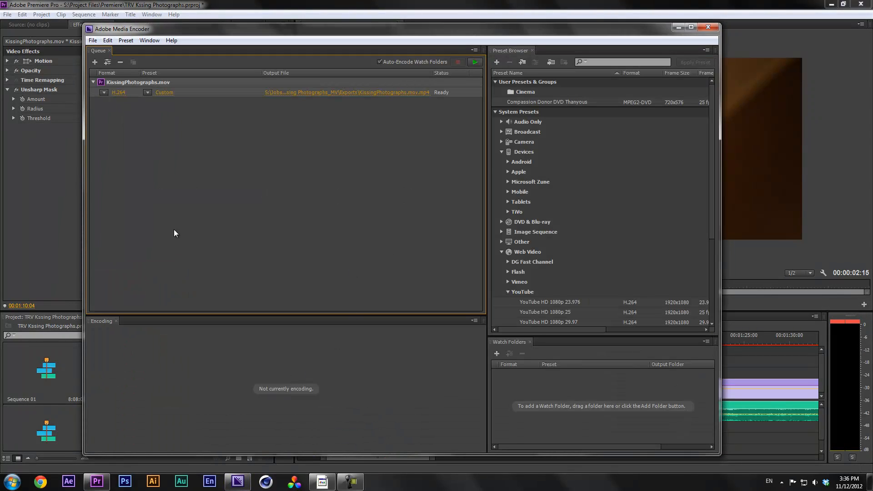
pyautogui.moveTo(364, 29); pyautogui.dragTo(394, 27)
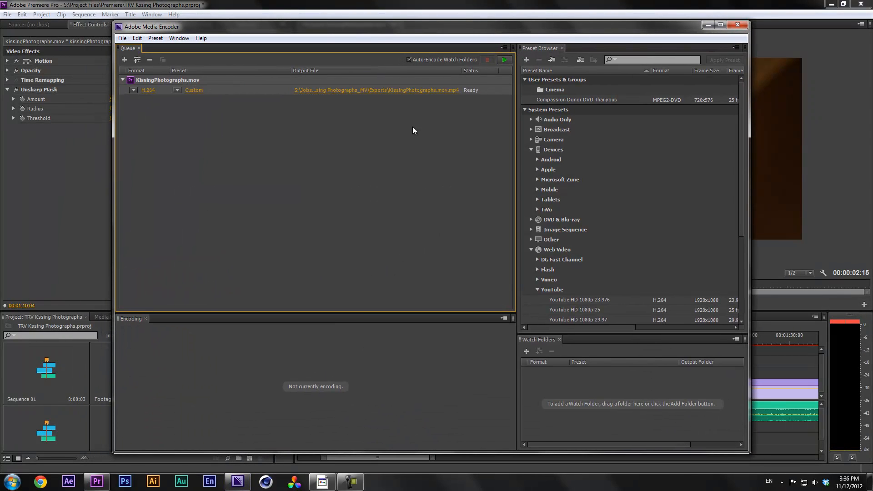
pyautogui.click(149, 90)
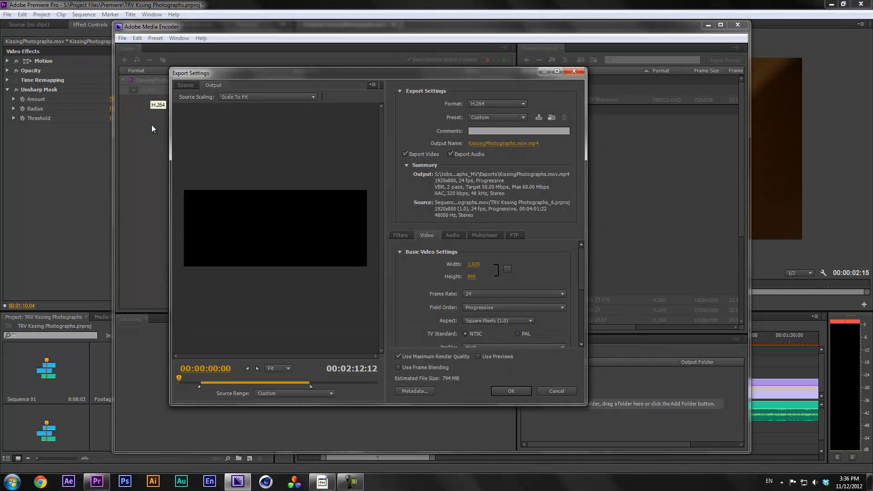
pyautogui.moveTo(582, 263)
pyautogui.mouseDown()
pyautogui.moveTo(582, 325)
pyautogui.moveTo(582, 262)
pyautogui.mouseUp()
pyautogui.moveTo(178, 378); pyautogui.dragTo(256, 379)
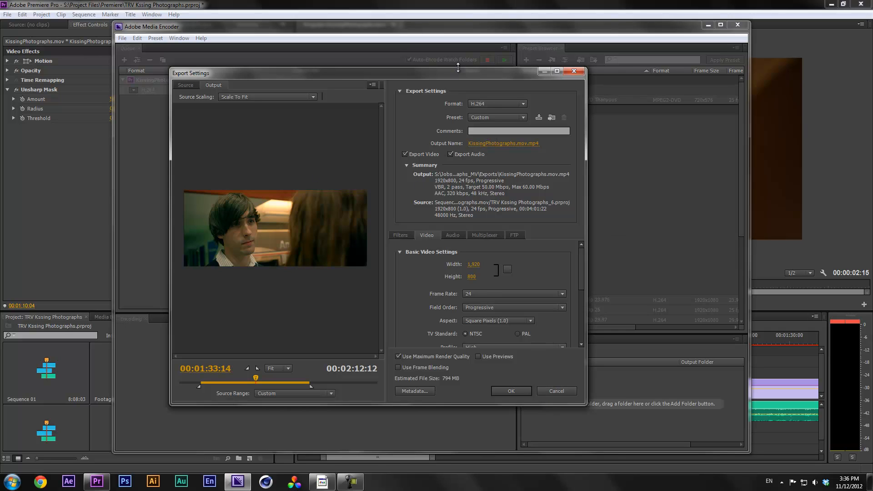
pyautogui.moveTo(469, 83); pyautogui.dragTo(511, 85)
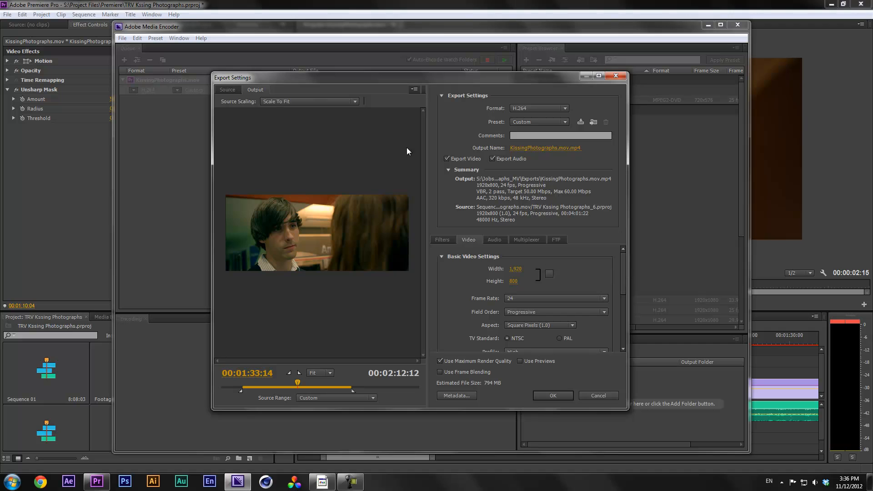
pyautogui.click(605, 396)
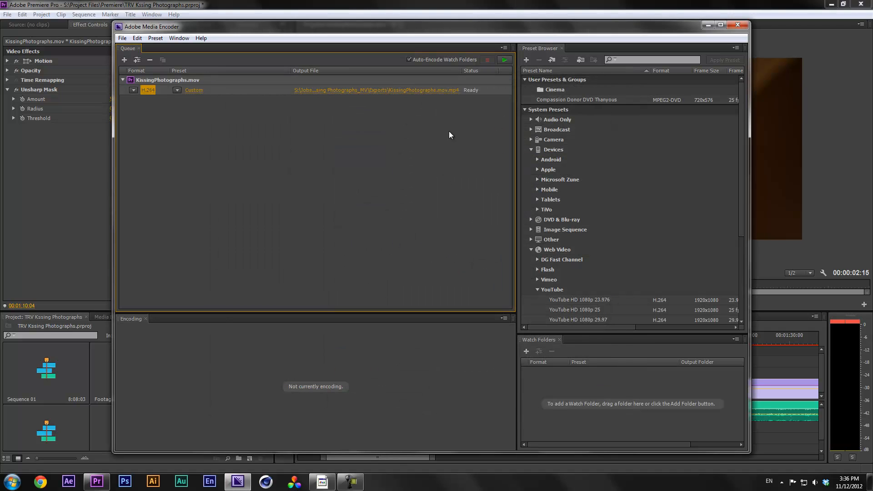
# Start the Media Encoder queue and switch between Premiere Pro and Media Encoder to check encoding progress
pyautogui.click(504, 59)
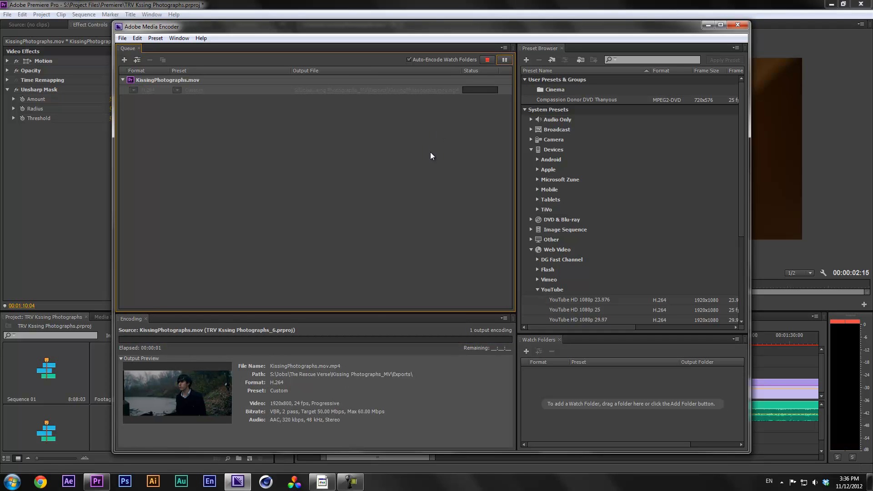
pyautogui.click(768, 431)
pyautogui.moveTo(537, 342)
pyautogui.mouseDown()
pyautogui.moveTo(550, 337)
pyautogui.moveTo(534, 342)
pyautogui.mouseUp()
pyautogui.hotkey('alt', 'Tab')
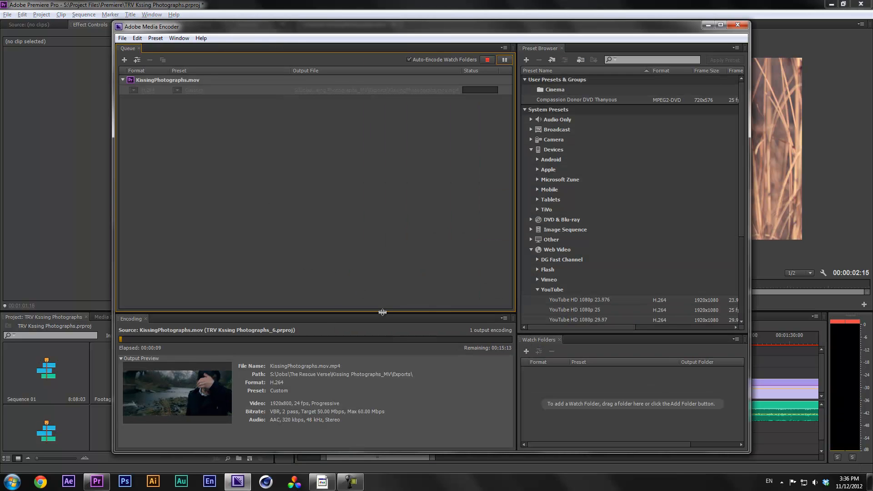
pyautogui.hotkey('alt', 'Tab')
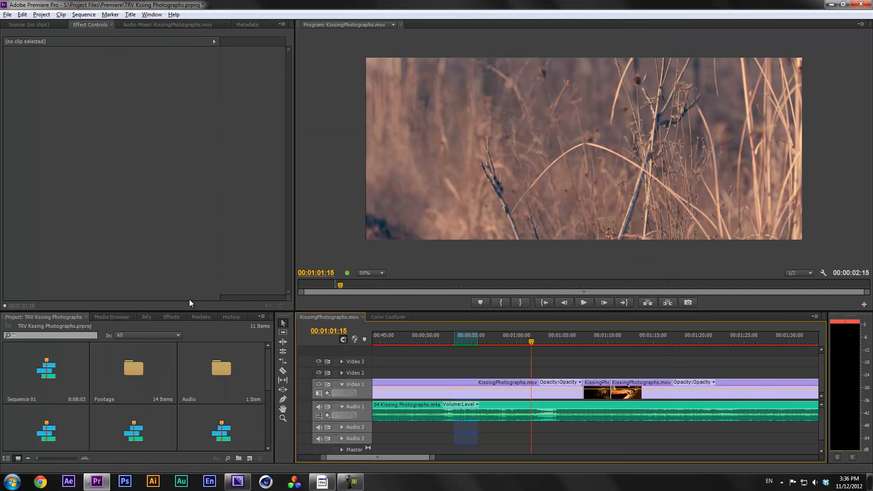
pyautogui.hotkey('alt', 'Tab')
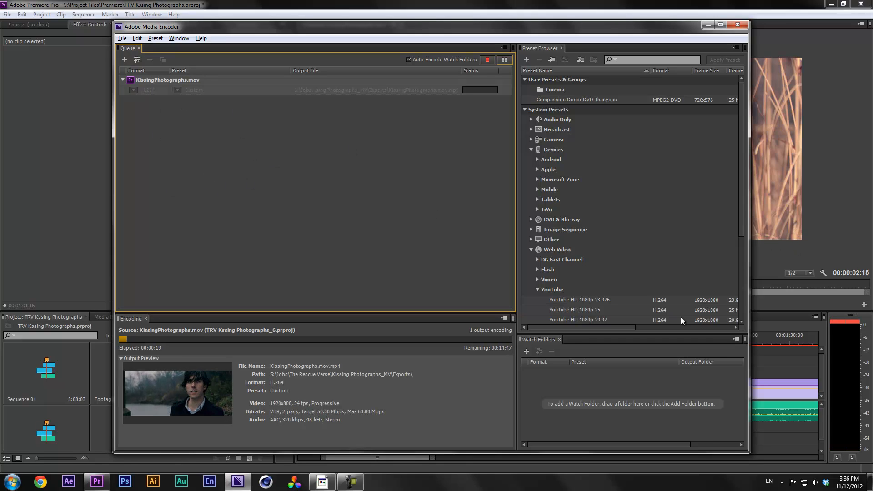
pyautogui.click(764, 308)
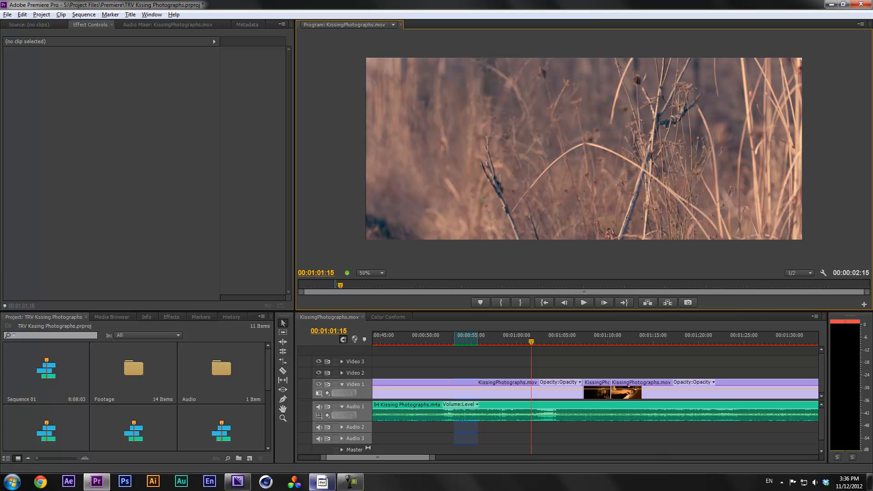
pyautogui.moveTo(249, 478)
pyautogui.click(238, 481)
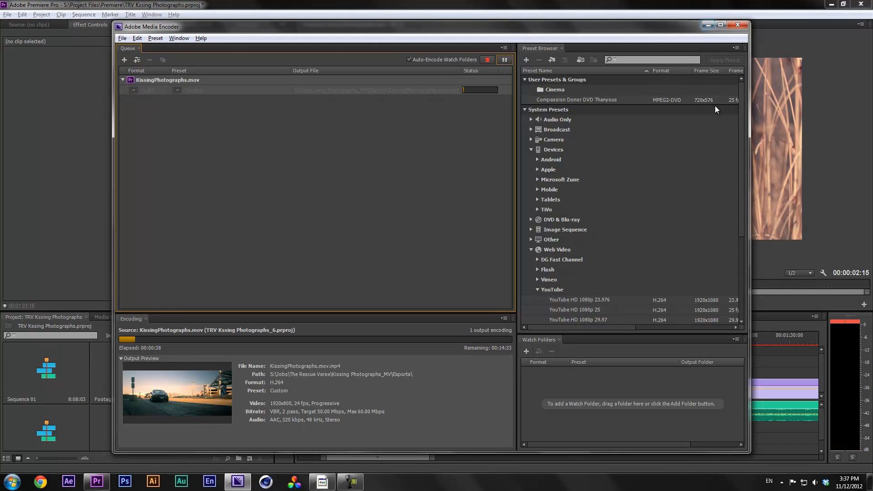
# Minimize Media Encoder and play the sequence from about 00:00:54, then collapse the Devices and Web Video preset groups
pyautogui.click(708, 25)
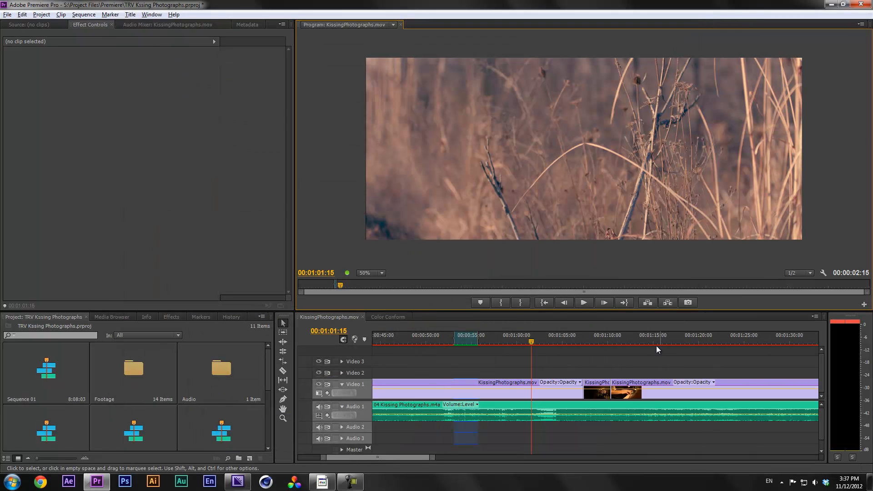
pyautogui.moveTo(237, 485)
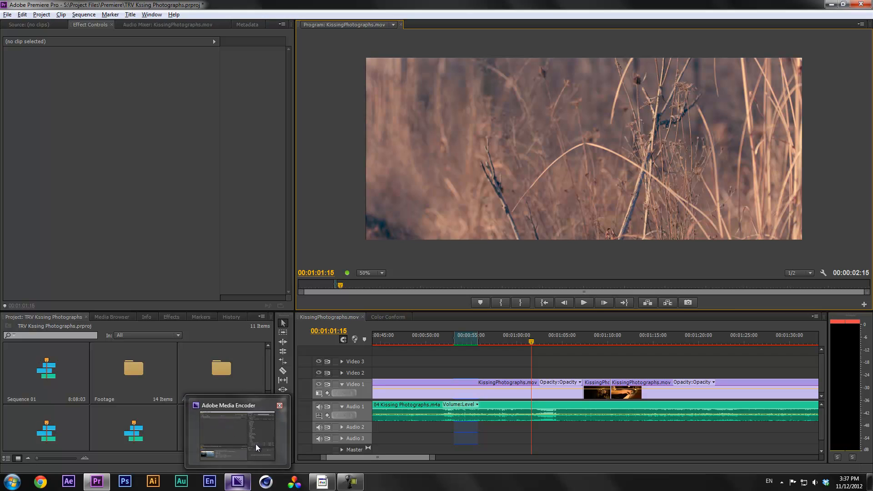
pyautogui.click(461, 337)
pyautogui.press('space')
pyautogui.press('space')
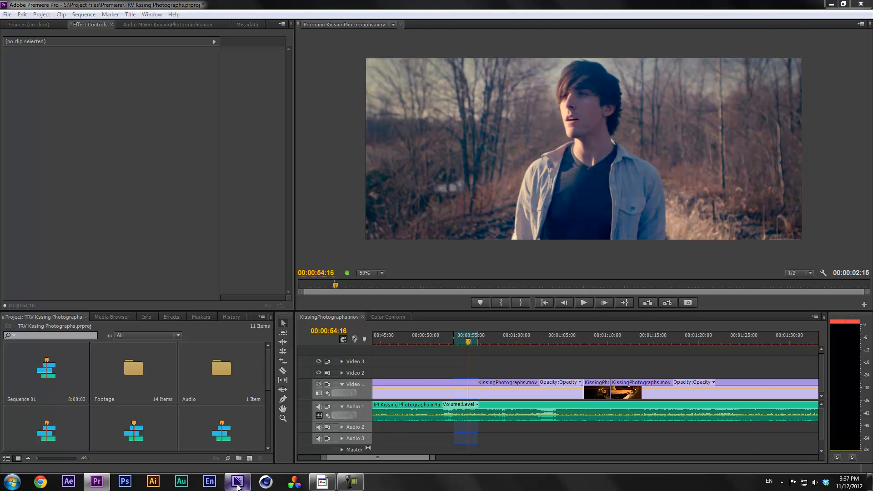
pyautogui.click(233, 461)
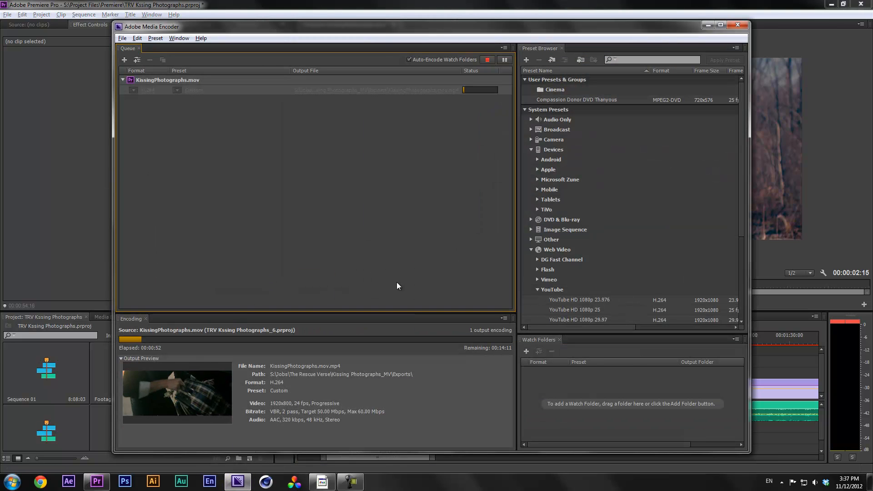
pyautogui.click(531, 149)
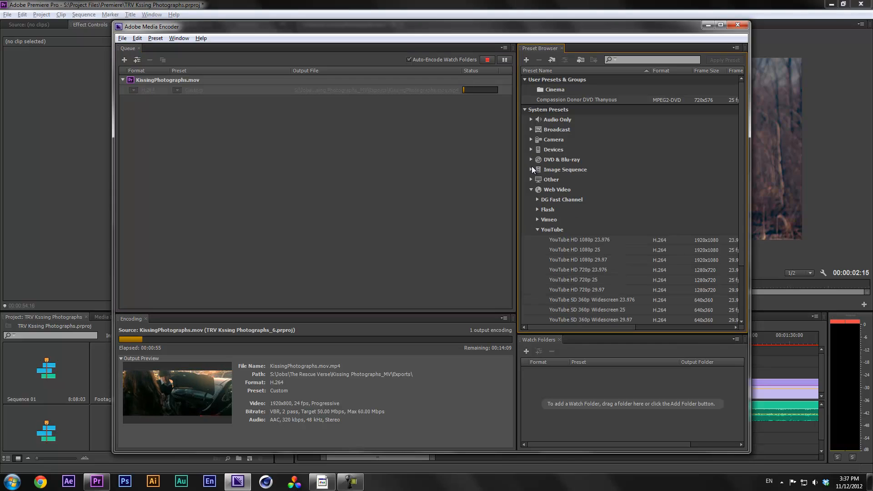
pyautogui.click(531, 189)
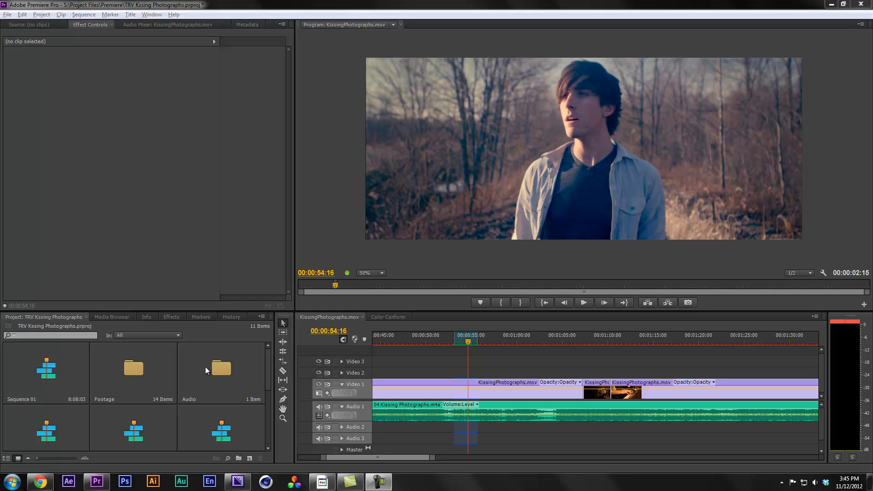
# Bring up Unravel_Resolution_CheatSheet.pdf in Acrobat and scroll through its resolution and aspect ratio tables
pyautogui.click(322, 482)
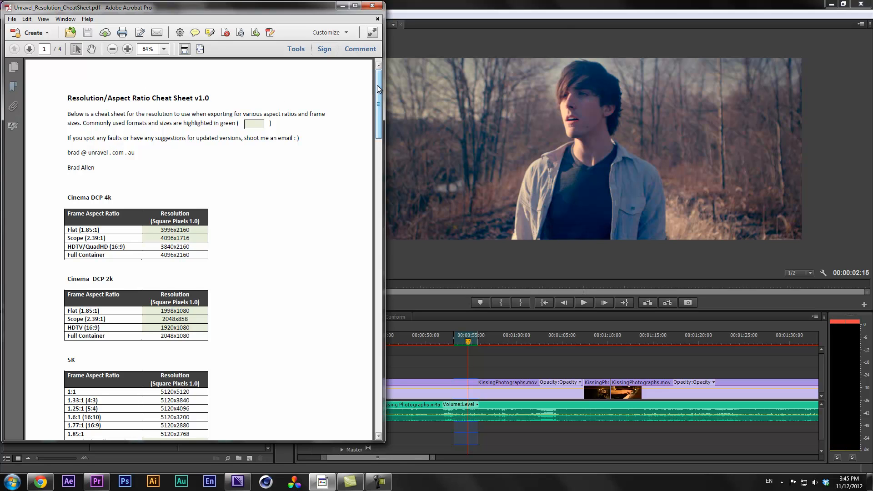
pyautogui.moveTo(379, 86); pyautogui.dragTo(373, 361)
pyautogui.scroll(-1, 372, 377)
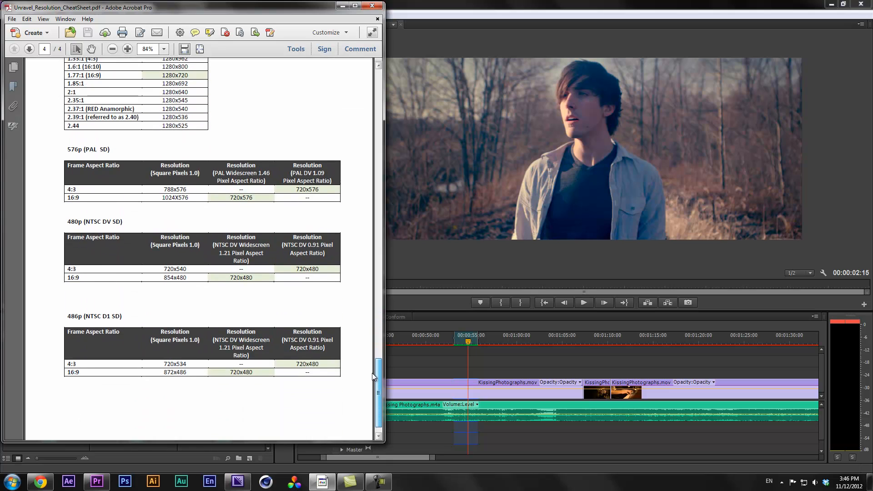
pyautogui.moveTo(373, 376); pyautogui.dragTo(301, 300)
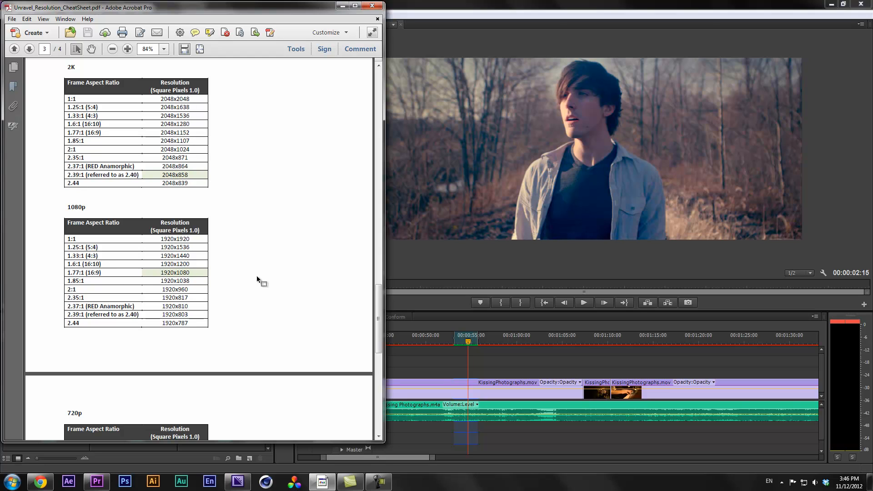
pyautogui.moveTo(379, 319); pyautogui.dragTo(374, 385)
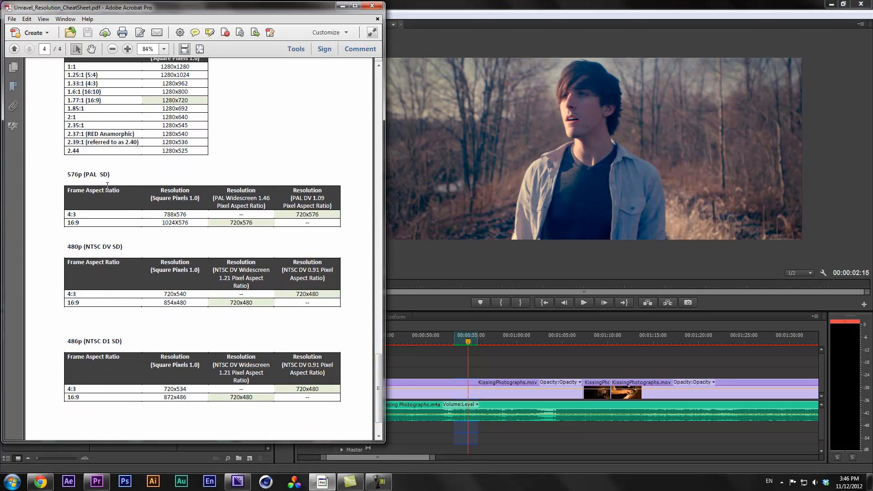
pyautogui.moveTo(377, 385); pyautogui.dragTo(371, 138)
pyautogui.scroll(3, 370, 138)
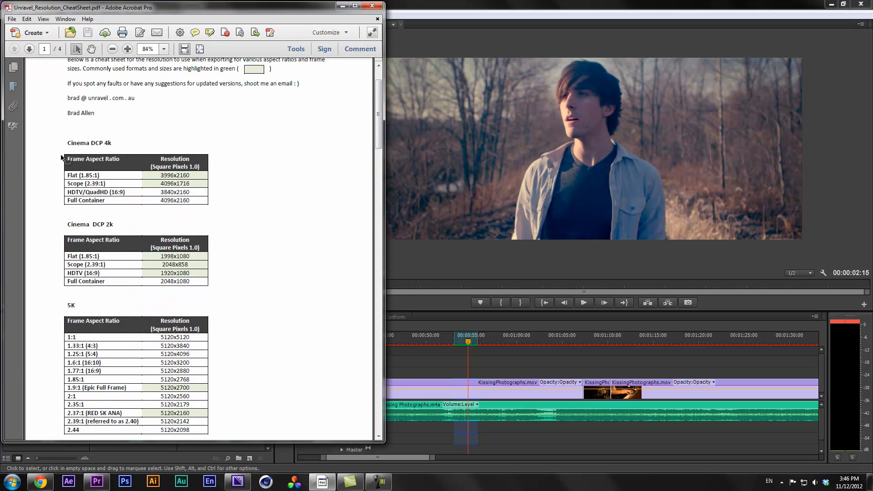
pyautogui.moveTo(75, 143); pyautogui.dragTo(112, 144)
pyautogui.moveTo(378, 124); pyautogui.dragTo(381, 385)
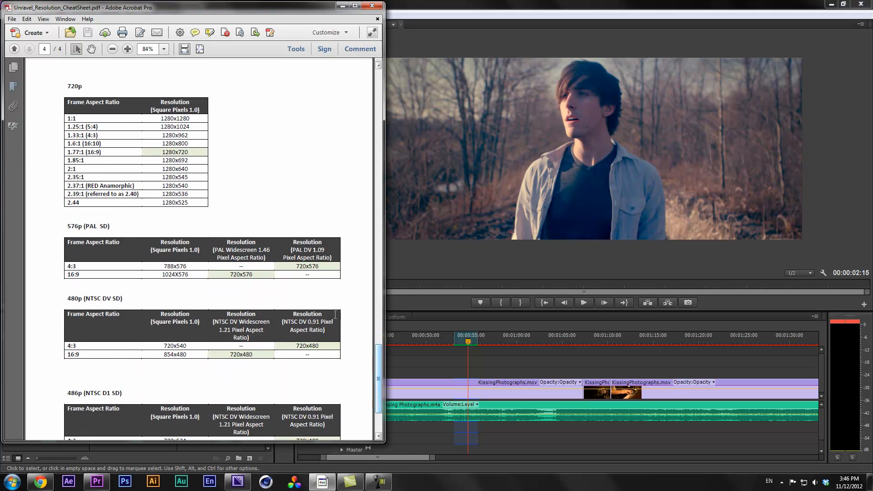
pyautogui.moveTo(381, 354); pyautogui.dragTo(381, 364)
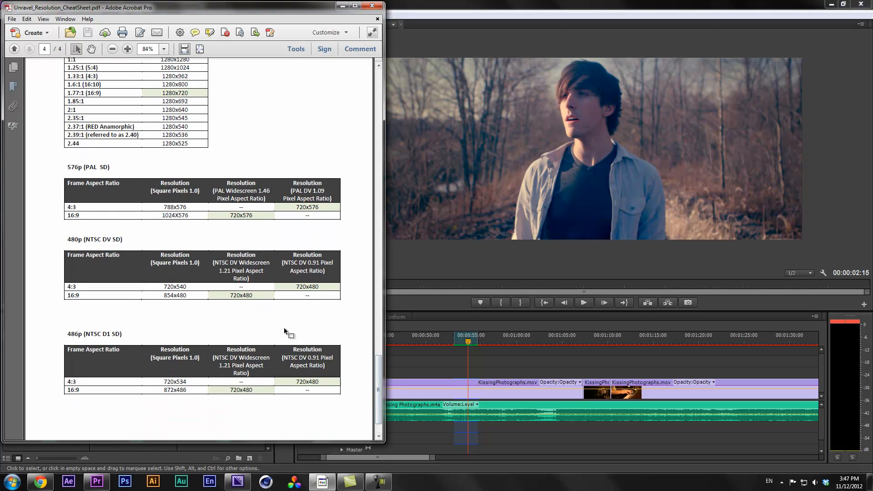
pyautogui.moveTo(380, 380); pyautogui.dragTo(379, 341)
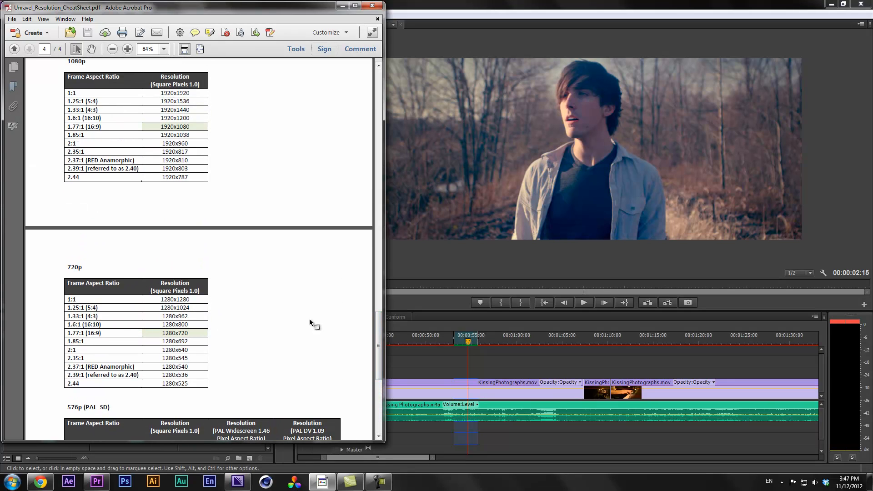
pyautogui.moveTo(378, 336); pyautogui.dragTo(378, 332)
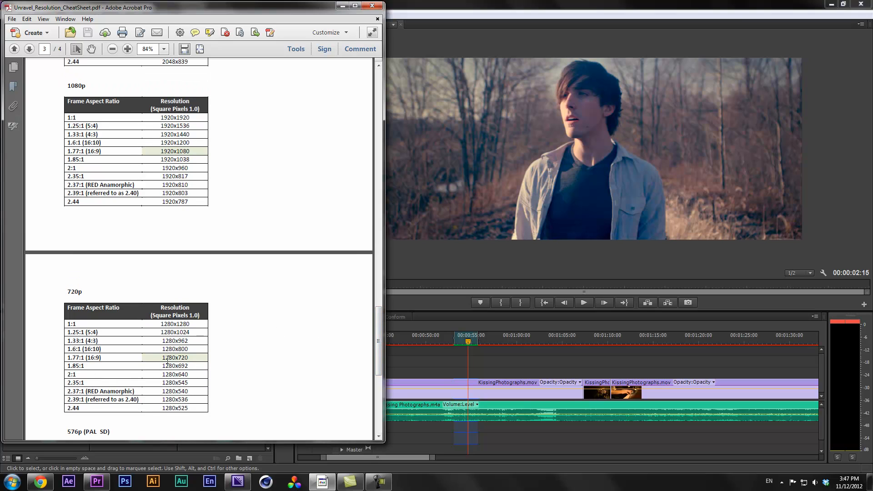
pyautogui.moveTo(101, 358); pyautogui.dragTo(89, 358)
pyautogui.scroll(1, 230, 187)
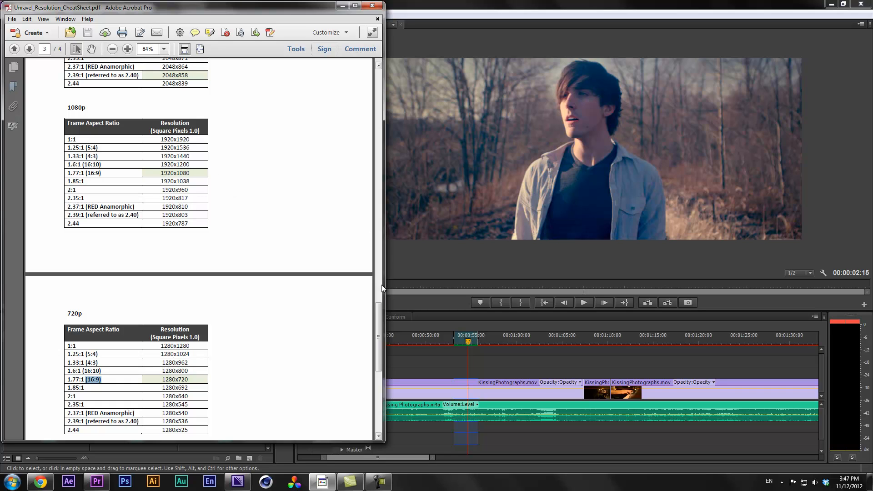
pyautogui.moveTo(378, 314); pyautogui.dragTo(378, 285)
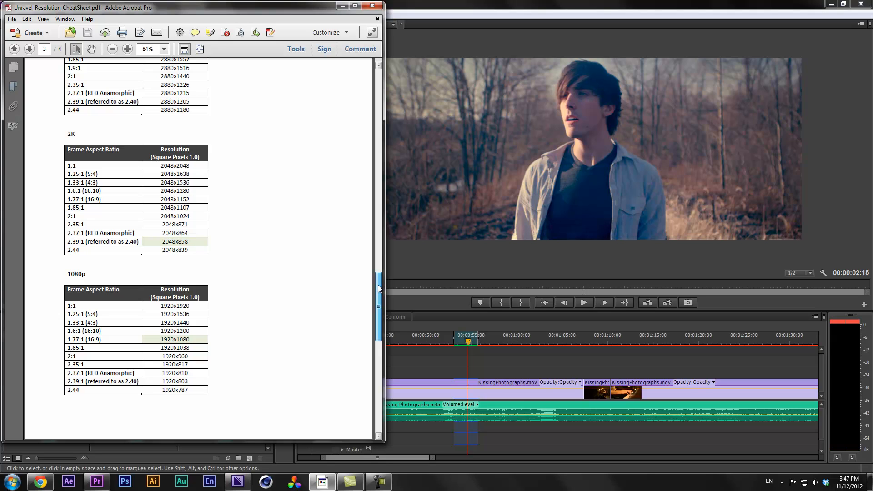
pyautogui.moveTo(378, 285); pyautogui.dragTo(380, 64)
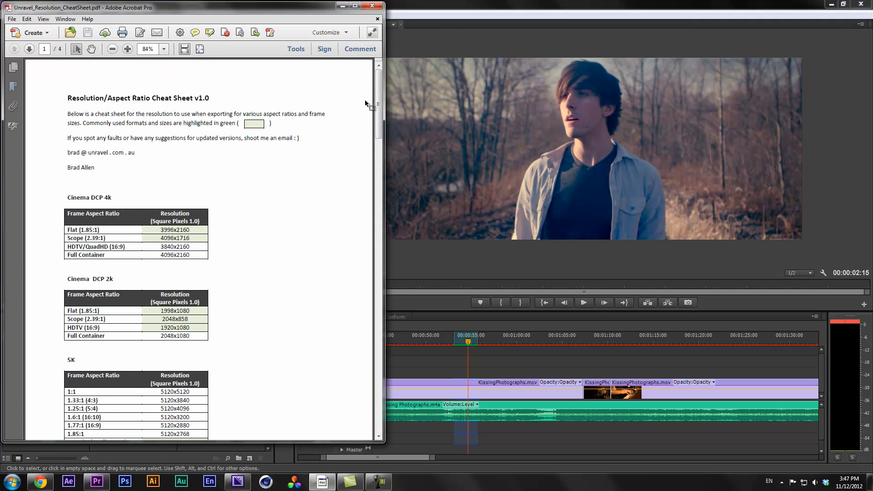
pyautogui.moveTo(379, 91); pyautogui.dragTo(383, 387)
pyautogui.moveTo(379, 481)
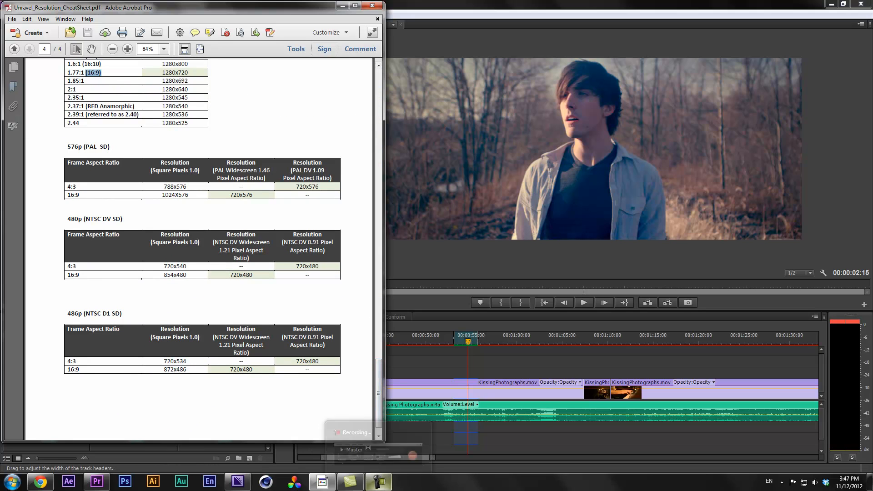